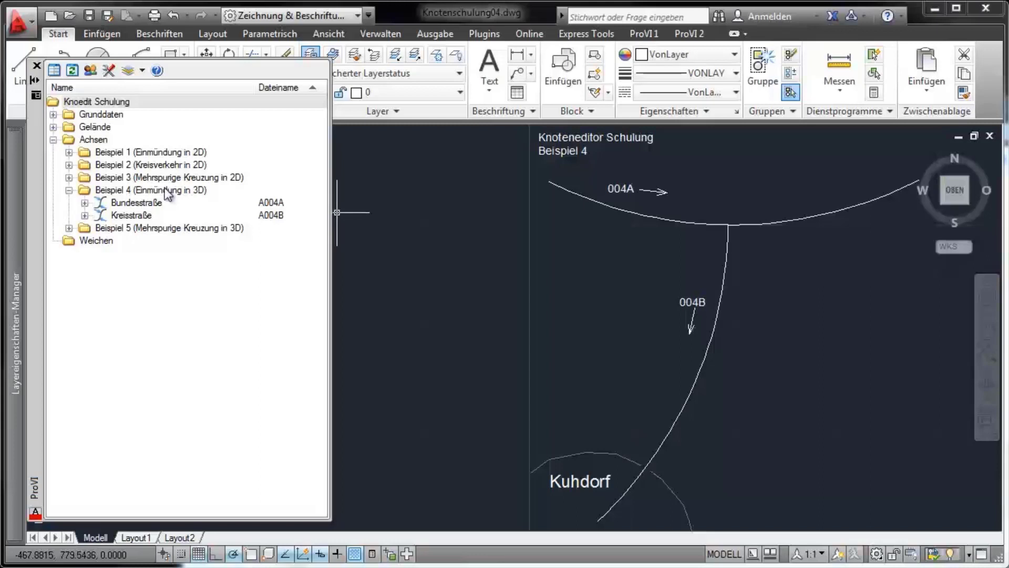
- Select the Kreisstraße and Bundesstraße road axes in the project tree
{"action": "left_click", "coordinate": [141, 214]}
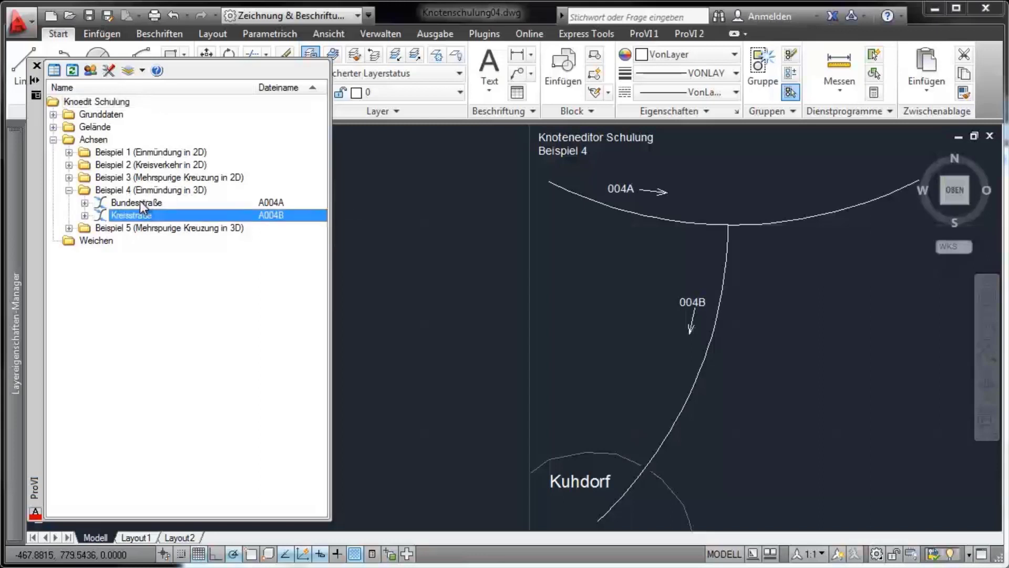
{"action": "left_click", "coordinate": [140, 204]}
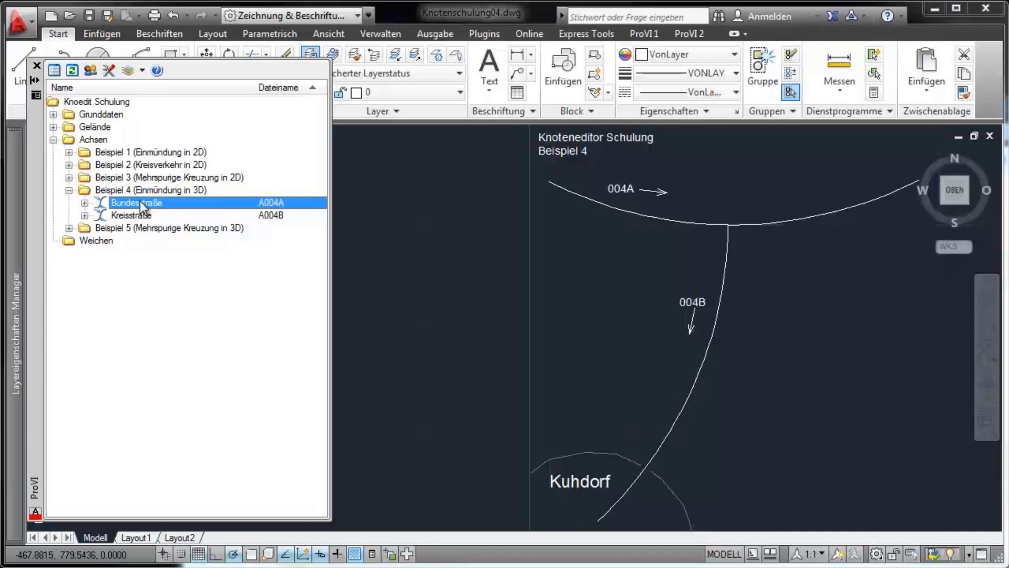
{"action": "left_click", "coordinate": [139, 216]}
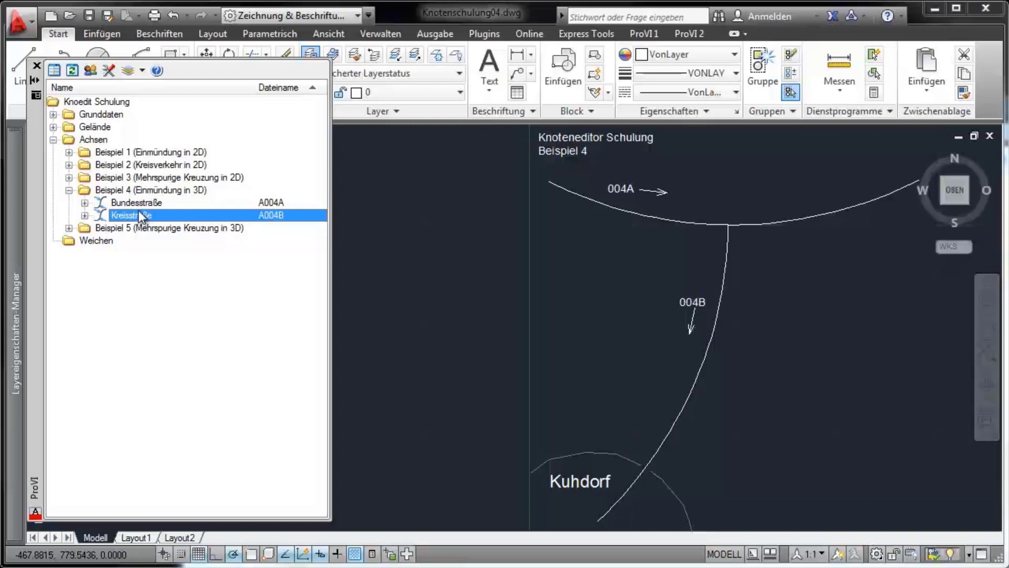
{"action": "left_click", "coordinate": [134, 202]}
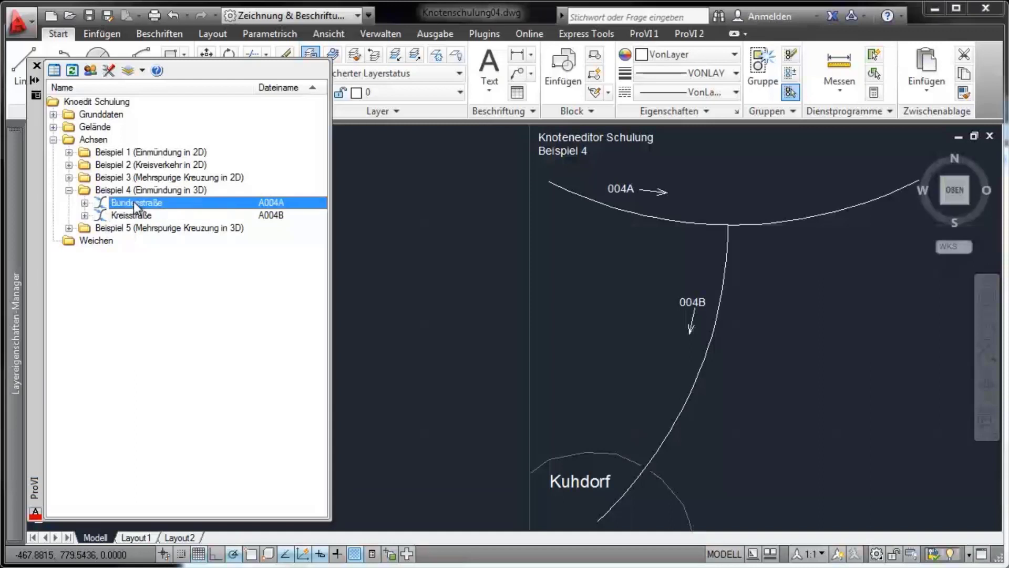
- Calculate the 3D intersection of axis 004A with picked second axis 004B
{"action": "right_click", "coordinate": [133, 202]}
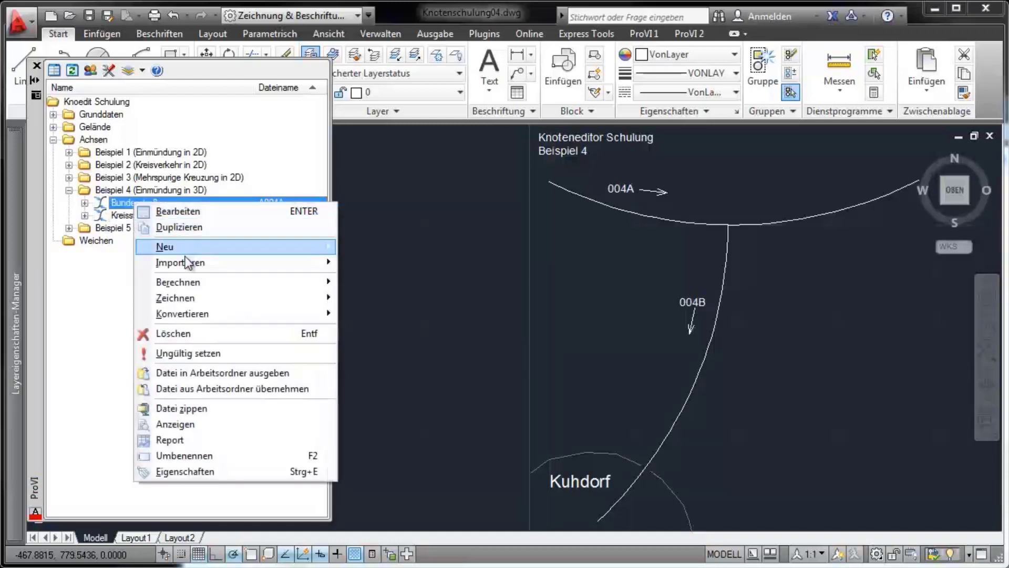
{"action": "mouse_move", "coordinate": [178, 281]}
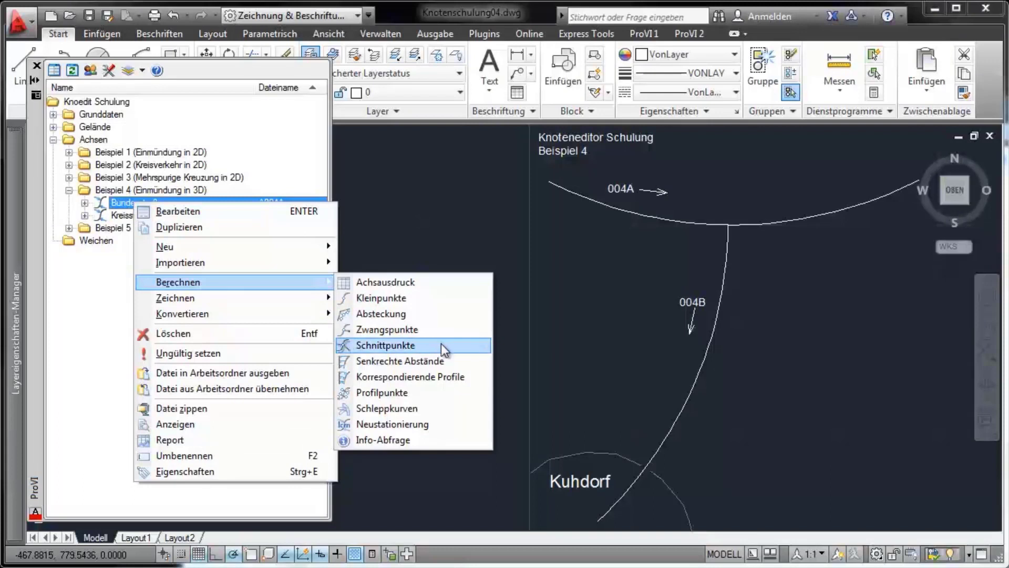
{"action": "left_click", "coordinate": [424, 346]}
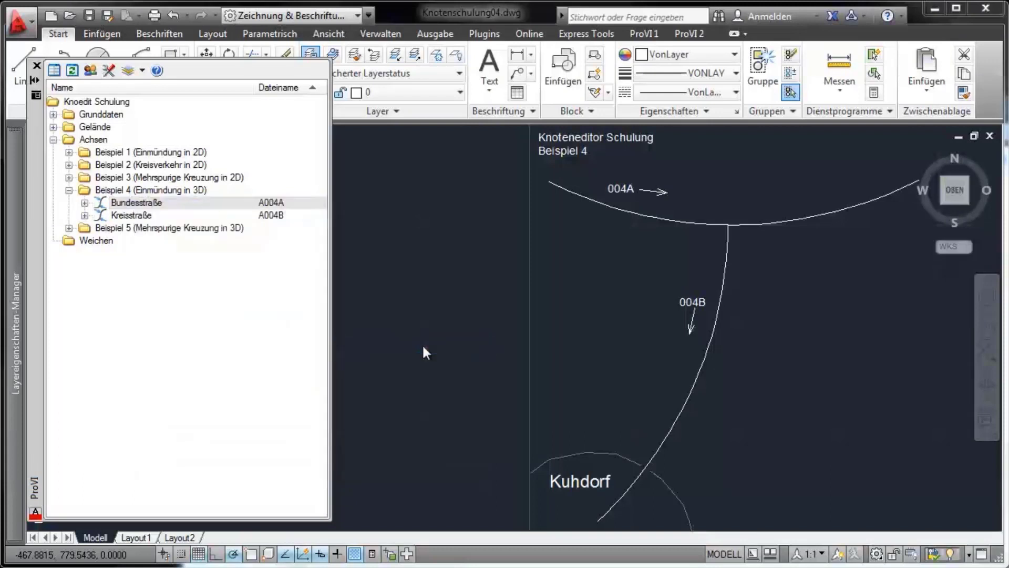
{"action": "left_click", "coordinate": [414, 377]}
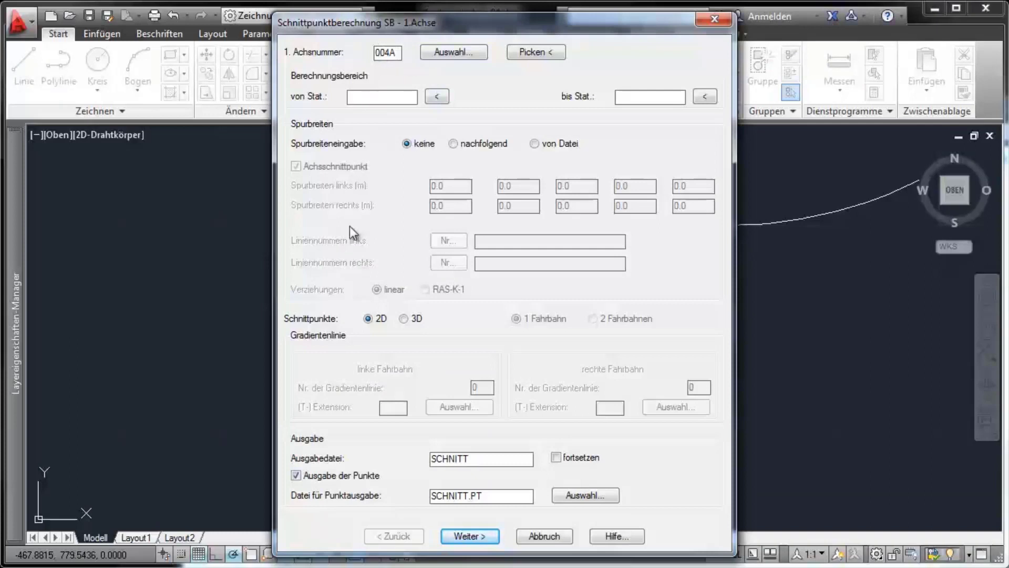
{"action": "left_click", "coordinate": [404, 319]}
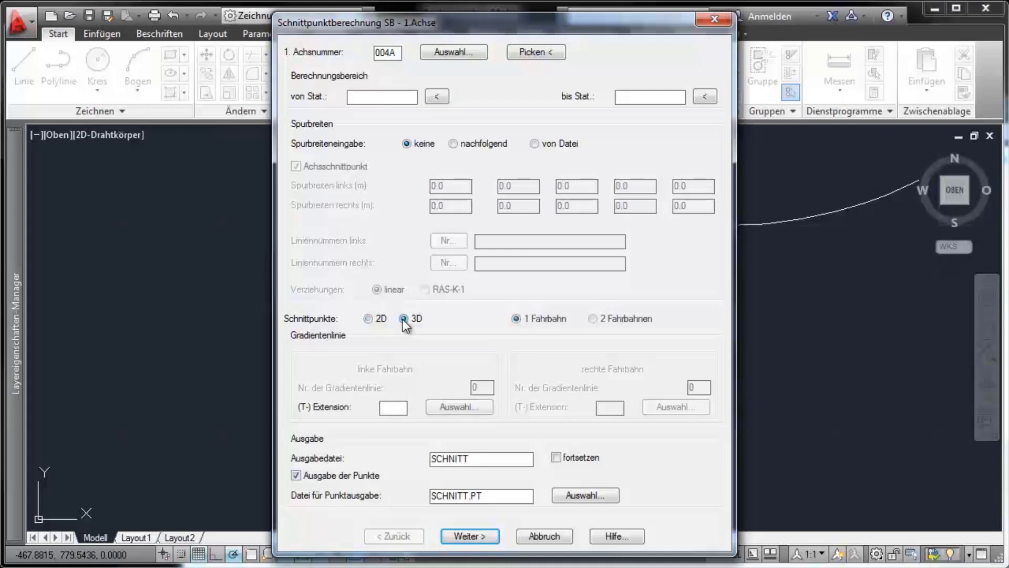
{"action": "left_click", "coordinate": [465, 535]}
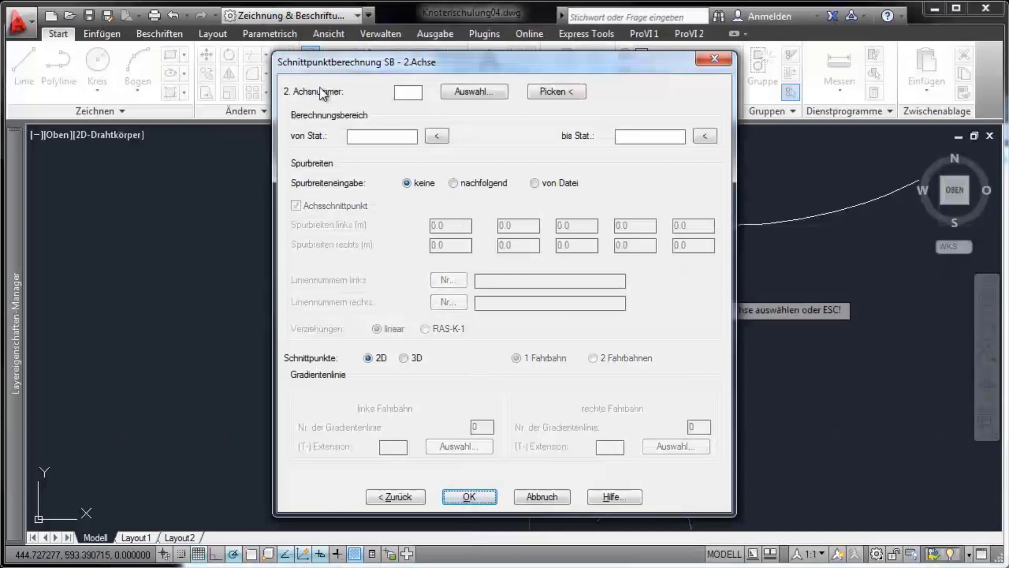
{"action": "left_click", "coordinate": [551, 95]}
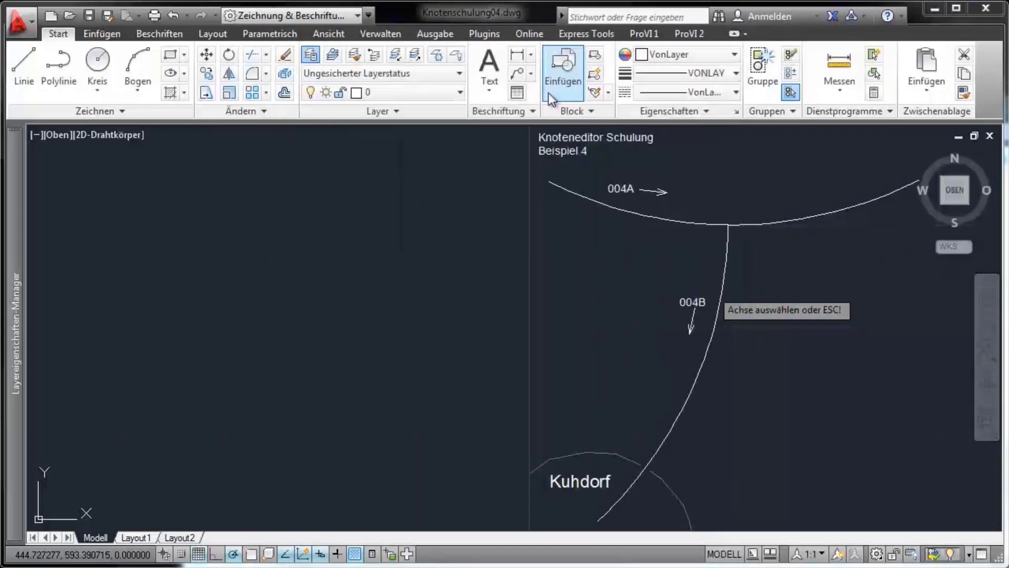
{"action": "left_click", "coordinate": [725, 275]}
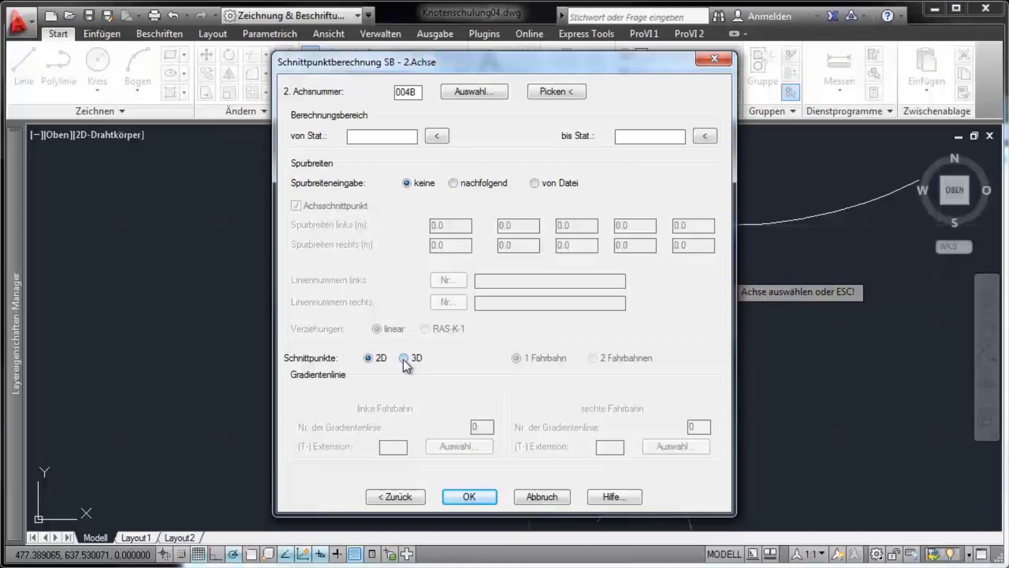
{"action": "left_click", "coordinate": [463, 498]}
{"action": "left_click", "coordinate": [464, 498]}
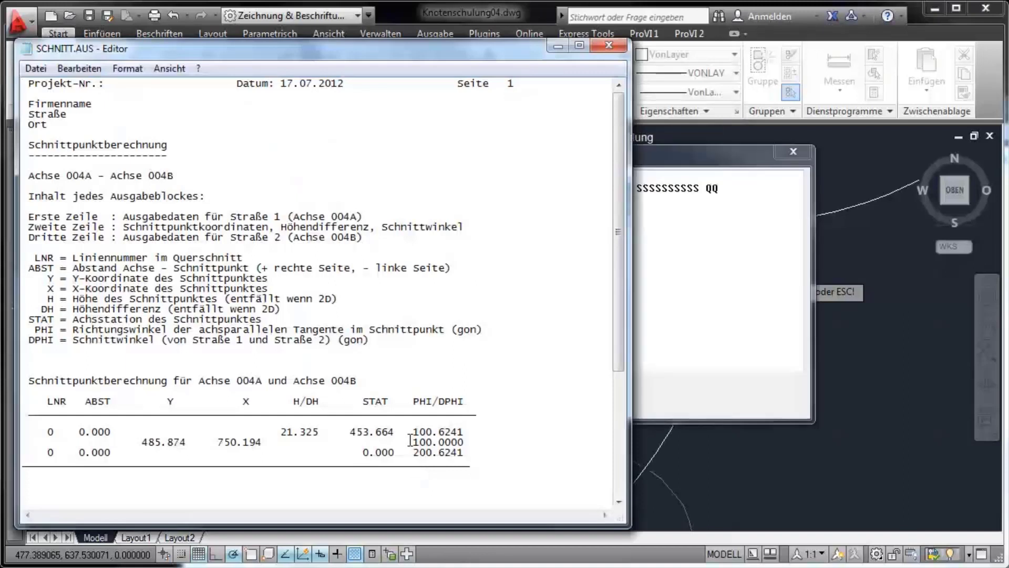
- Highlight station 453.664, height 21.325 and second-axis station 0.000 in SCHNITT.AUS
{"action": "left_click_drag", "start_coordinate": [395, 431], "coordinate": [350, 431]}
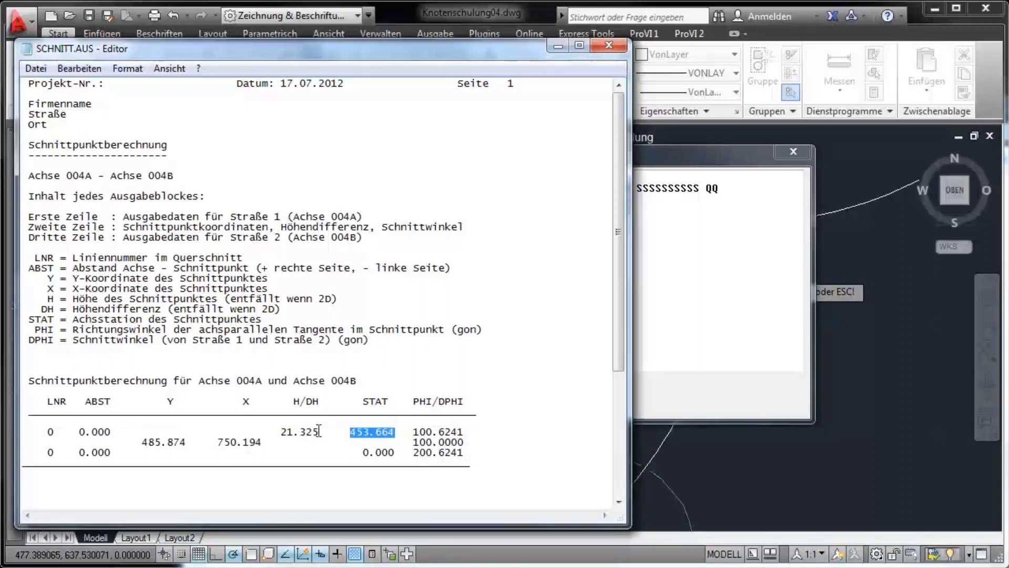
{"action": "left_click_drag", "start_coordinate": [319, 430], "coordinate": [283, 433]}
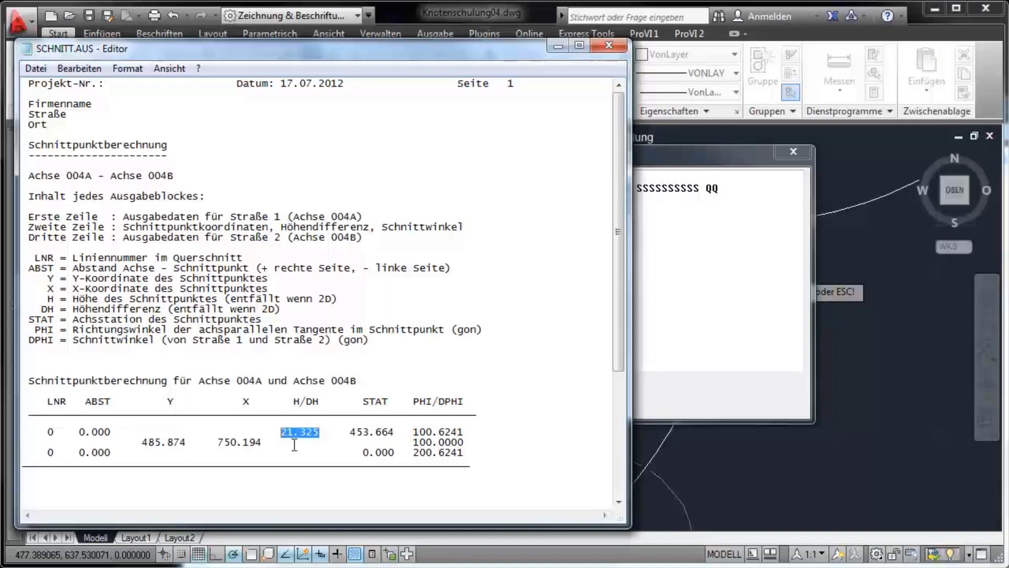
{"action": "left_click_drag", "start_coordinate": [396, 452], "coordinate": [362, 452]}
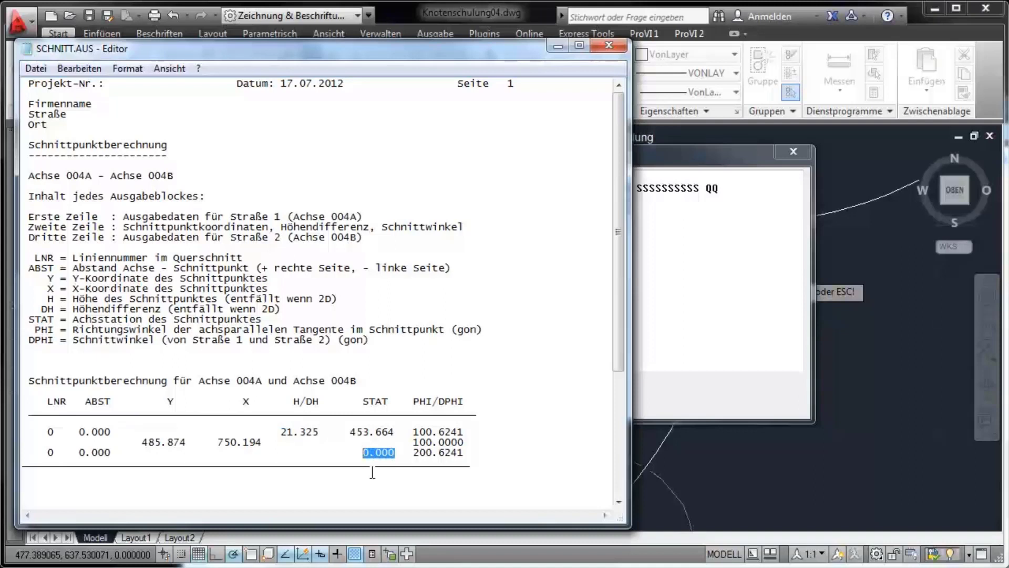
- Dismiss the intersection results and place Kreisstraße gradient T004B as a profile in the drawing
{"action": "left_click", "coordinate": [609, 46]}
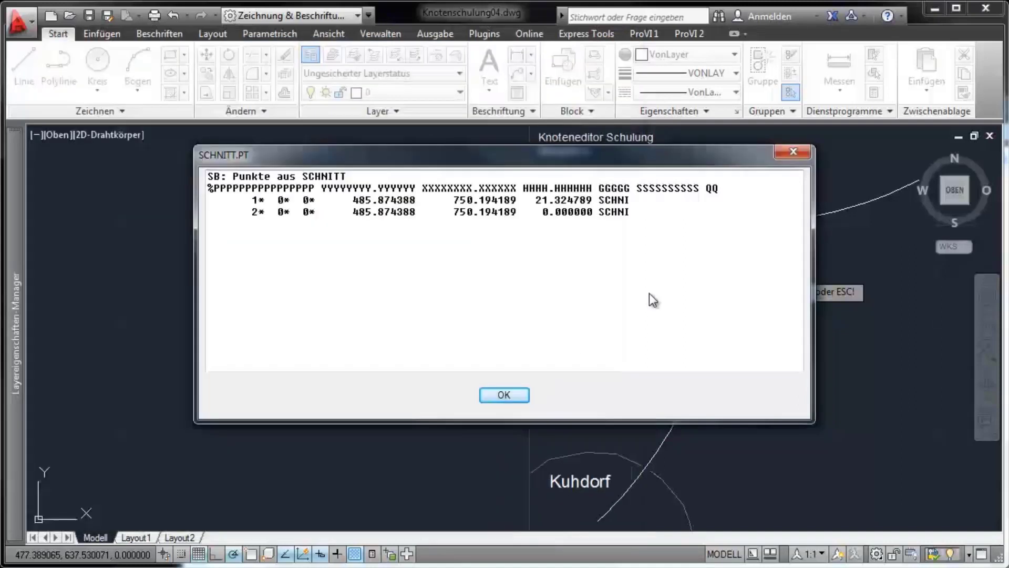
{"action": "left_click", "coordinate": [522, 395]}
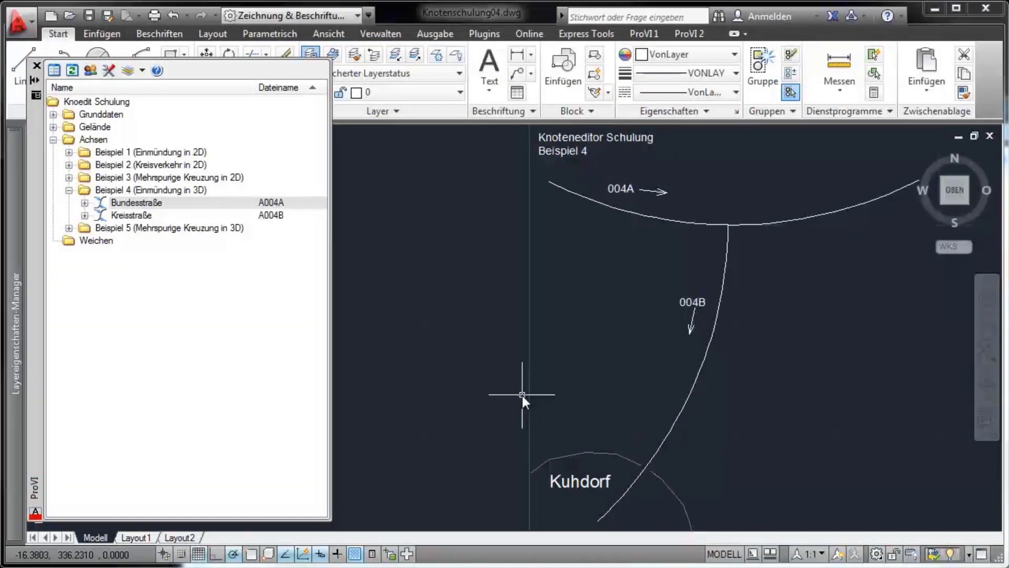
{"action": "left_click", "coordinate": [84, 216]}
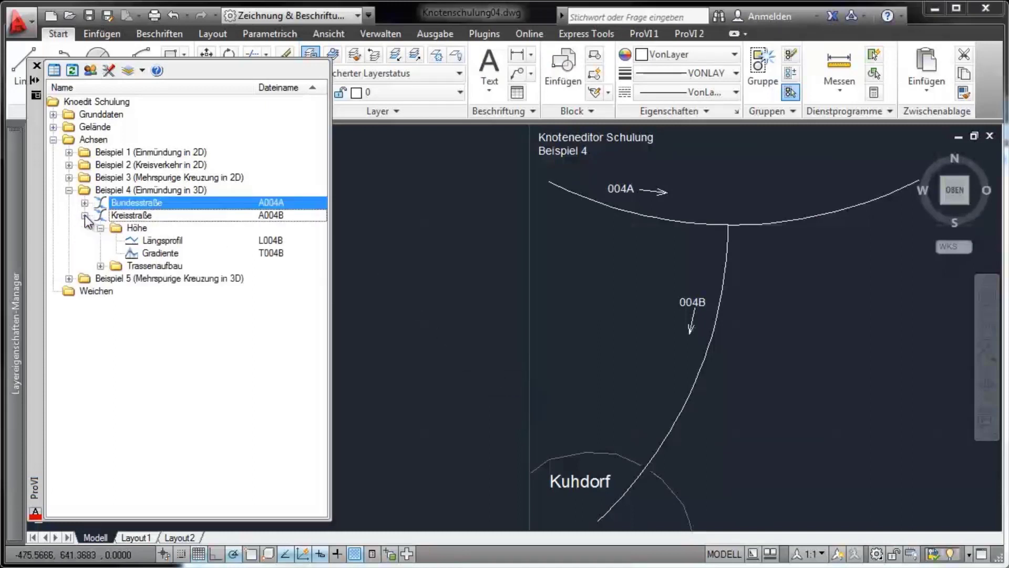
{"action": "left_click", "coordinate": [152, 252]}
{"action": "double_click", "coordinate": [152, 253]}
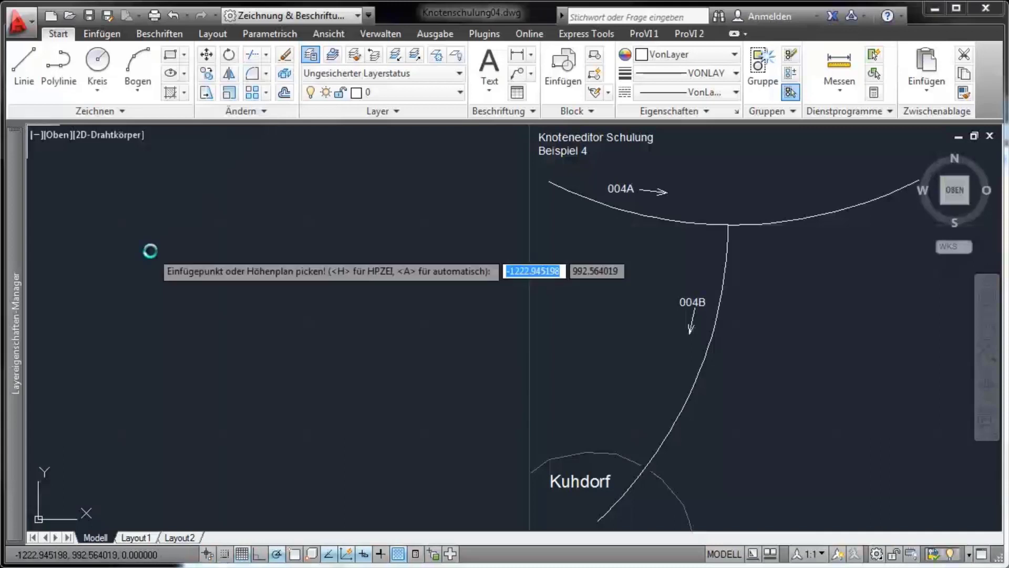
{"action": "left_click", "coordinate": [68, 462]}
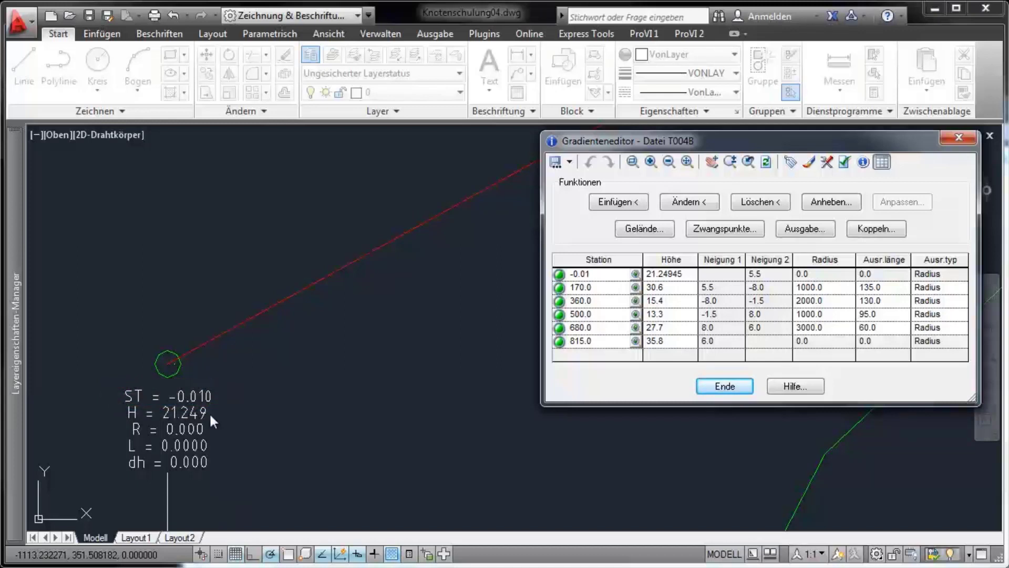
- Insert a new tangent point on T004B at station 0, height 21.325
{"action": "left_click", "coordinate": [618, 202]}
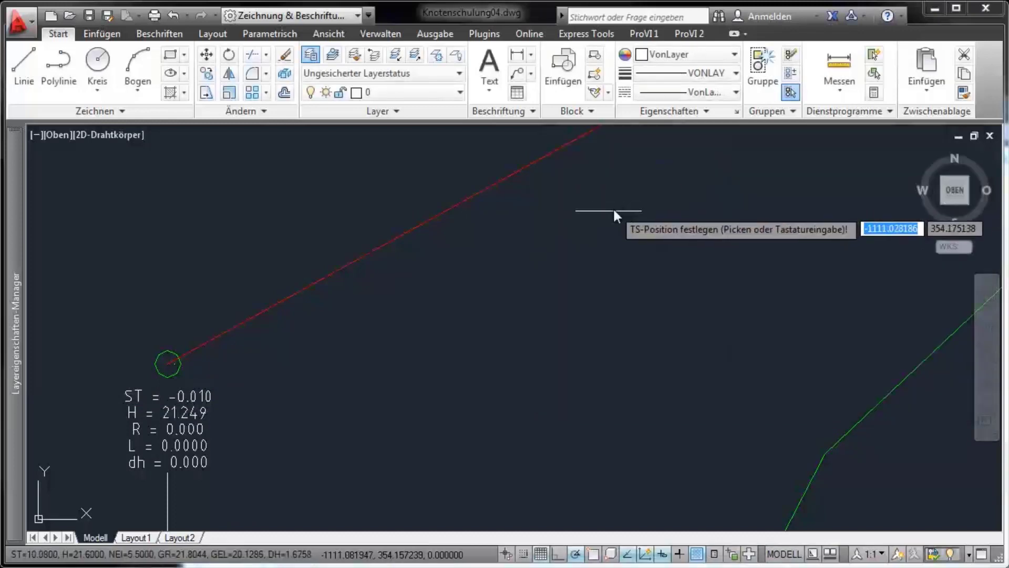
{"action": "left_click", "coordinate": [247, 339]}
{"action": "left_click_drag", "start_coordinate": [437, 224], "coordinate": [396, 222]}
{"action": "type", "text": "0"}
{"action": "left_click_drag", "start_coordinate": [607, 225], "coordinate": [581, 225]}
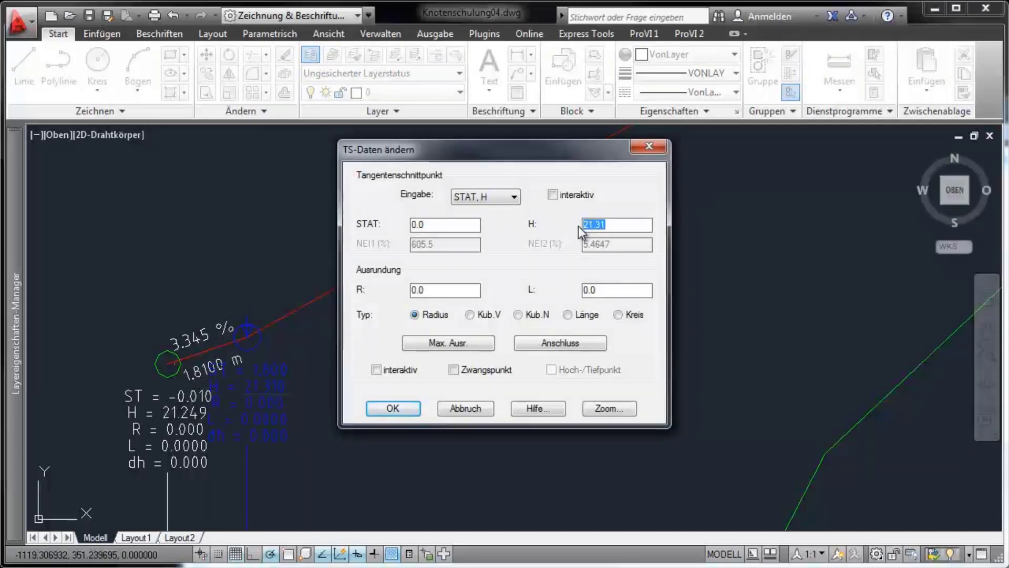
{"action": "type", "text": "21.325"}
{"action": "left_click", "coordinate": [406, 414]}
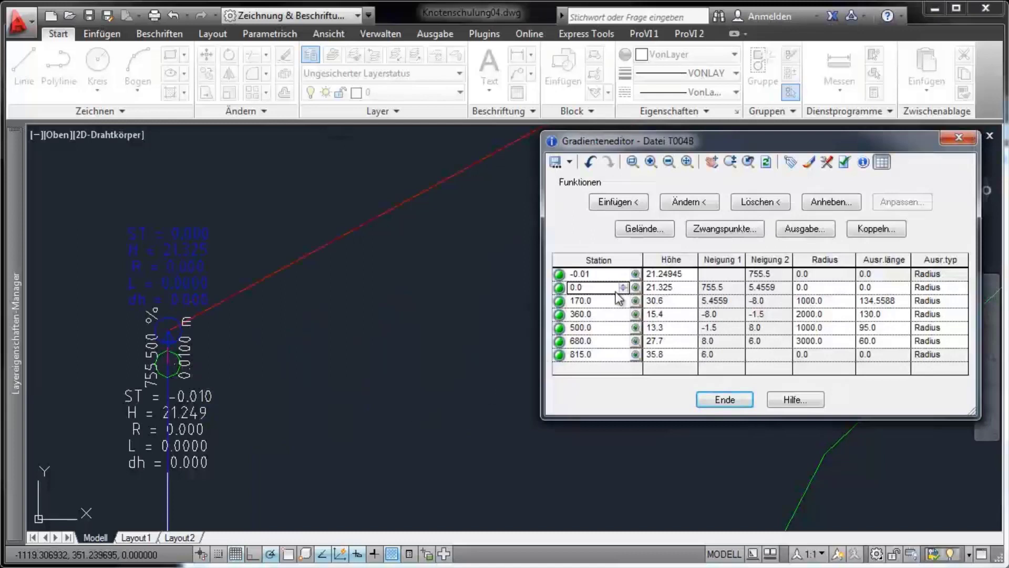
- Change the start point at station -0.010 to a 2.5 % outgoing slope
{"action": "left_click", "coordinate": [666, 204]}
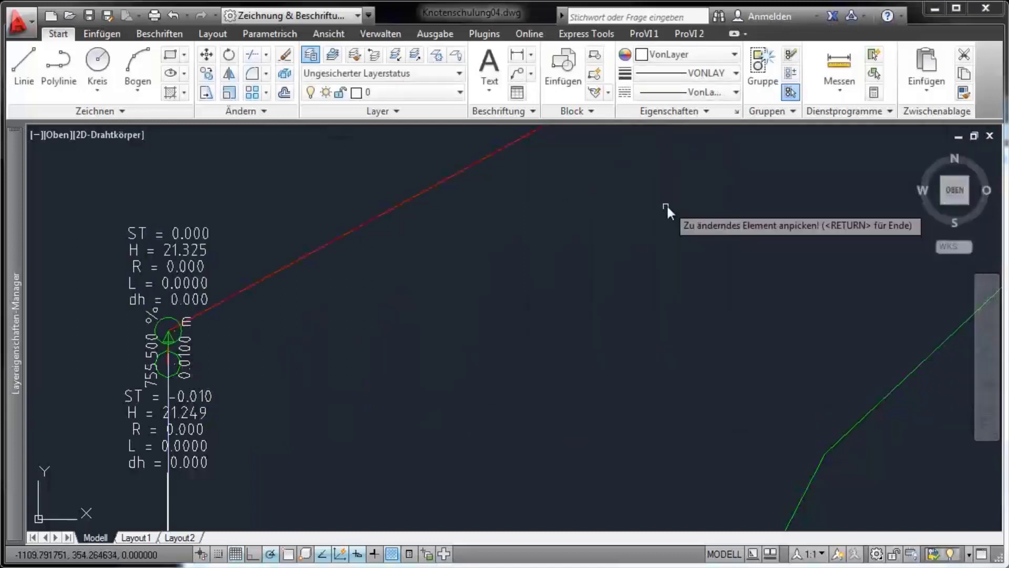
{"action": "left_click", "coordinate": [190, 436]}
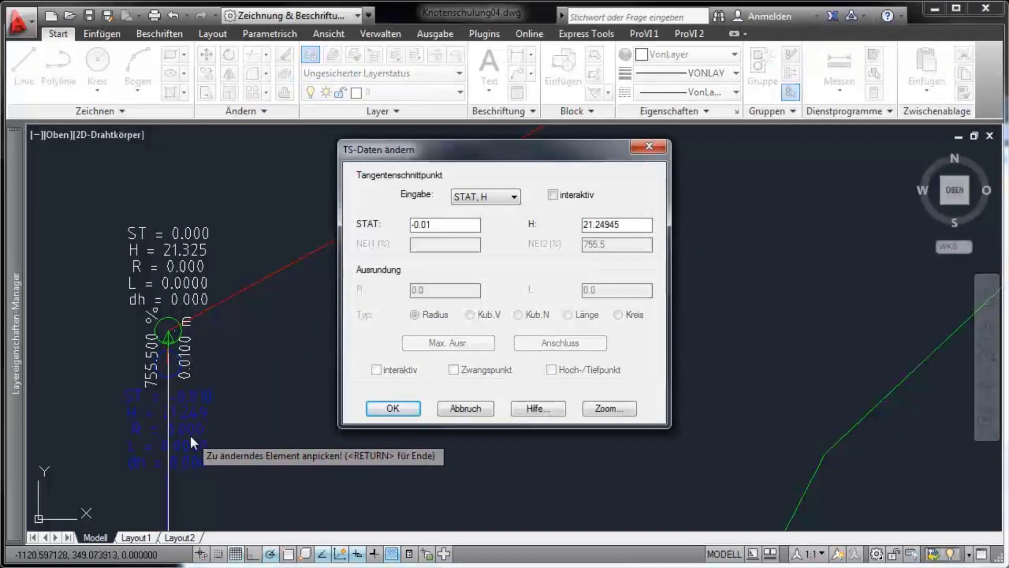
{"action": "left_click", "coordinate": [510, 199]}
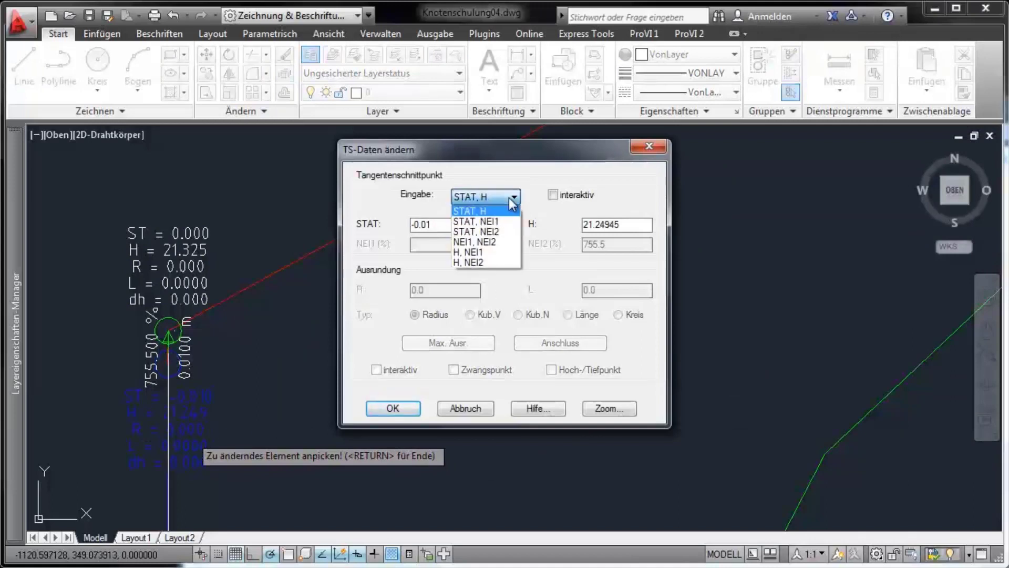
{"action": "left_click", "coordinate": [498, 237]}
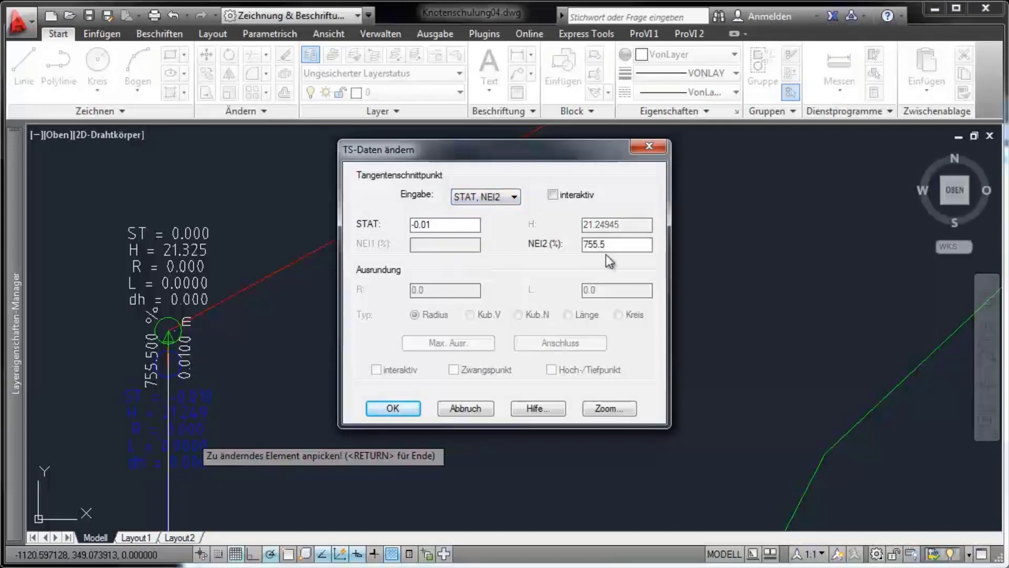
{"action": "left_click_drag", "start_coordinate": [603, 244], "coordinate": [562, 244]}
{"action": "type", "text": "2,5"}
{"action": "left_click", "coordinate": [409, 408]}
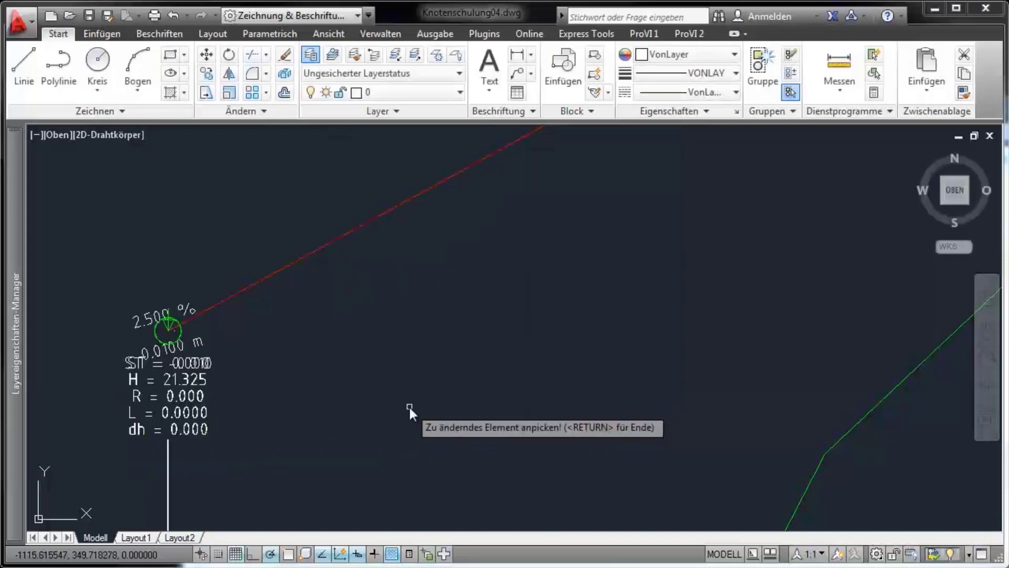
{"action": "key", "text": "Return"}
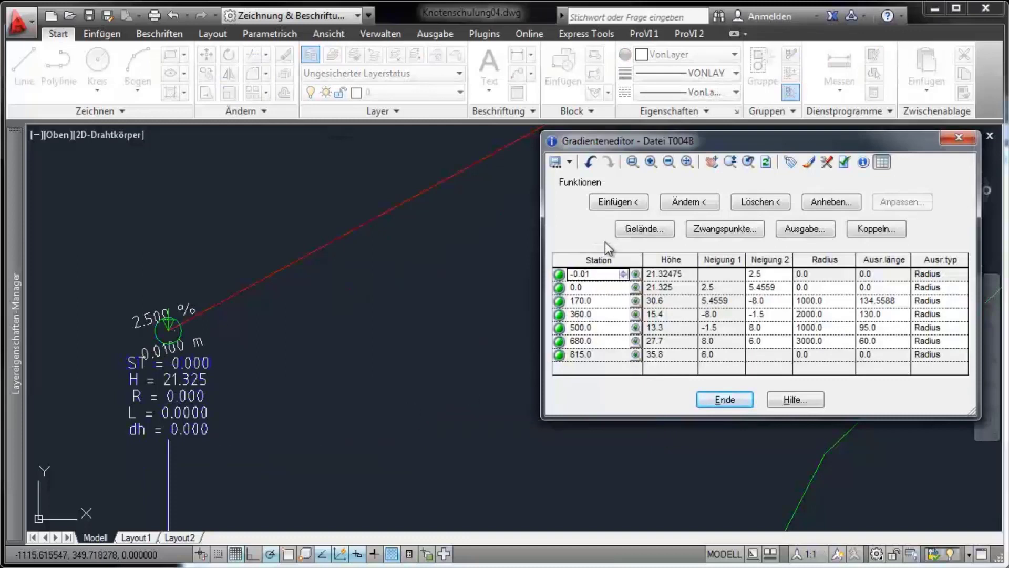
- Add a tangent point at station 5 with a 2.5 % first grade
{"action": "left_click", "coordinate": [613, 203]}
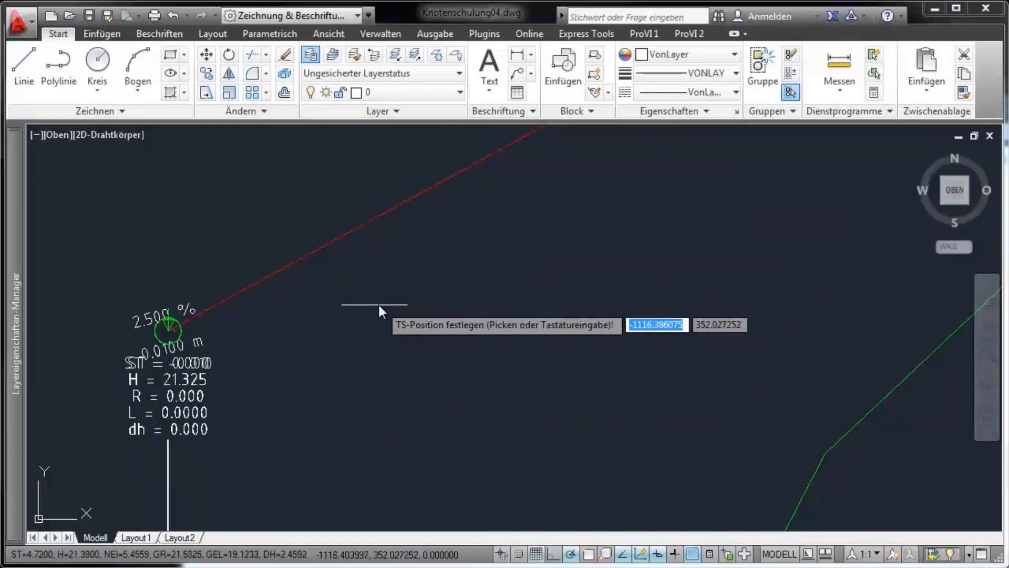
{"action": "left_click", "coordinate": [304, 285]}
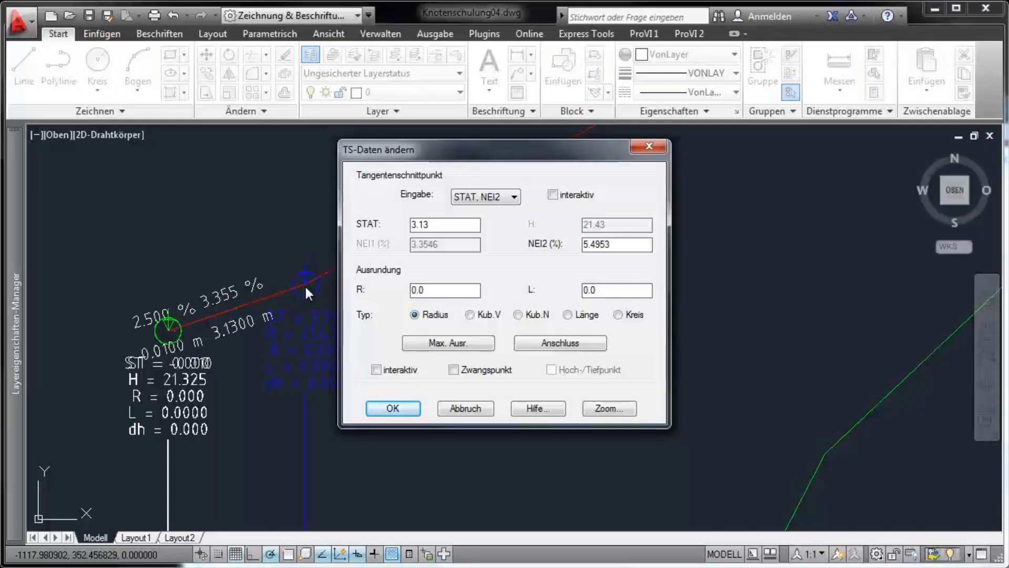
{"action": "left_click", "coordinate": [501, 199]}
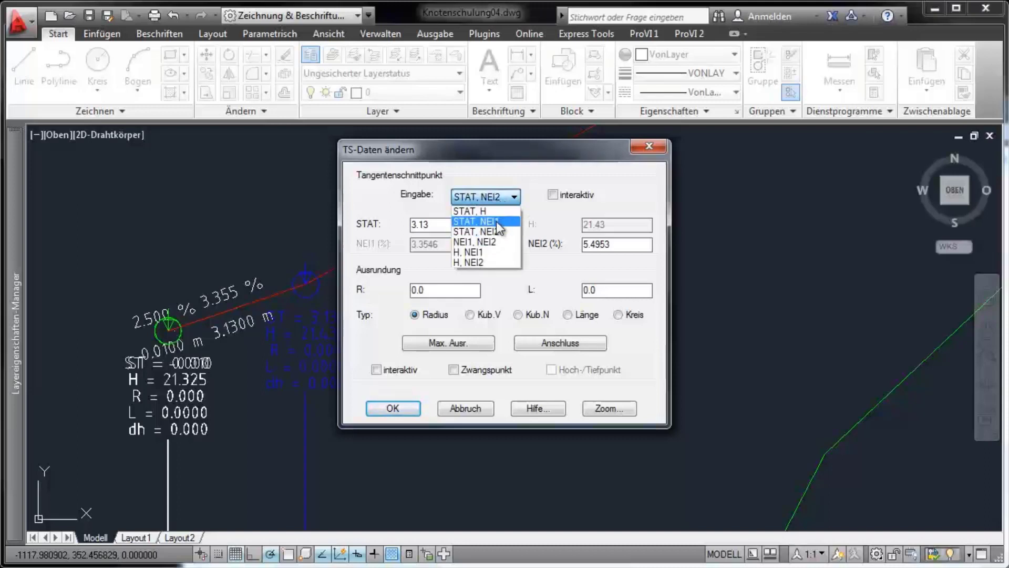
{"action": "left_click", "coordinate": [496, 220]}
{"action": "left_click_drag", "start_coordinate": [460, 225], "coordinate": [401, 226]}
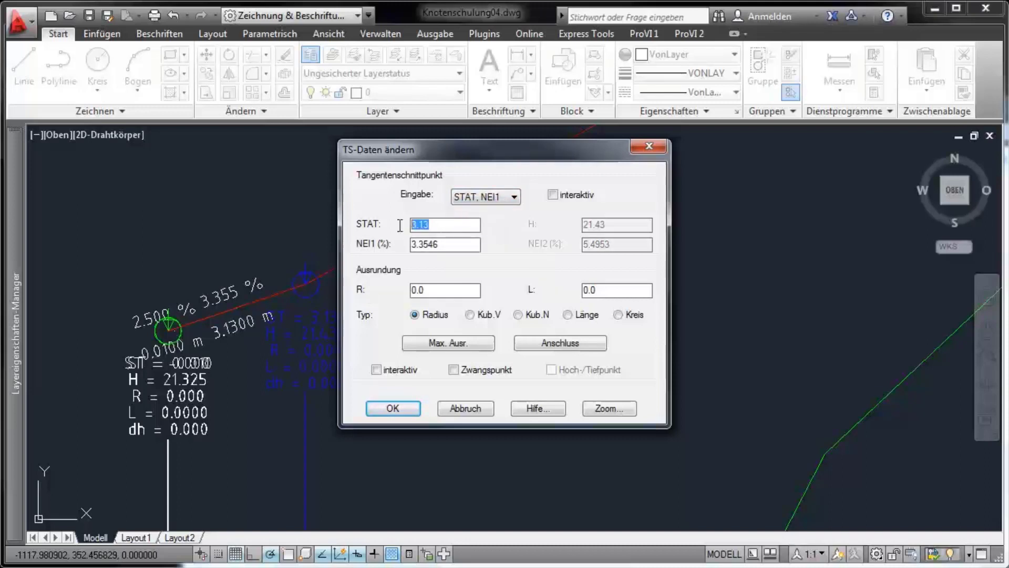
{"action": "type", "text": "5"}
{"action": "key", "text": "Tab"}
{"action": "type", "text": "2,5"}
{"action": "left_click", "coordinate": [402, 405]}
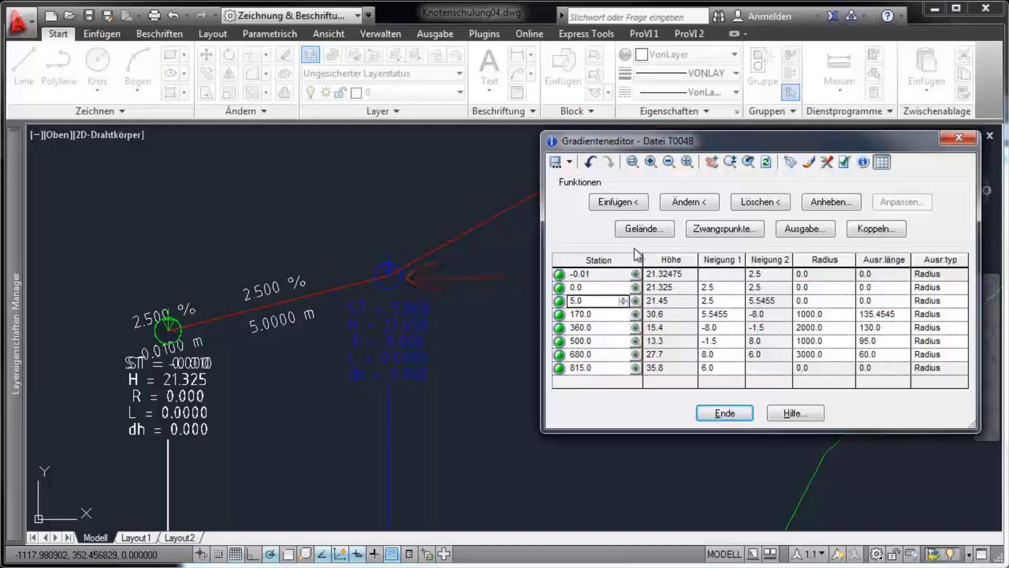
- Add a level 0.0 % tangent point with a 500 m rounding fitted to the adjoining grade
{"action": "left_click", "coordinate": [635, 201]}
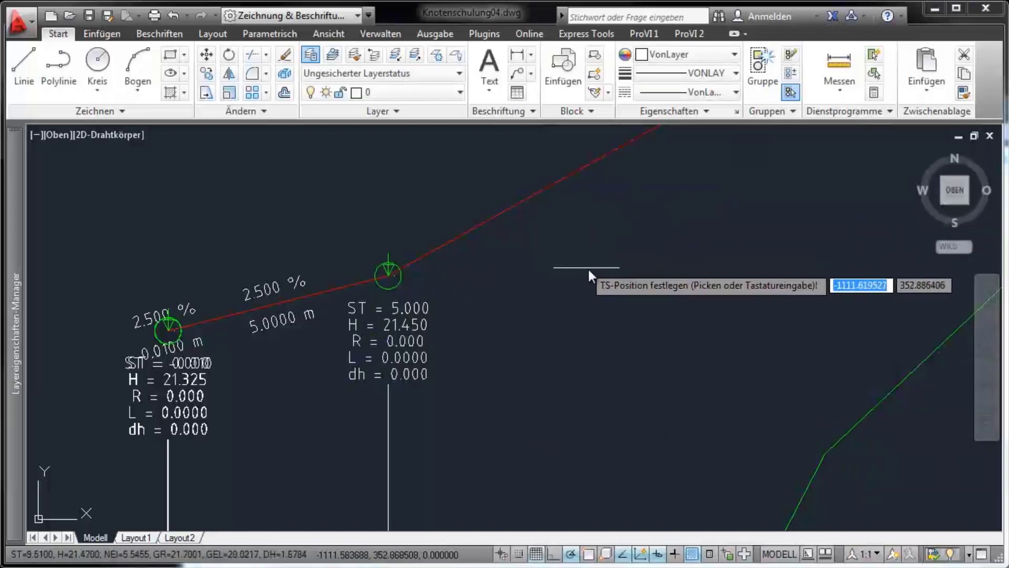
{"action": "left_click", "coordinate": [604, 273]}
{"action": "mouse_move", "coordinate": [547, 158]}
{"action": "left_mouse_down"}
{"action": "mouse_move", "coordinate": [824, 169]}
{"action": "mouse_move", "coordinate": [841, 156]}
{"action": "left_mouse_up"}
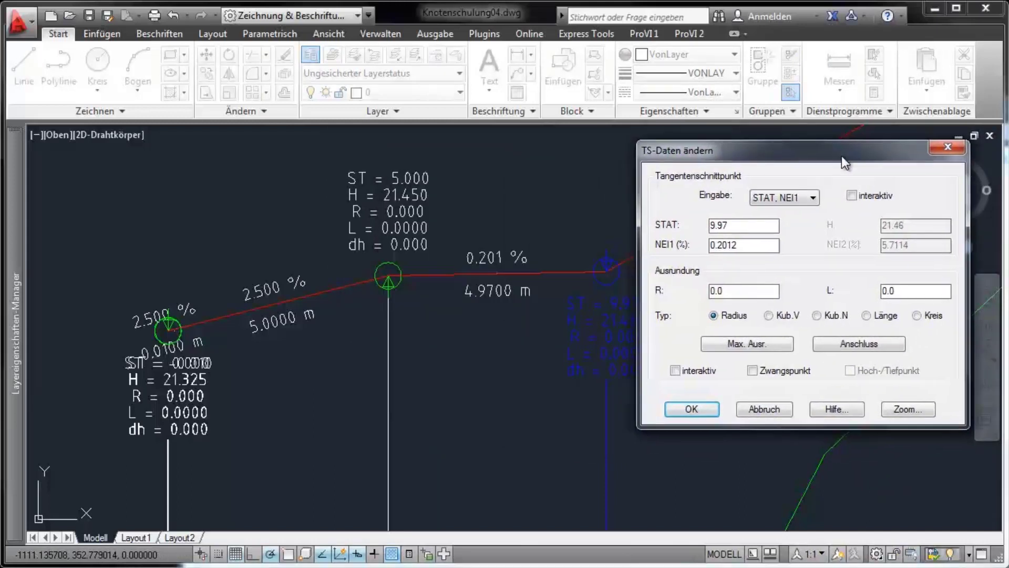
{"action": "left_click_drag", "start_coordinate": [752, 244], "coordinate": [707, 246]}
{"action": "type", "text": "0.0"}
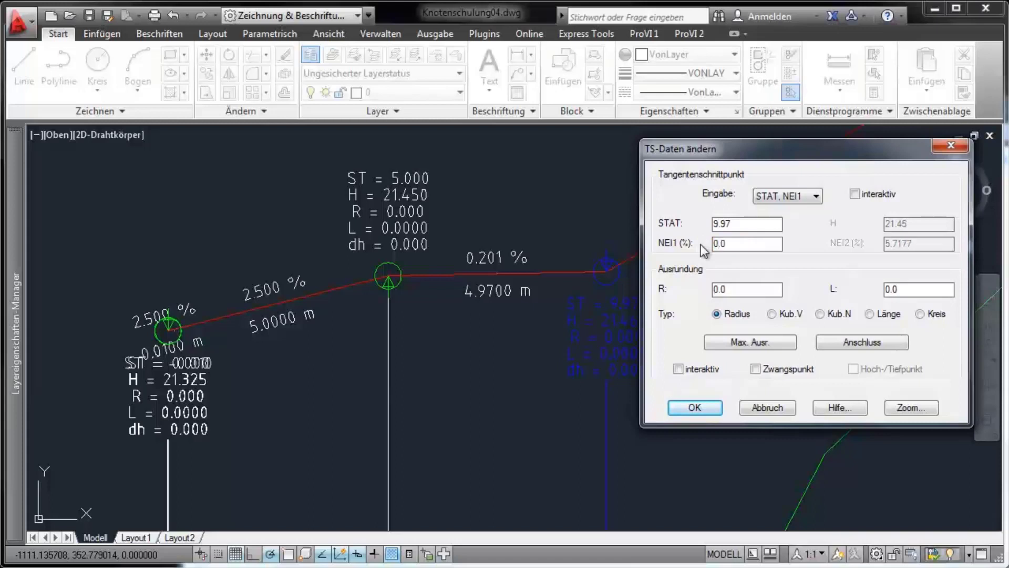
{"action": "left_click", "coordinate": [736, 288]}
{"action": "left_click_drag", "start_coordinate": [737, 288], "coordinate": [709, 290]}
{"action": "type", "text": "500"}
{"action": "left_click", "coordinate": [850, 345]}
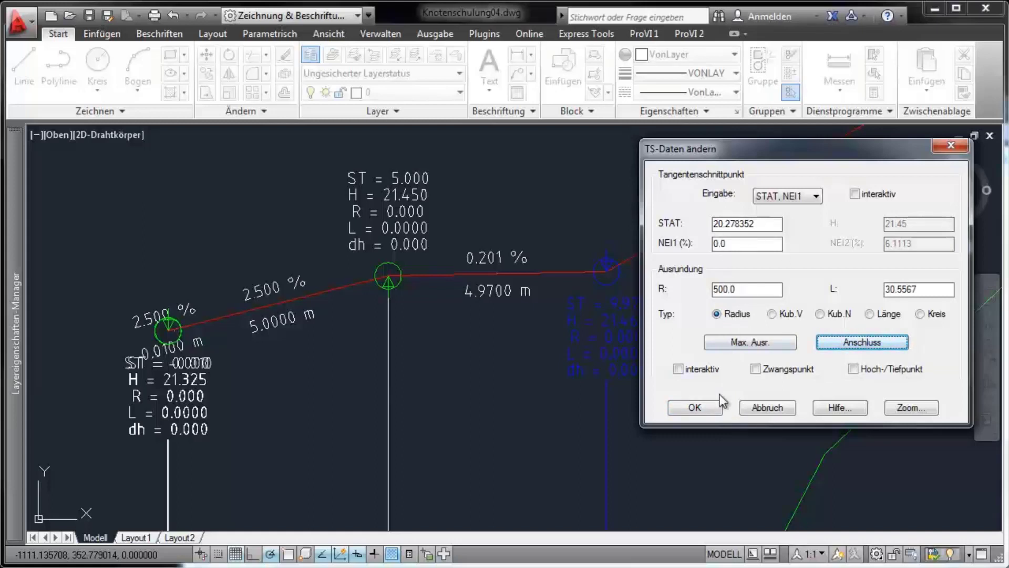
{"action": "left_click", "coordinate": [713, 408]}
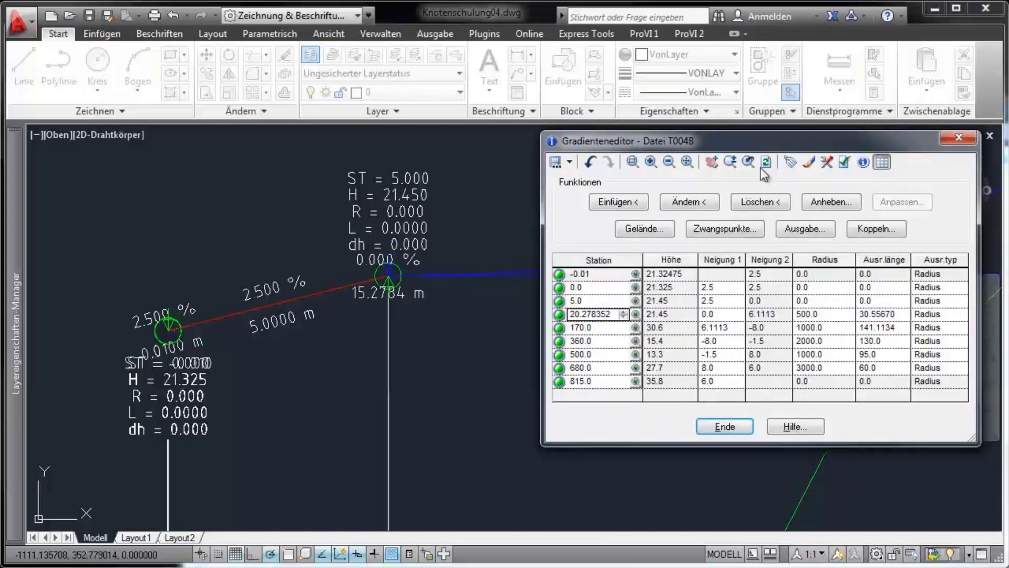
- Finish editing gradient T004B and save the changes
{"action": "left_click_drag", "start_coordinate": [760, 150], "coordinate": [758, 308]}
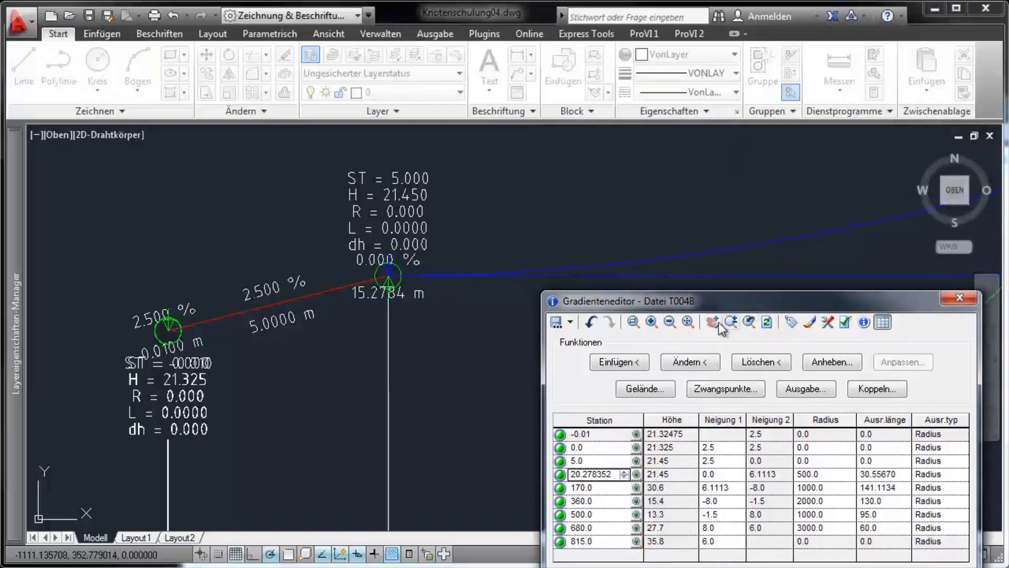
{"action": "left_click", "coordinate": [716, 322]}
{"action": "scroll", "coordinate": [650, 257], "scroll_direction": "down", "scroll_amount": 1}
{"action": "scroll", "coordinate": [634, 262], "scroll_direction": "down", "scroll_amount": 4}
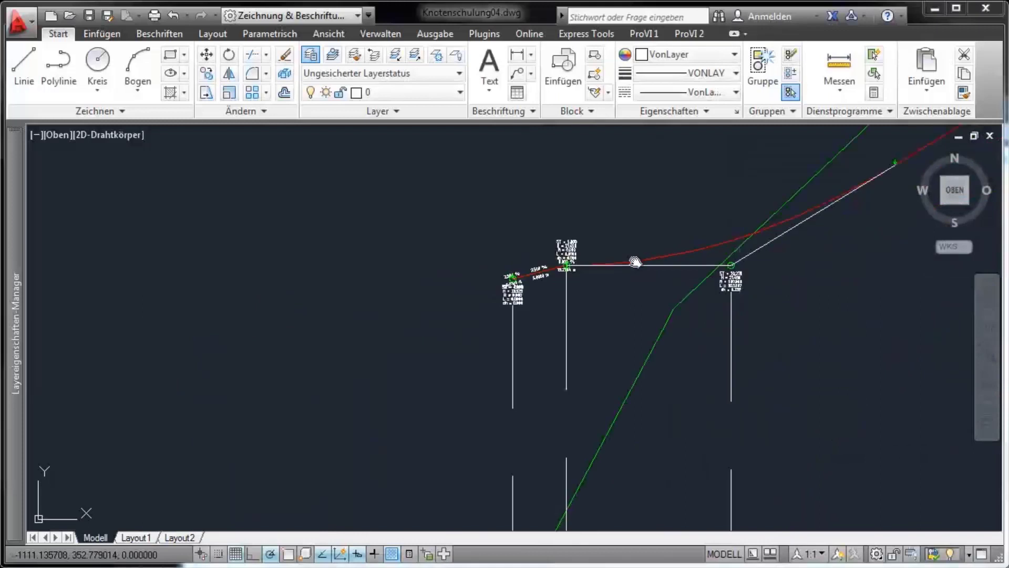
{"action": "scroll", "coordinate": [641, 248], "scroll_direction": "up", "scroll_amount": 2}
{"action": "right_click", "coordinate": [643, 250]}
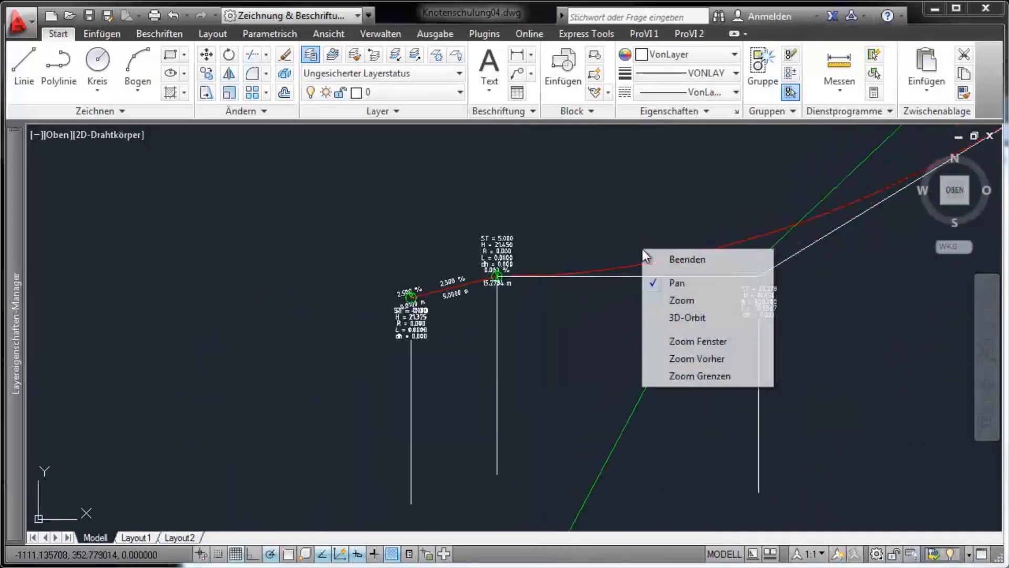
{"action": "left_click", "coordinate": [671, 258]}
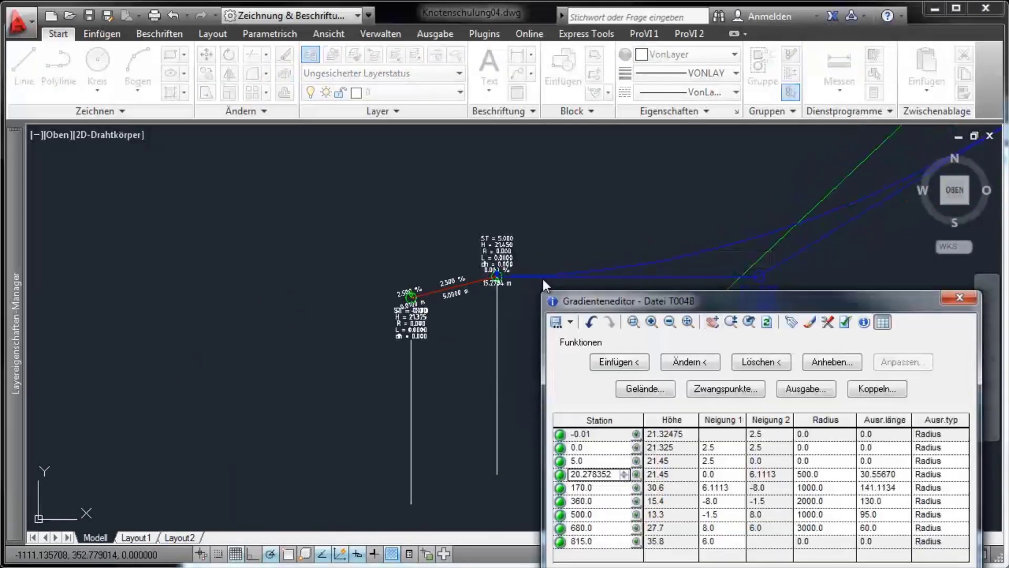
{"action": "left_click_drag", "start_coordinate": [701, 302], "coordinate": [704, 181]}
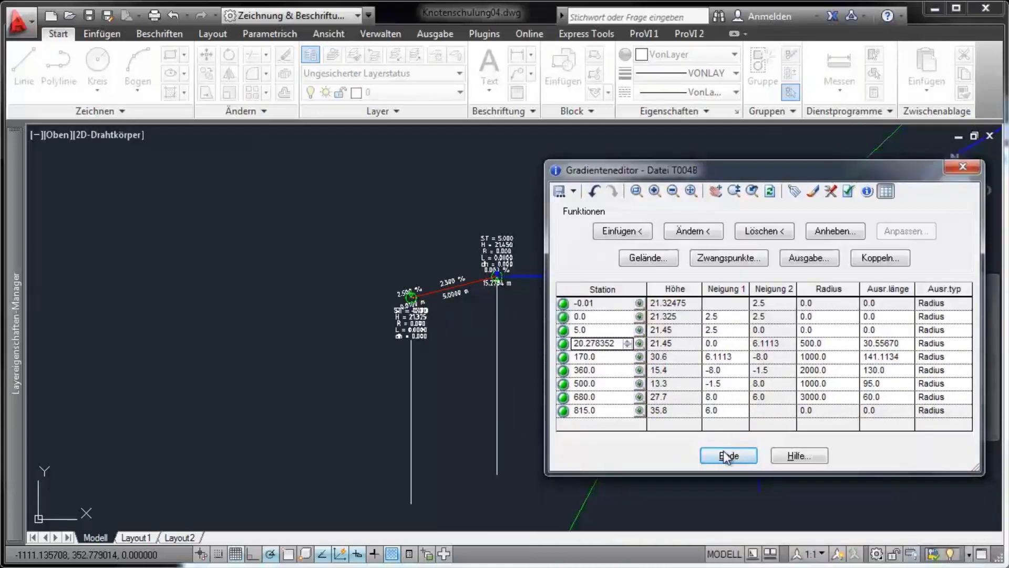
{"action": "left_click", "coordinate": [728, 455]}
{"action": "left_click", "coordinate": [486, 323]}
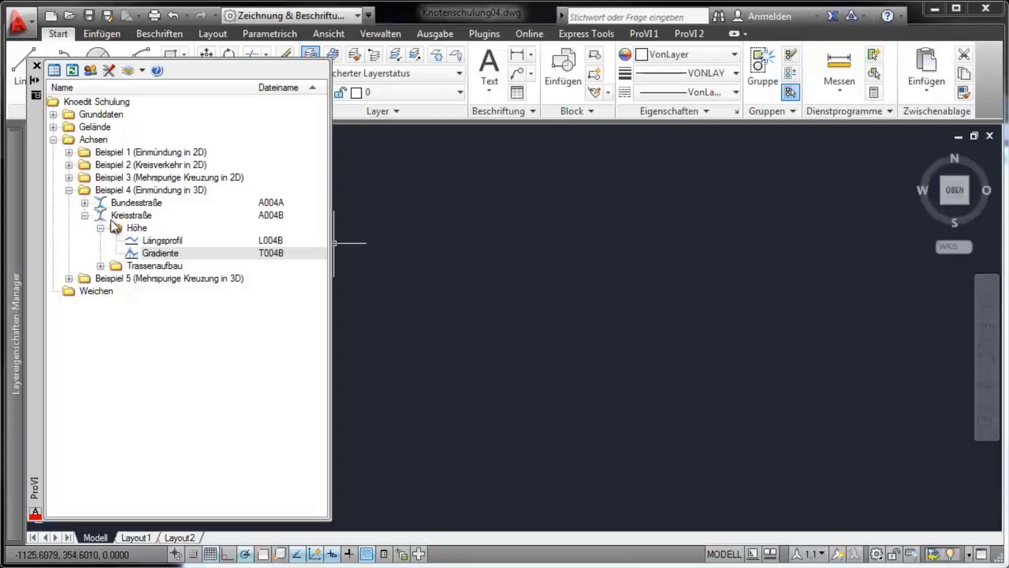
- Expand Bundesstraße and open junction node K004A_01 in the Knoteneditor
{"action": "left_click", "coordinate": [84, 215]}
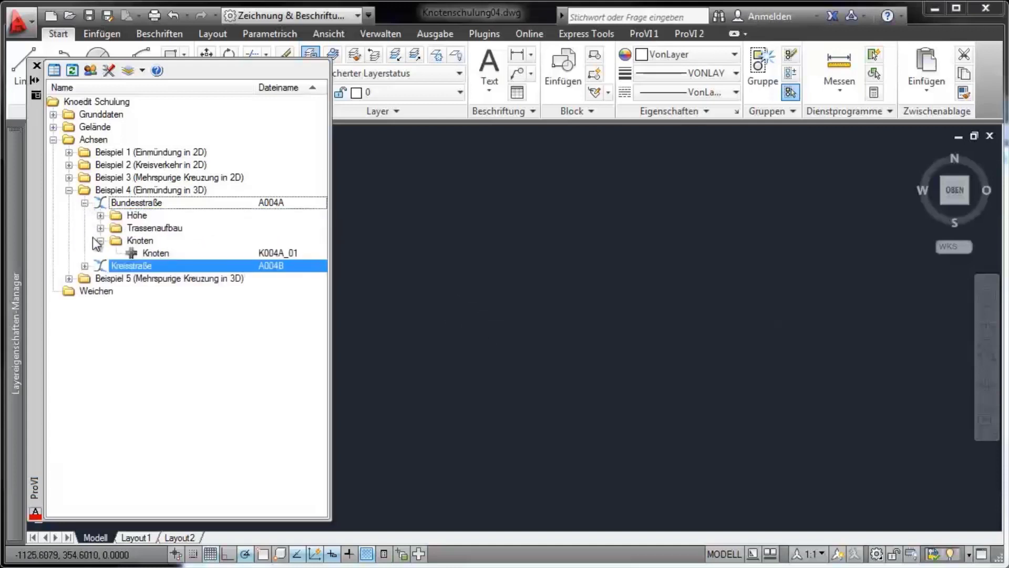
{"action": "left_click", "coordinate": [157, 255]}
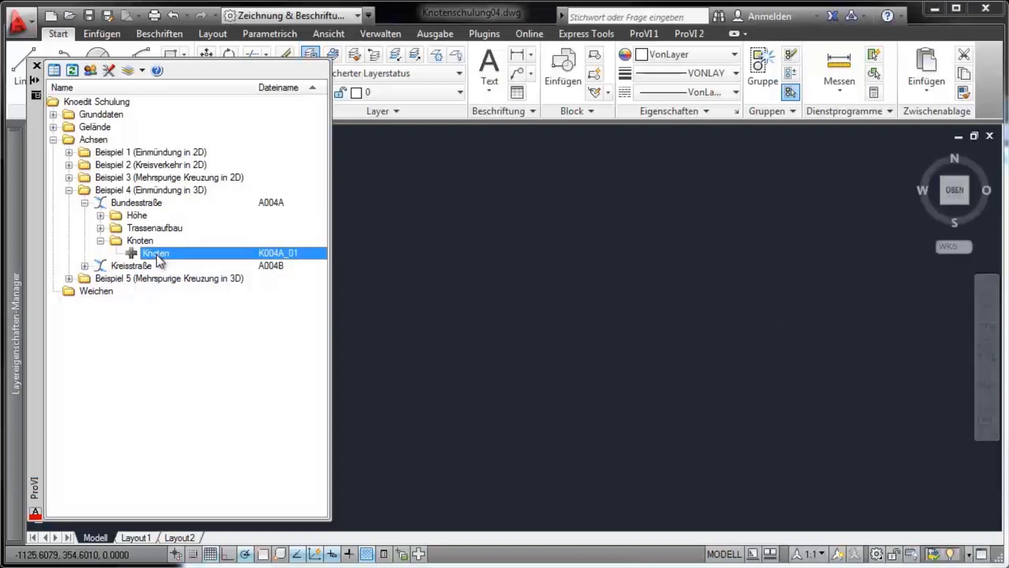
{"action": "double_click", "coordinate": [156, 254]}
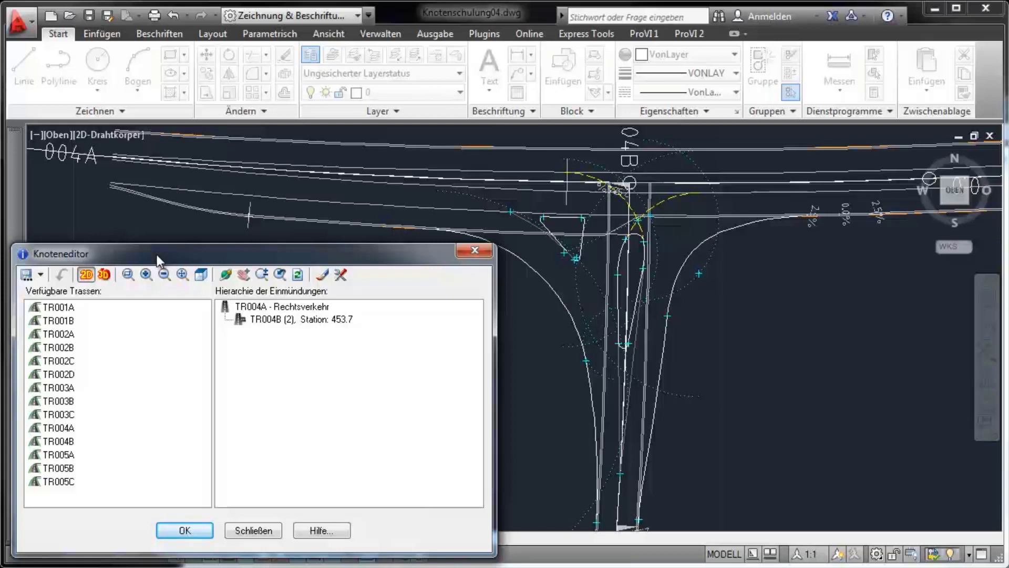
- Bound the TR004B junction outline by the main road's upper strip edge and redraw it
{"action": "double_click", "coordinate": [280, 322]}
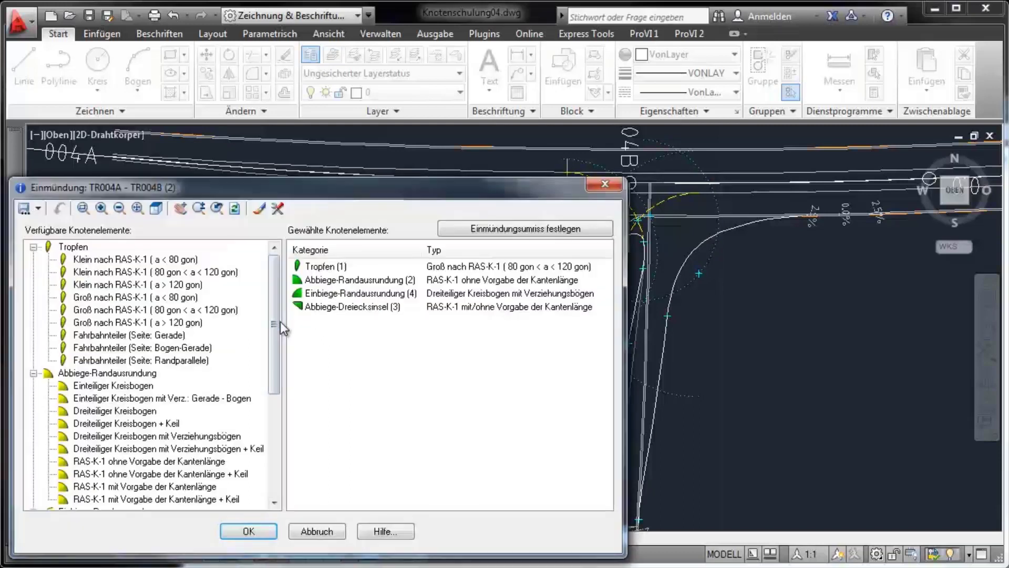
{"action": "left_click", "coordinate": [548, 230]}
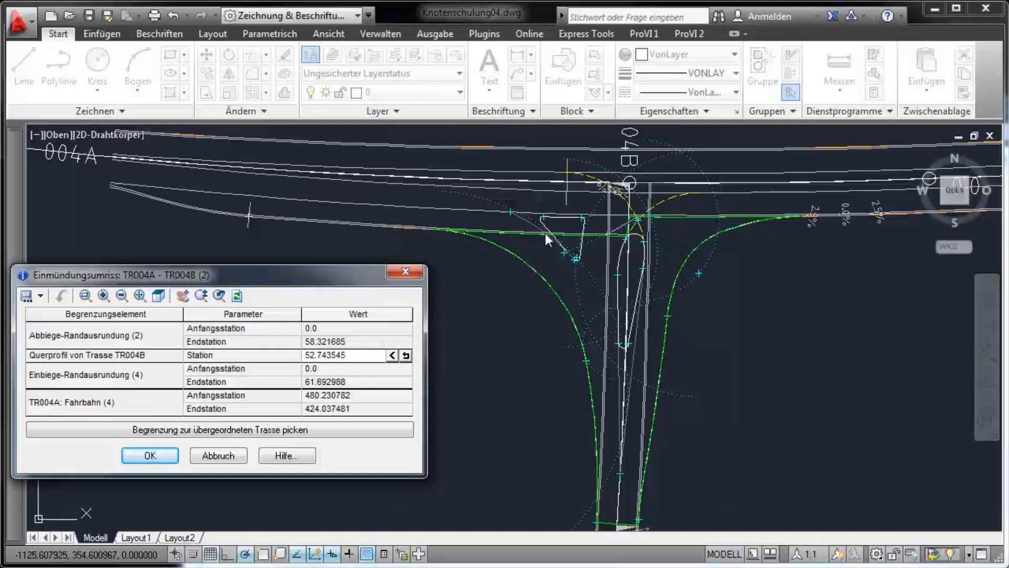
{"action": "left_click", "coordinate": [320, 430]}
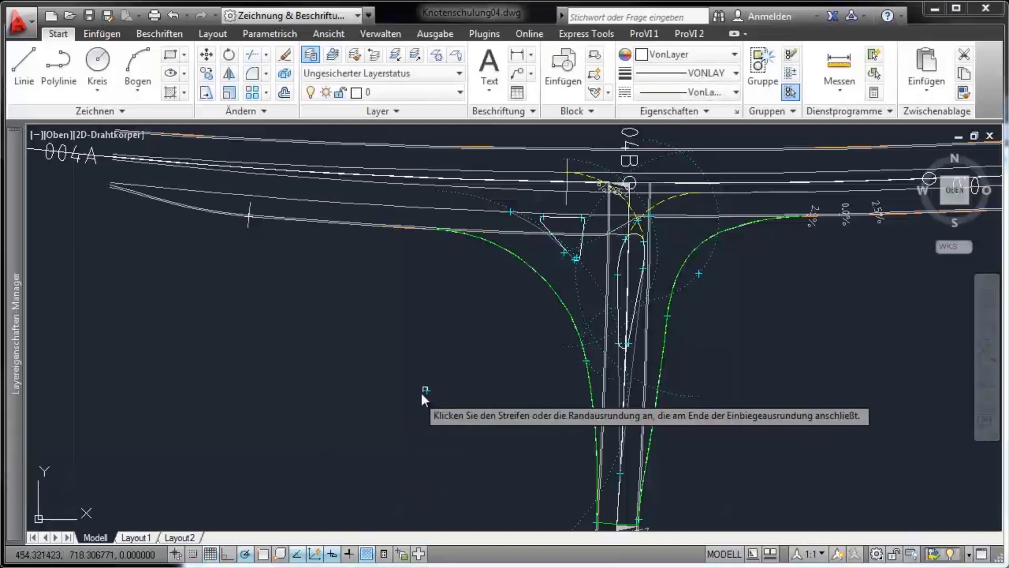
{"action": "left_click", "coordinate": [481, 212]}
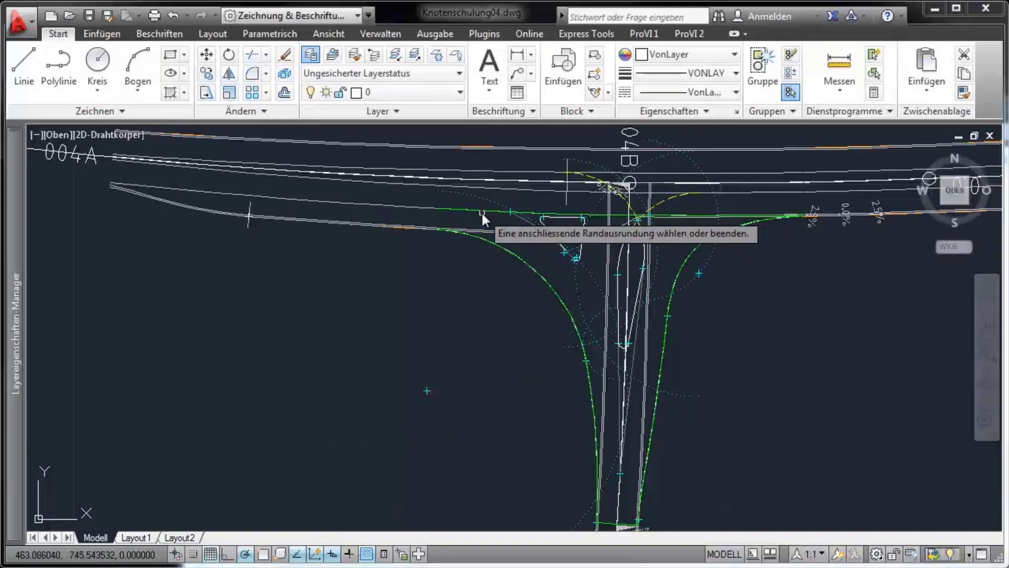
{"action": "key", "text": "Return"}
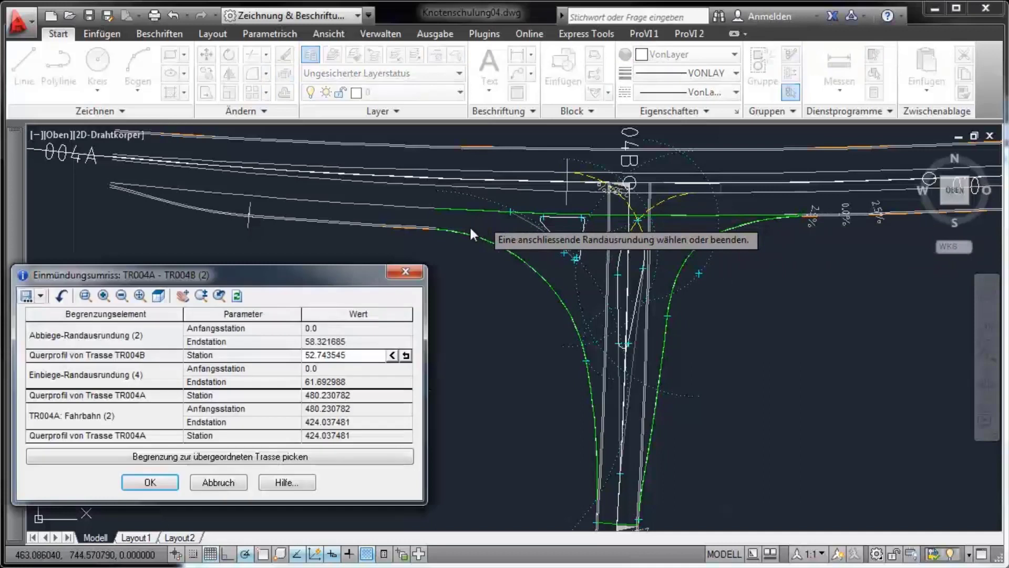
{"action": "left_click", "coordinate": [167, 482]}
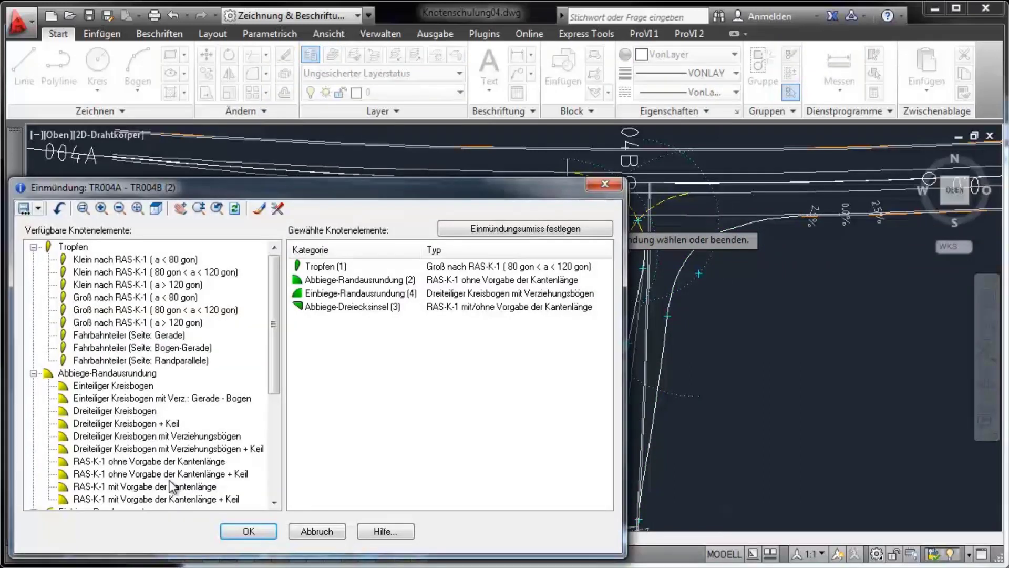
{"action": "left_click", "coordinate": [244, 531]}
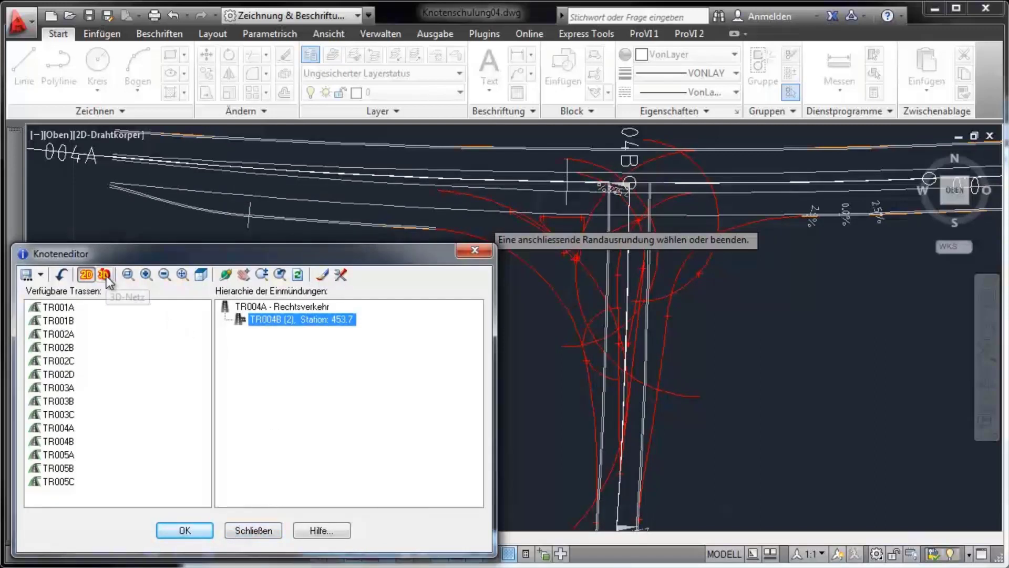
- Show the junction as a 3D mesh and edit TR004B's centre-ridge extent setting
{"action": "left_click", "coordinate": [105, 274]}
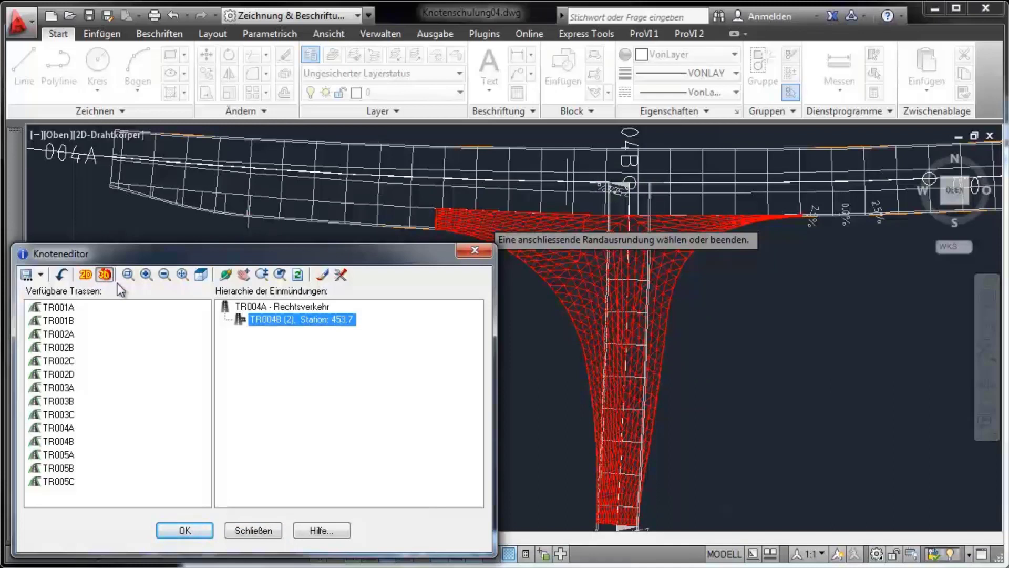
{"action": "double_click", "coordinate": [277, 320]}
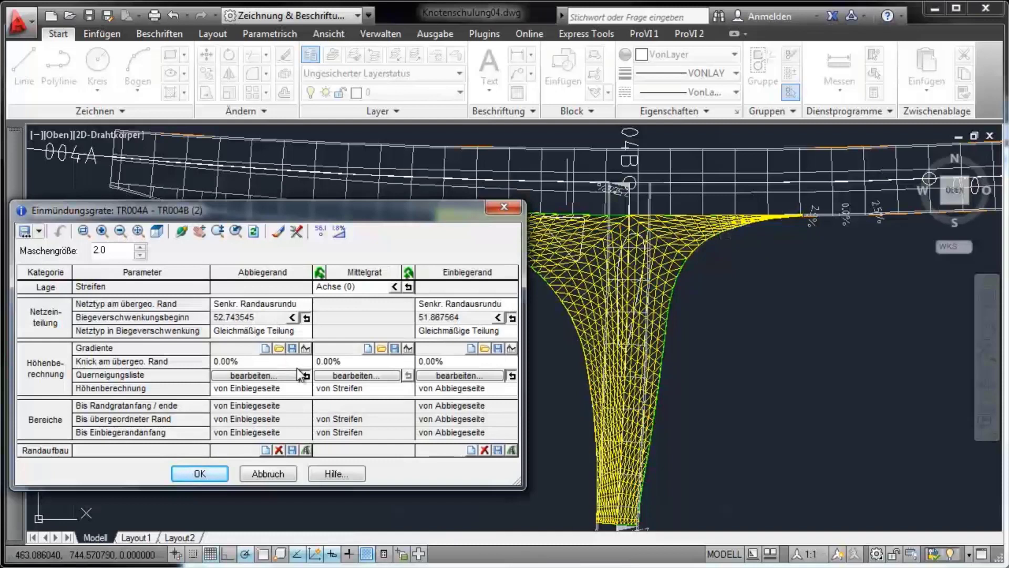
{"action": "left_click", "coordinate": [380, 419]}
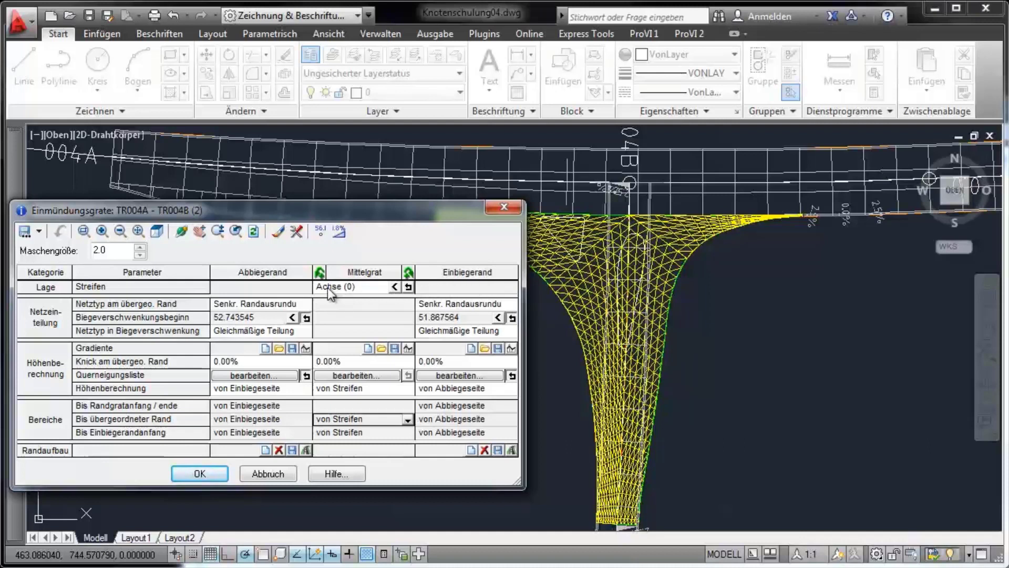
- Add a bend ridge on the turning-off side and an Einbiegegrat merging ridge
{"action": "left_click", "coordinate": [318, 274]}
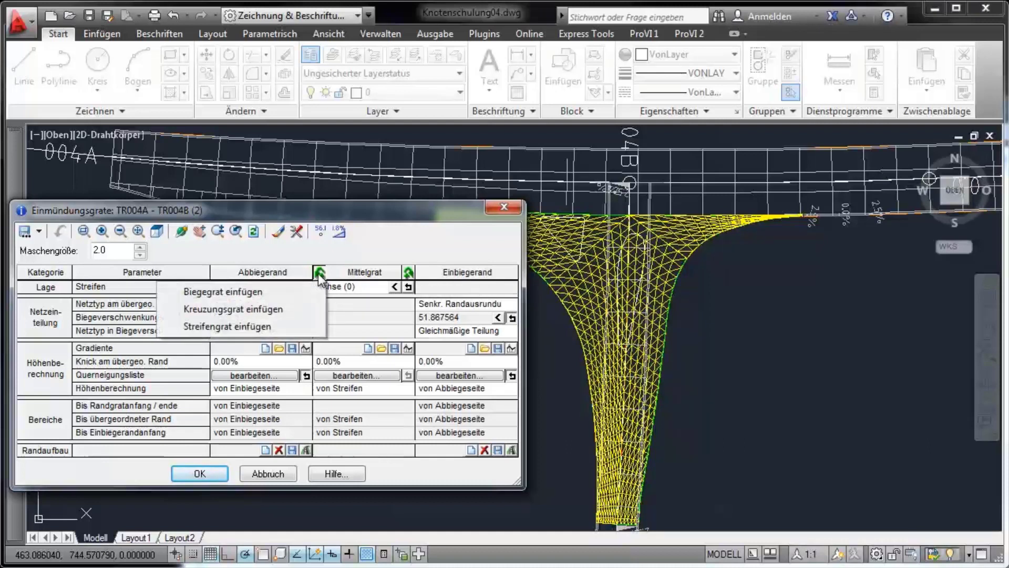
{"action": "left_click", "coordinate": [256, 293]}
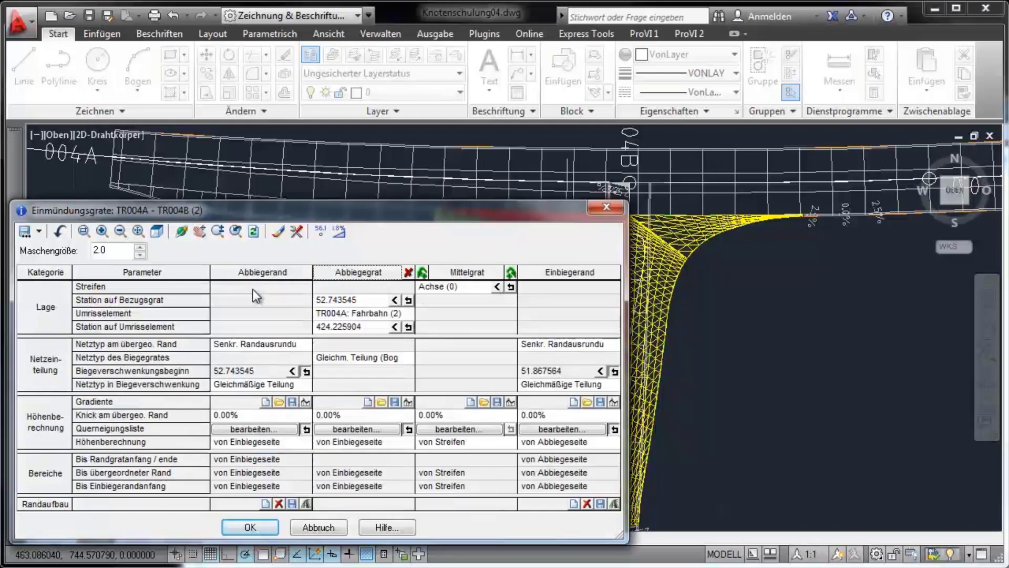
{"action": "left_click", "coordinate": [511, 272]}
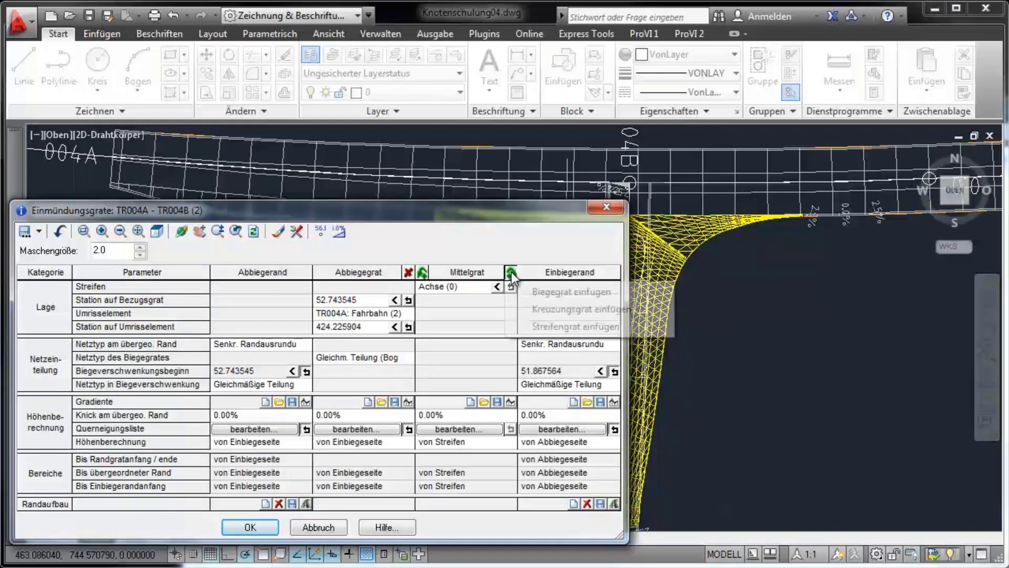
{"action": "left_click", "coordinate": [540, 292]}
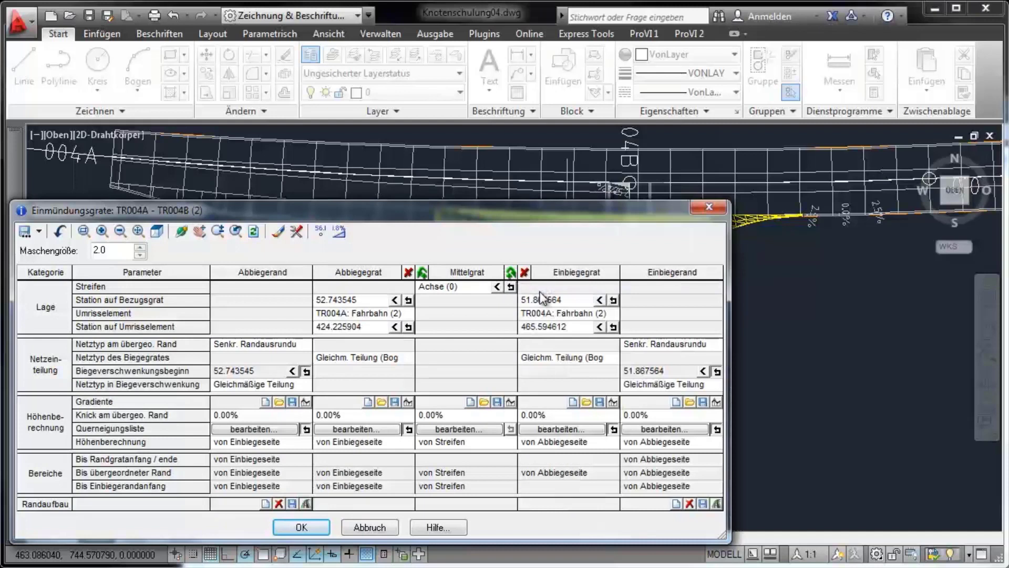
{"action": "mouse_move", "coordinate": [408, 207]}
{"action": "left_mouse_down"}
{"action": "mouse_move", "coordinate": [421, 321]}
{"action": "mouse_move", "coordinate": [418, 460]}
{"action": "left_mouse_up"}
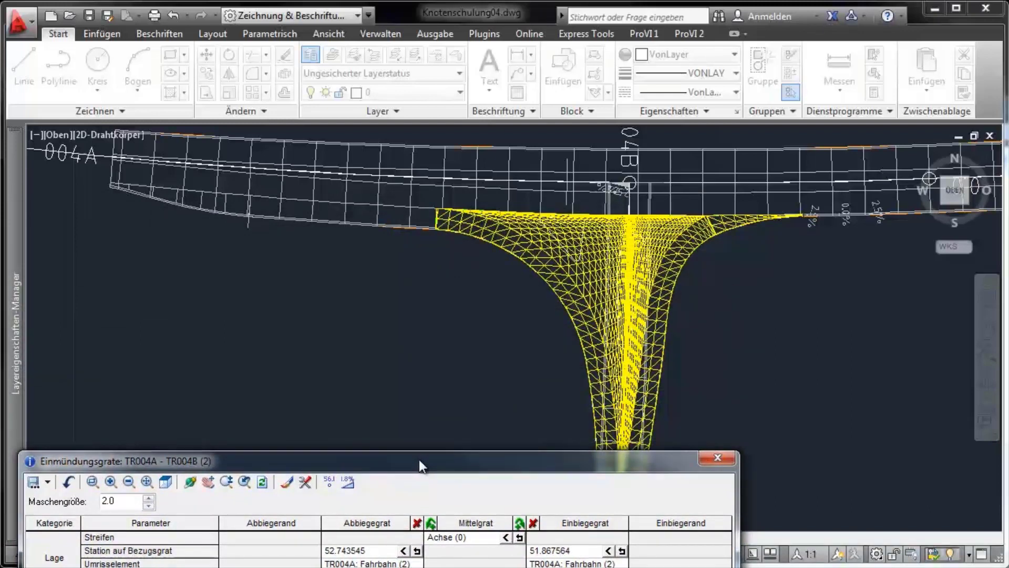
- Set the turning ridge (Abbiegegrat) start to station 31 on the reference ridge
{"action": "left_click", "coordinate": [403, 550]}
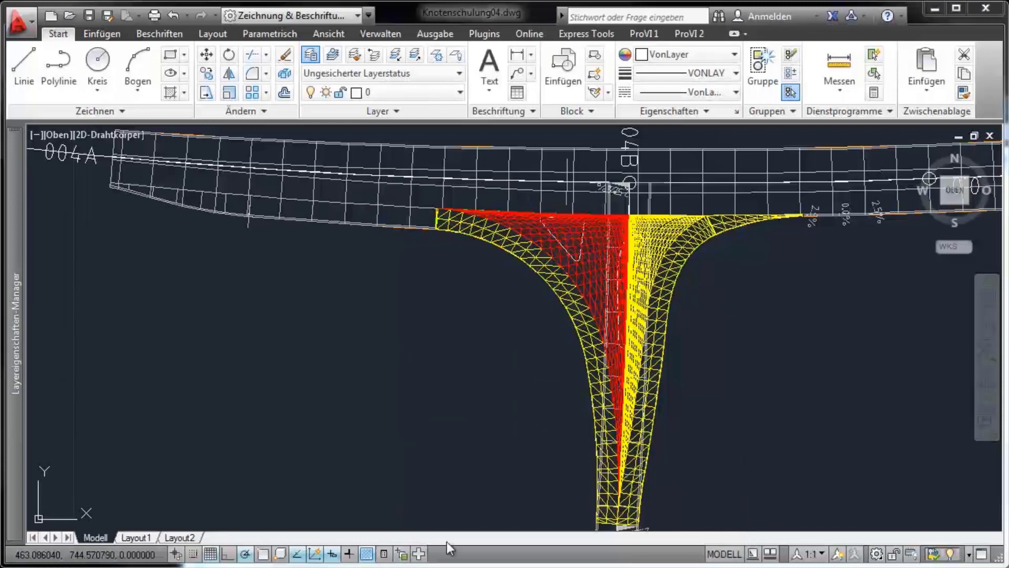
{"action": "left_click", "coordinate": [625, 389]}
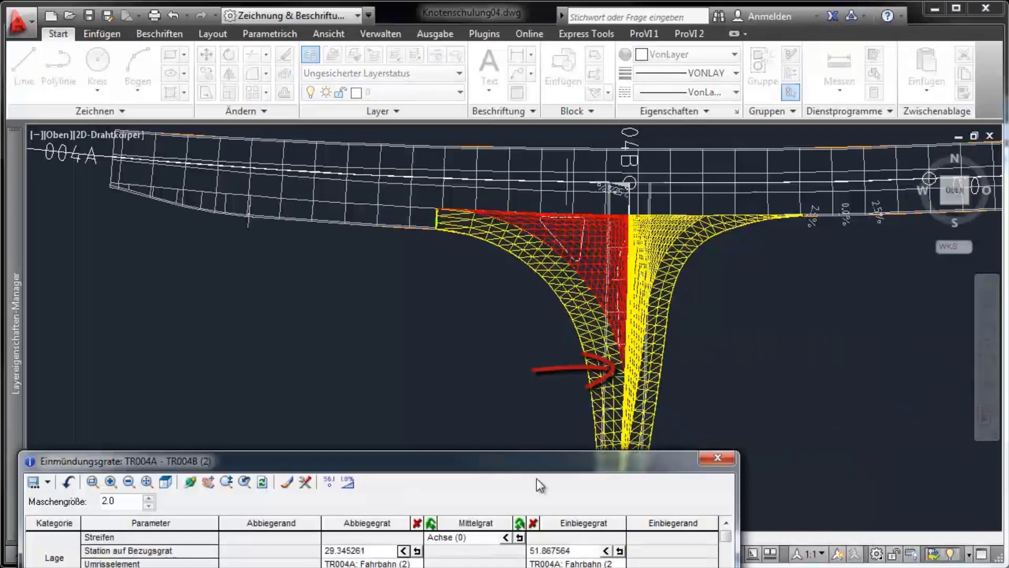
{"action": "left_click", "coordinate": [377, 552]}
{"action": "type", "text": "31"}
{"action": "key", "text": "Return"}
{"action": "left_click_drag", "start_coordinate": [380, 458], "coordinate": [377, 417]}
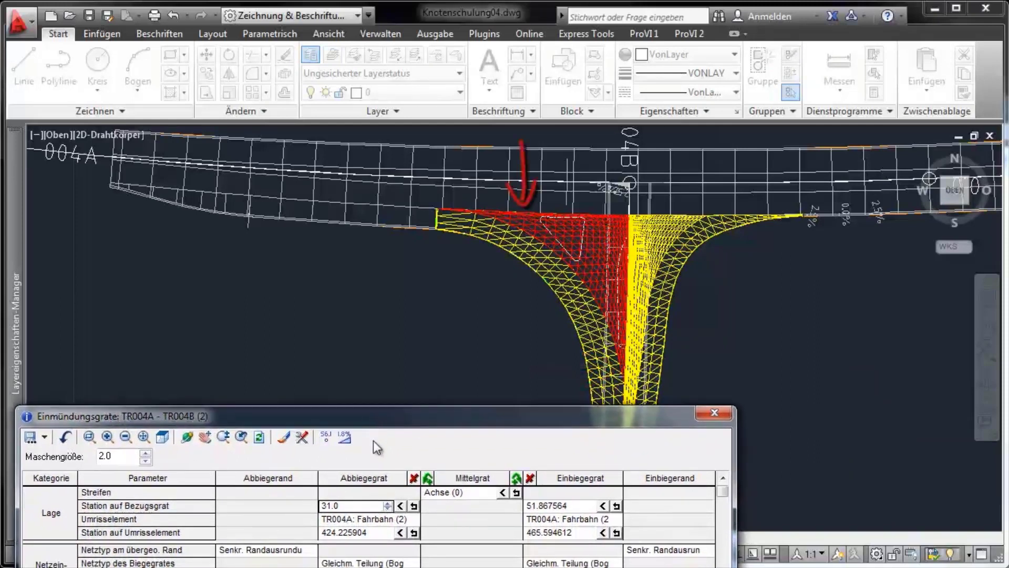
- Set the turning ridge's station on the TR004A carriageway edge to 437.0
{"action": "left_click", "coordinate": [398, 531]}
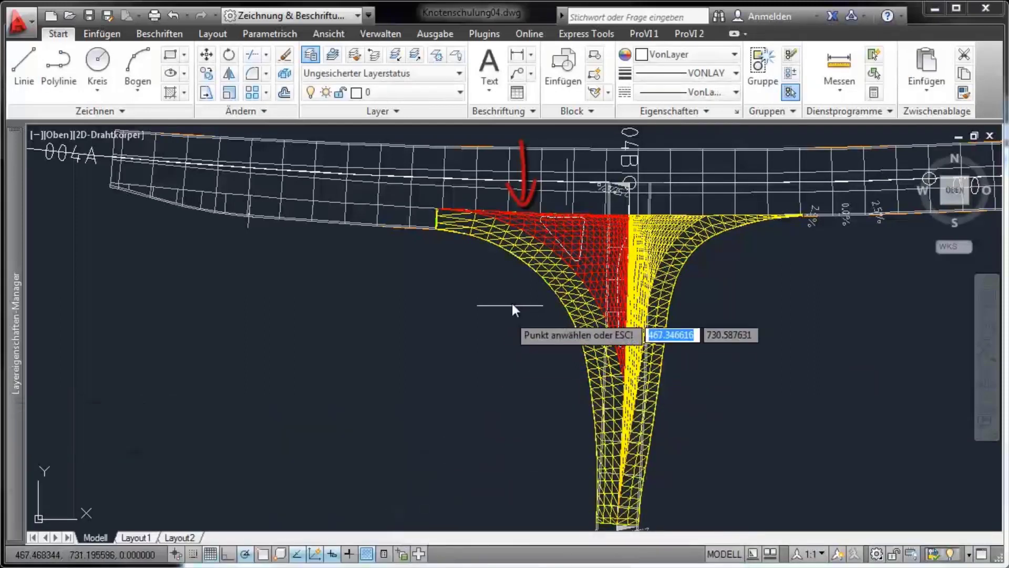
{"action": "scroll", "coordinate": [525, 224], "scroll_direction": "up", "scroll_amount": 2}
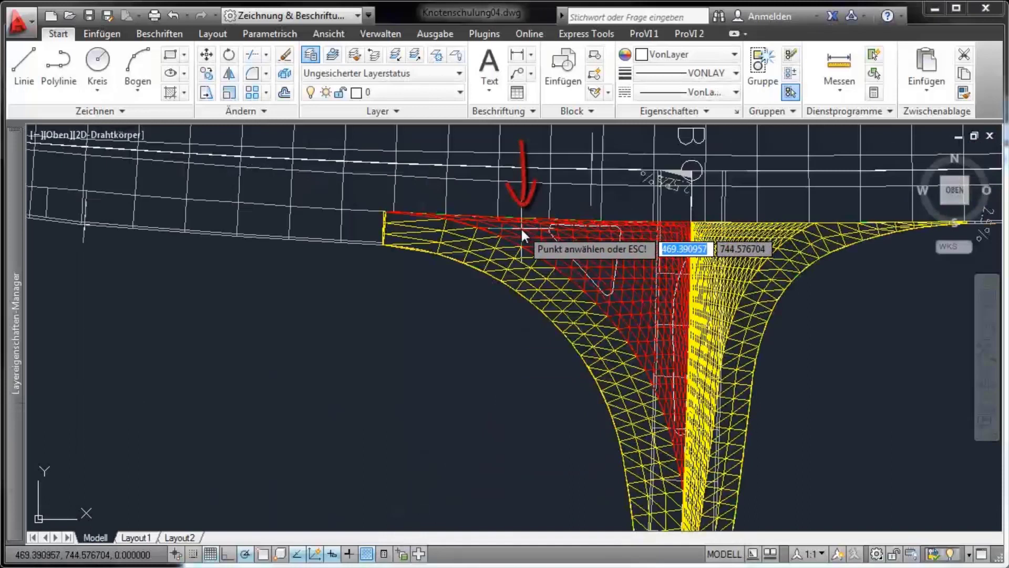
{"action": "left_click", "coordinate": [525, 218]}
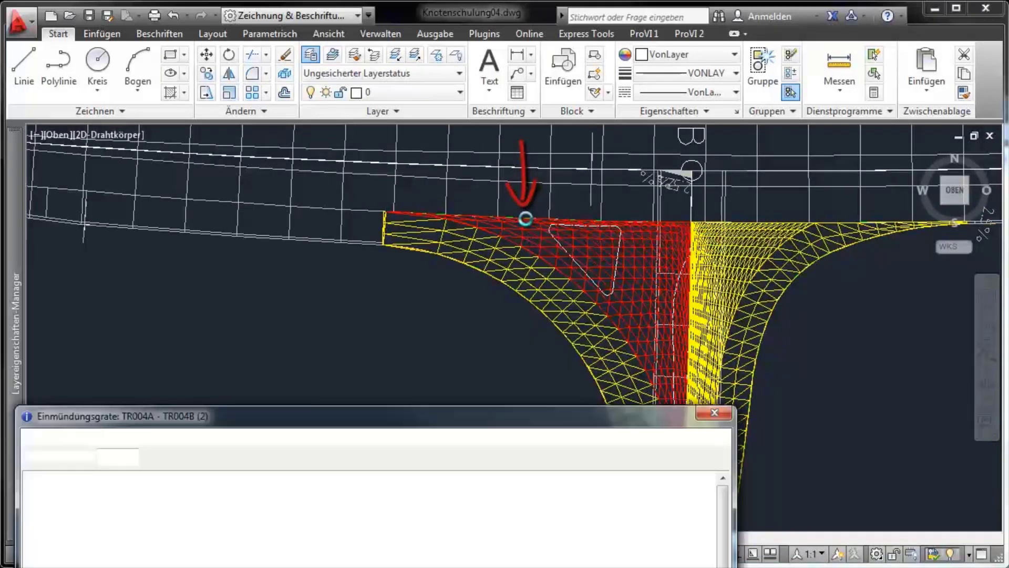
{"action": "left_click", "coordinate": [374, 534]}
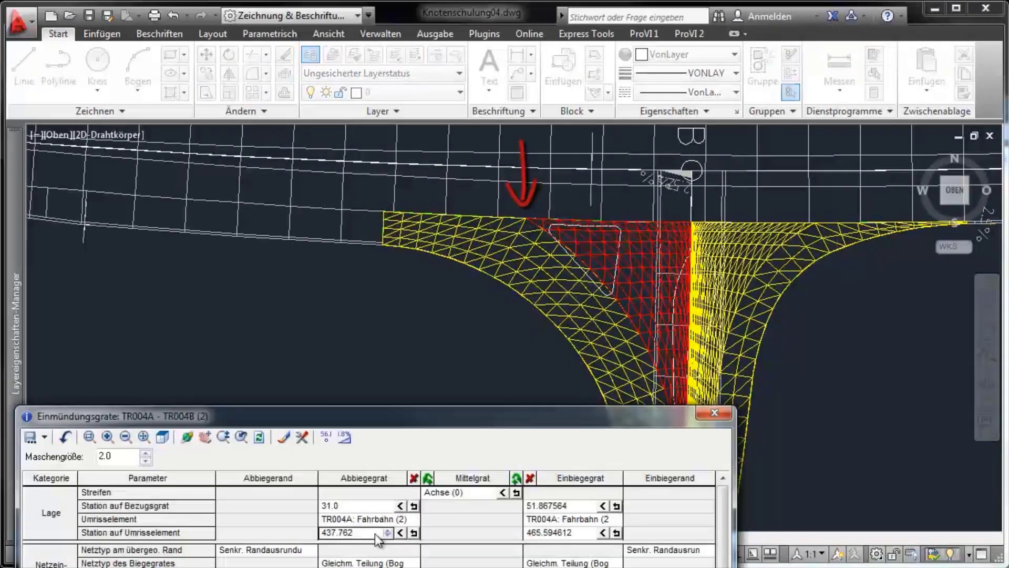
{"action": "type", "text": "437.0"}
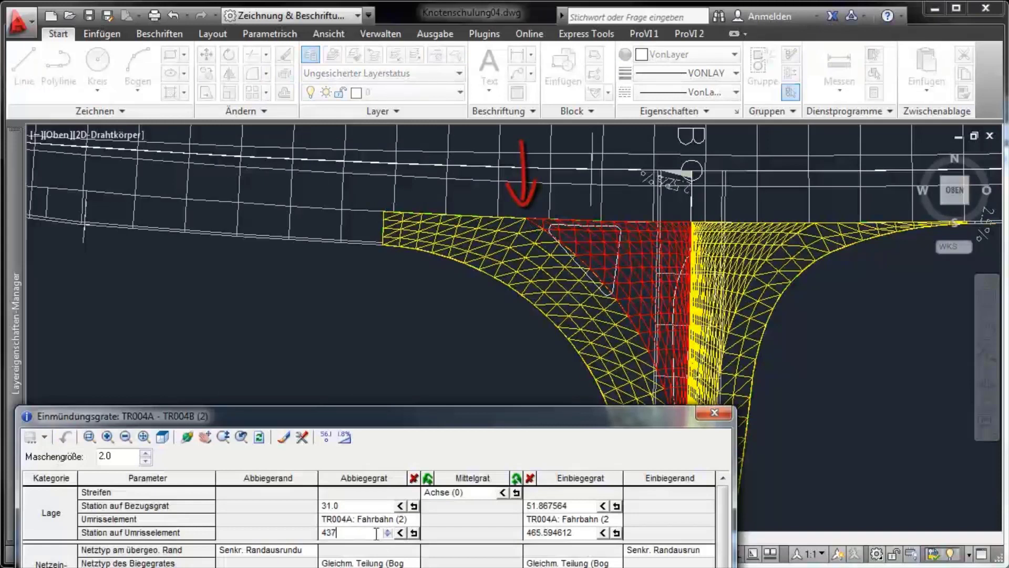
{"action": "key", "text": "Return"}
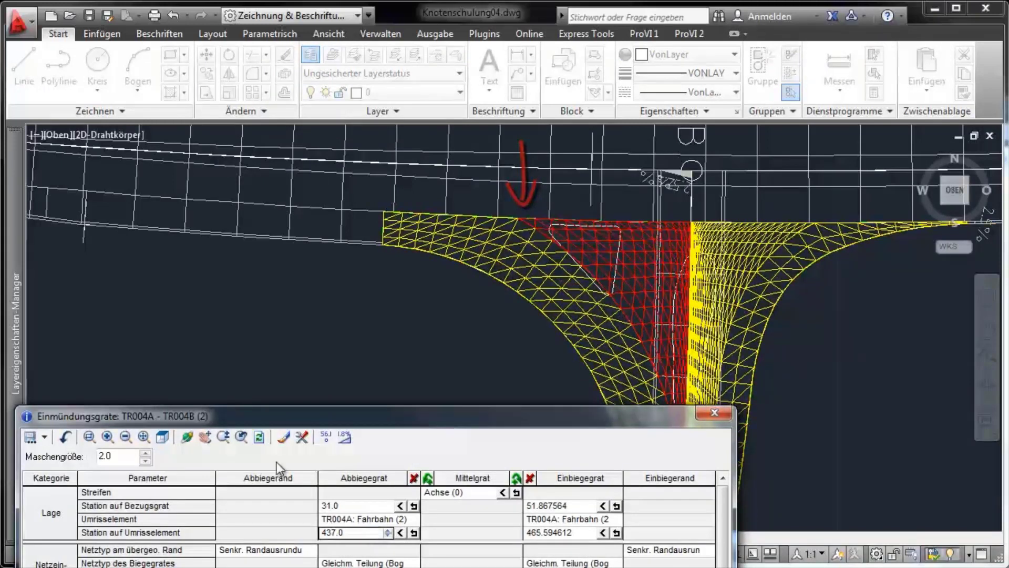
{"action": "left_click", "coordinate": [205, 436]}
{"action": "mouse_move", "coordinate": [568, 416]}
{"action": "left_mouse_down"}
{"action": "mouse_move", "coordinate": [645, 377]}
{"action": "mouse_move", "coordinate": [666, 348]}
{"action": "left_mouse_up"}
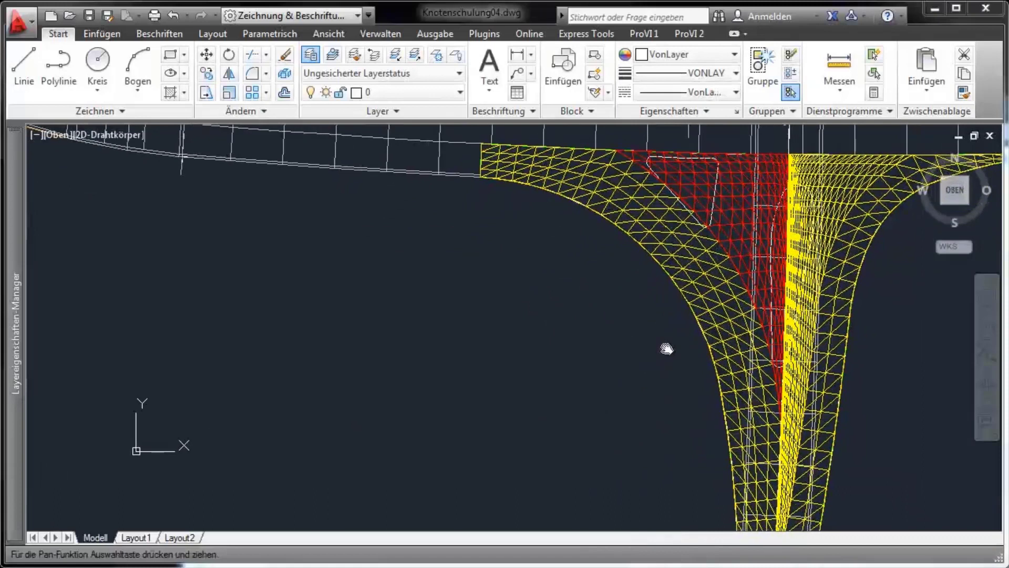
{"action": "right_click", "coordinate": [666, 348]}
{"action": "left_click", "coordinate": [699, 357]}
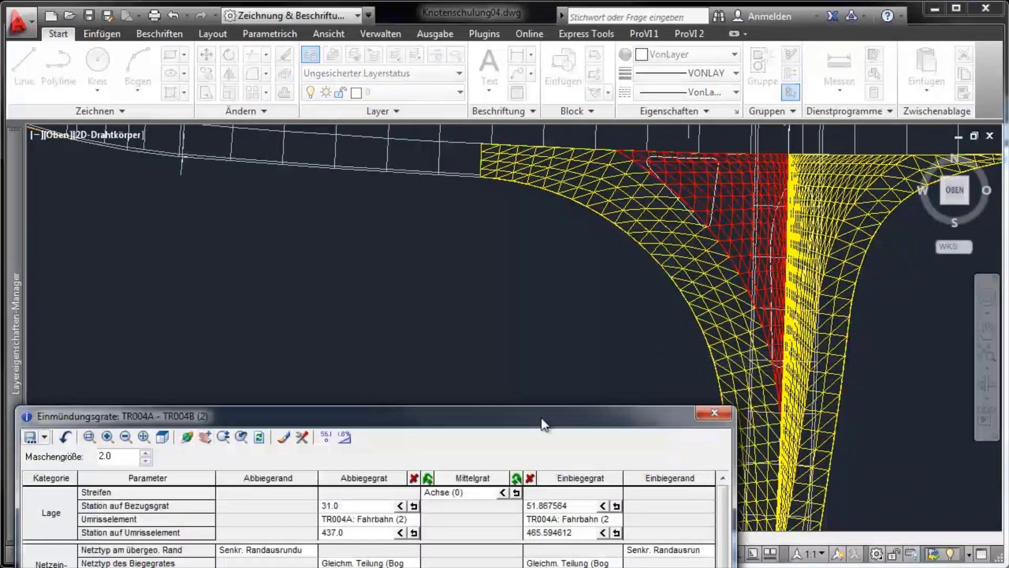
- Give the Einbiegegrat reference station 31.0 and recalculate its outline station to 461.796522
{"action": "left_click", "coordinate": [576, 506]}
{"action": "type", "text": "1"}
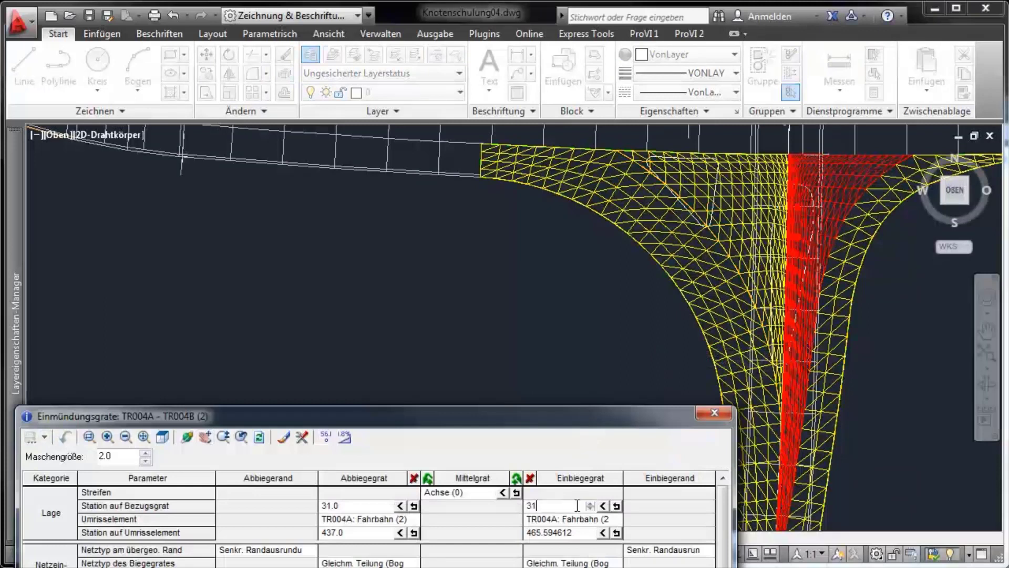
{"action": "key", "text": "Return"}
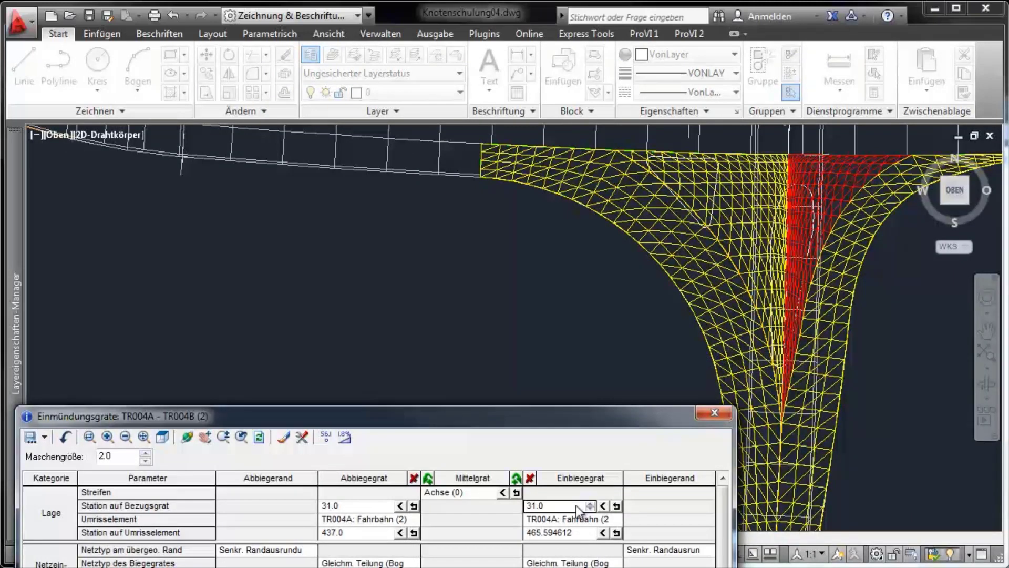
{"action": "left_click", "coordinate": [616, 533]}
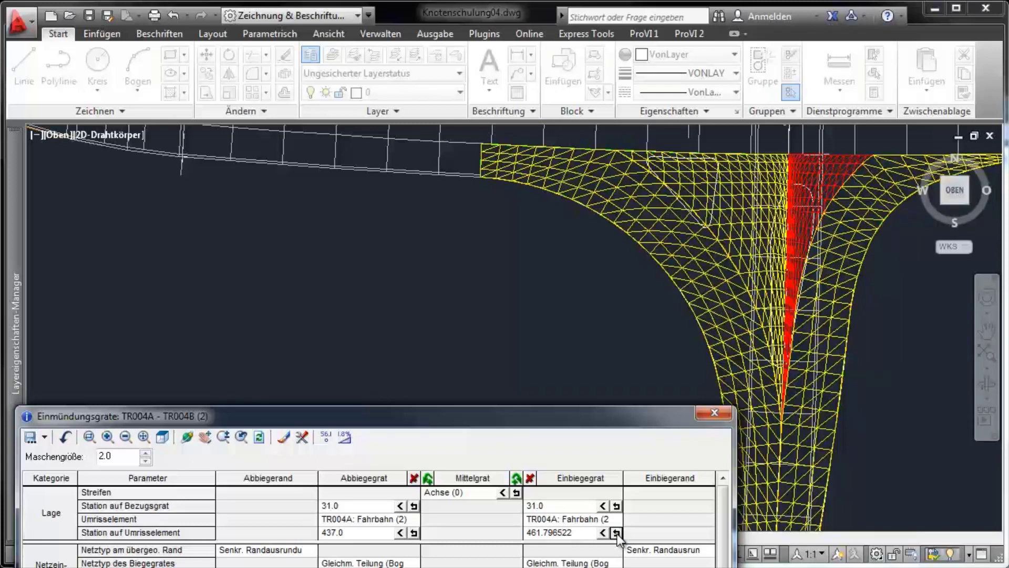
- Orbit and pan to inspect the junction mesh in 3D
{"action": "left_click", "coordinate": [189, 437]}
{"action": "mouse_move", "coordinate": [607, 442]}
{"action": "left_mouse_down"}
{"action": "mouse_move", "coordinate": [644, 435]}
{"action": "mouse_move", "coordinate": [685, 382]}
{"action": "mouse_move", "coordinate": [648, 354]}
{"action": "mouse_move", "coordinate": [624, 351]}
{"action": "left_mouse_up"}
{"action": "right_click", "coordinate": [650, 351]}
{"action": "left_click", "coordinate": [652, 358]}
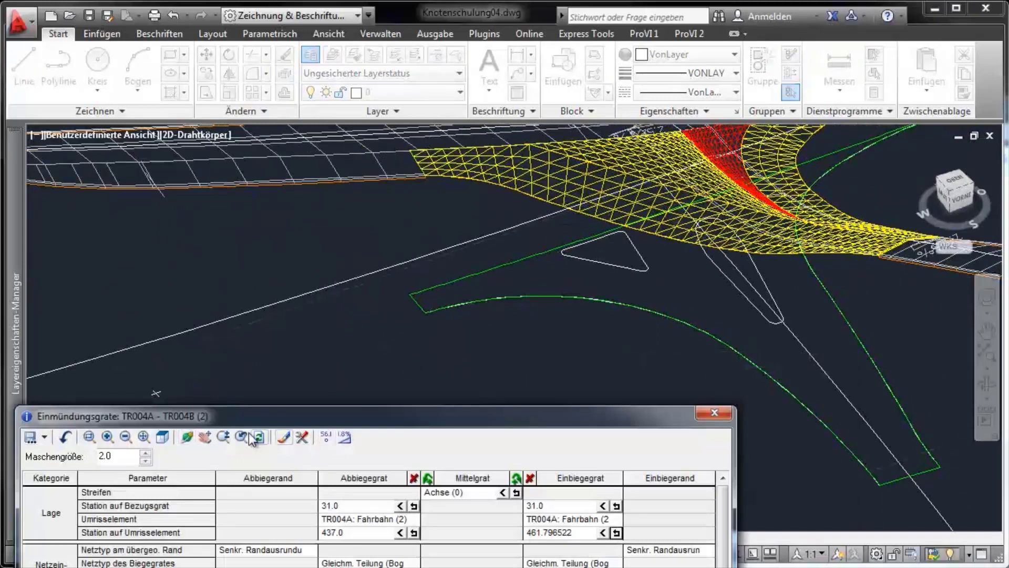
{"action": "left_click", "coordinate": [252, 438]}
{"action": "left_click_drag", "start_coordinate": [654, 225], "coordinate": [623, 289]}
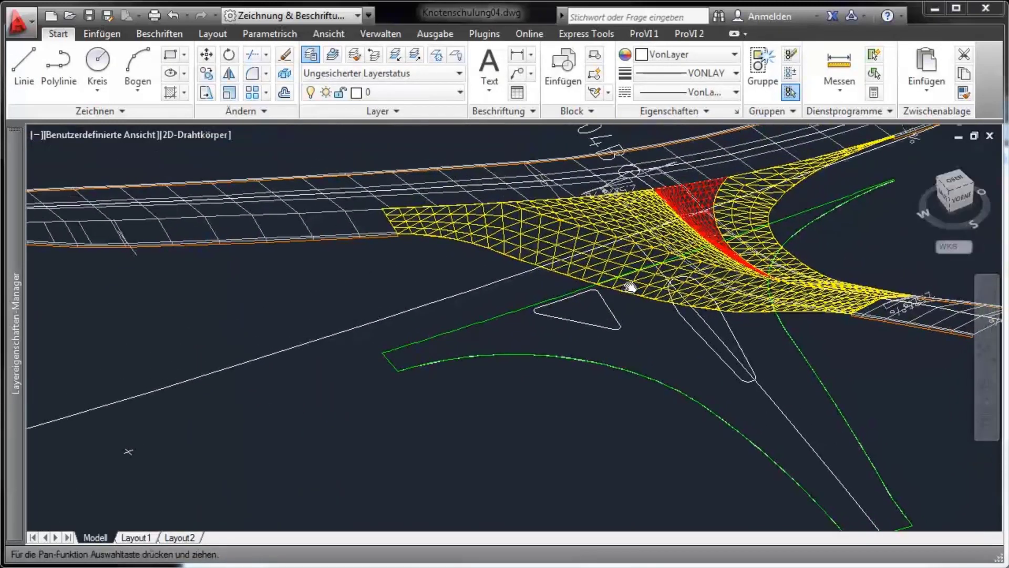
{"action": "key", "text": "Escape"}
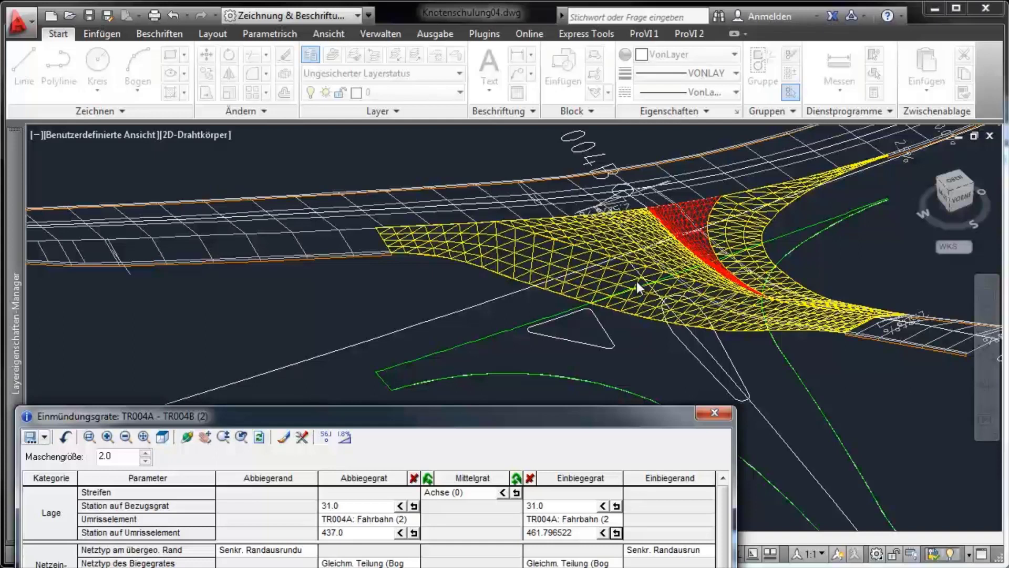
- Bring up the turning ridge's cross-slope table (Querneigungen: Abbiegegrat)
{"action": "left_click_drag", "start_coordinate": [508, 424], "coordinate": [503, 331]}
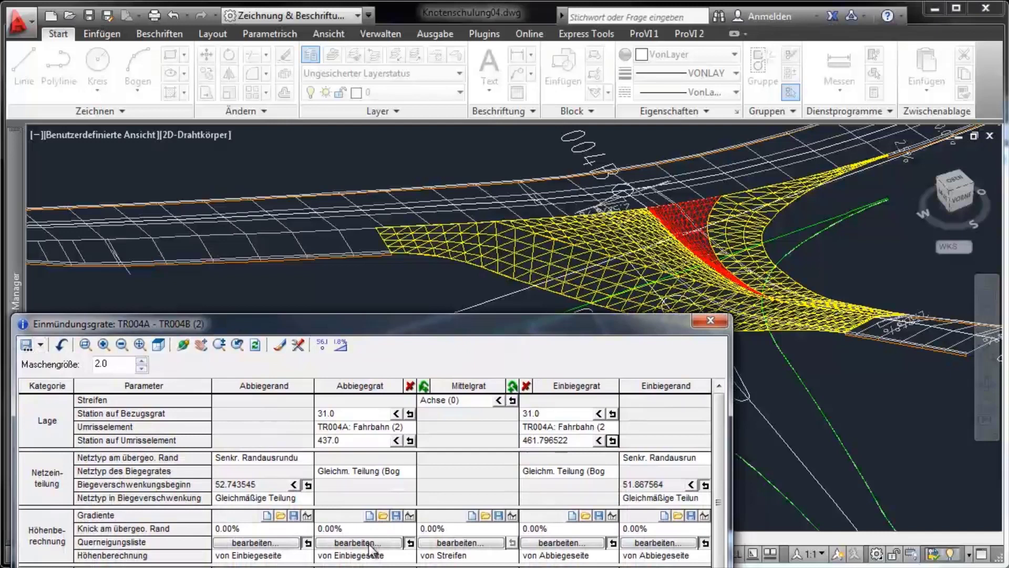
{"action": "left_click", "coordinate": [370, 549]}
{"action": "left_click_drag", "start_coordinate": [303, 220], "coordinate": [305, 426]}
- Set the turning ridge's merging-side cross-slope at station 0.0 to 2.5 and accept
{"action": "left_click", "coordinate": [160, 444]}
{"action": "mouse_move", "coordinate": [526, 368]}
{"action": "left_mouse_down"}
{"action": "mouse_move", "coordinate": [608, 342]}
{"action": "mouse_move", "coordinate": [586, 331]}
{"action": "mouse_move", "coordinate": [586, 312]}
{"action": "left_mouse_up"}
{"action": "right_click", "coordinate": [587, 312]}
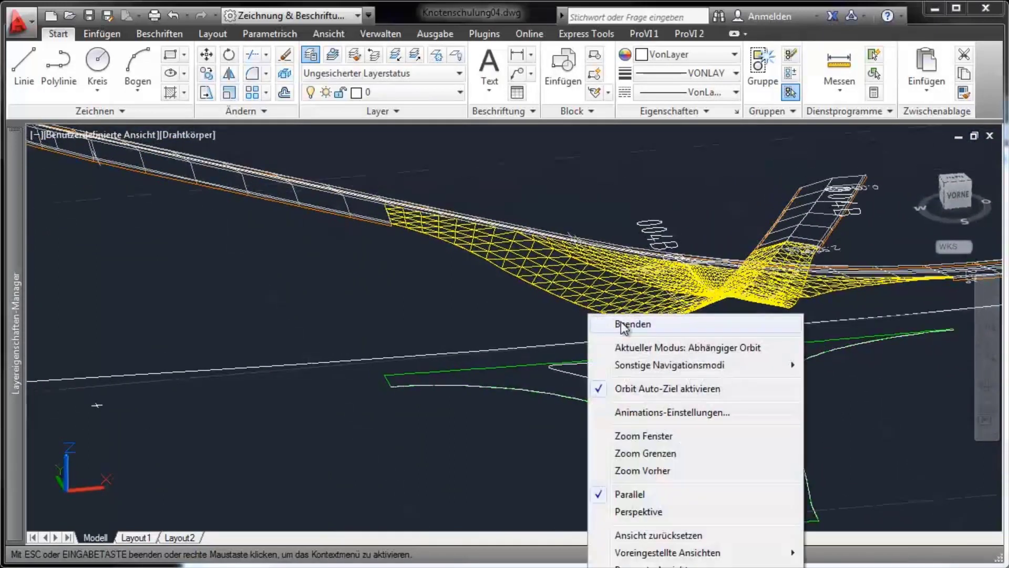
{"action": "left_click", "coordinate": [610, 323]}
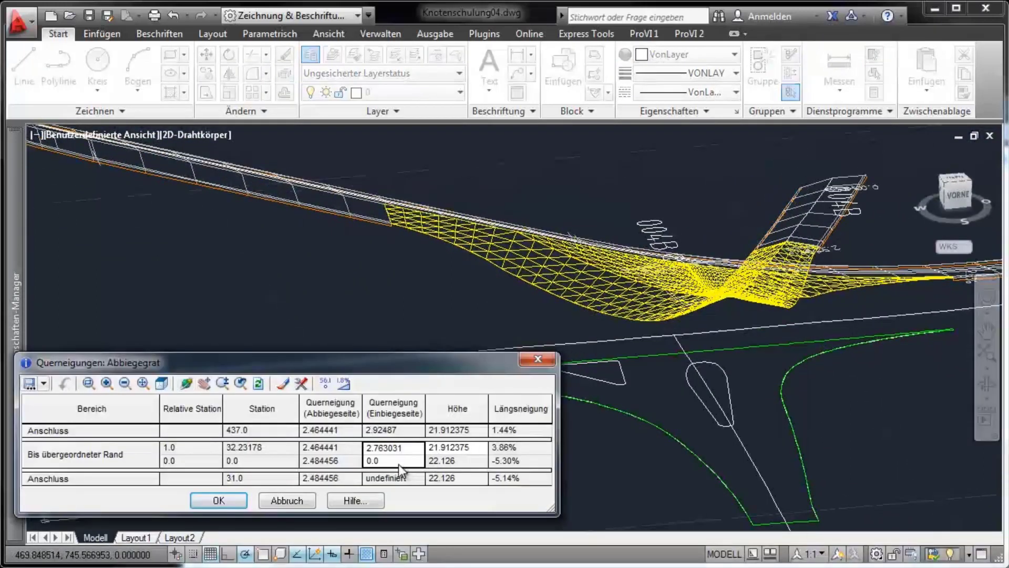
{"action": "left_click", "coordinate": [399, 463]}
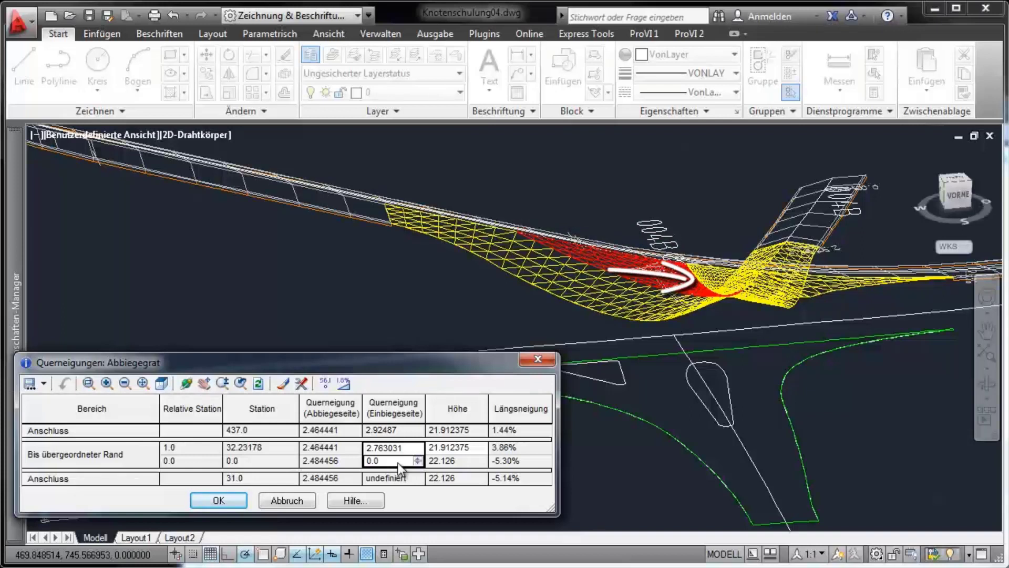
{"action": "type", "text": "2."}
{"action": "type", "text": "5"}
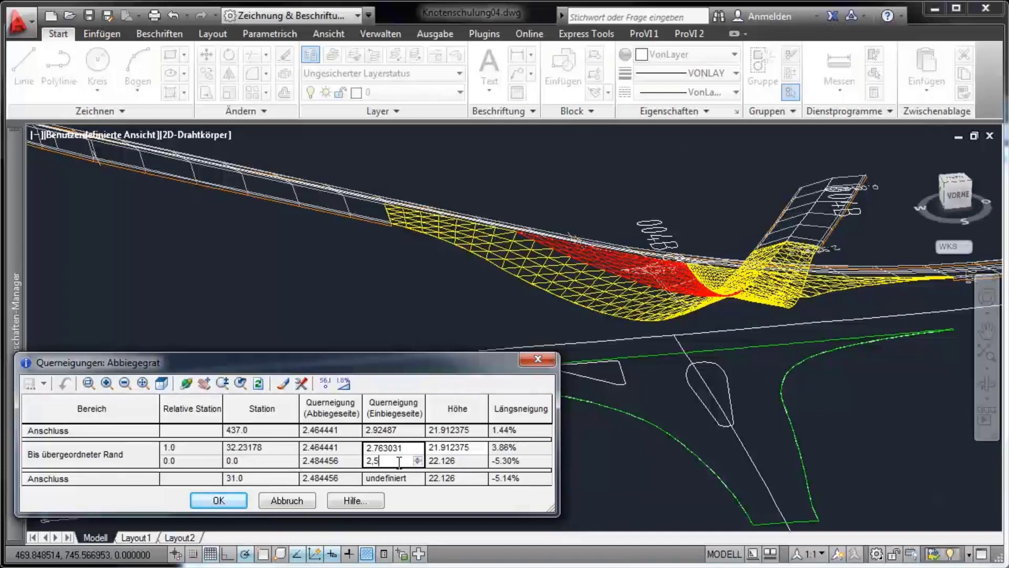
{"action": "key", "text": "Return"}
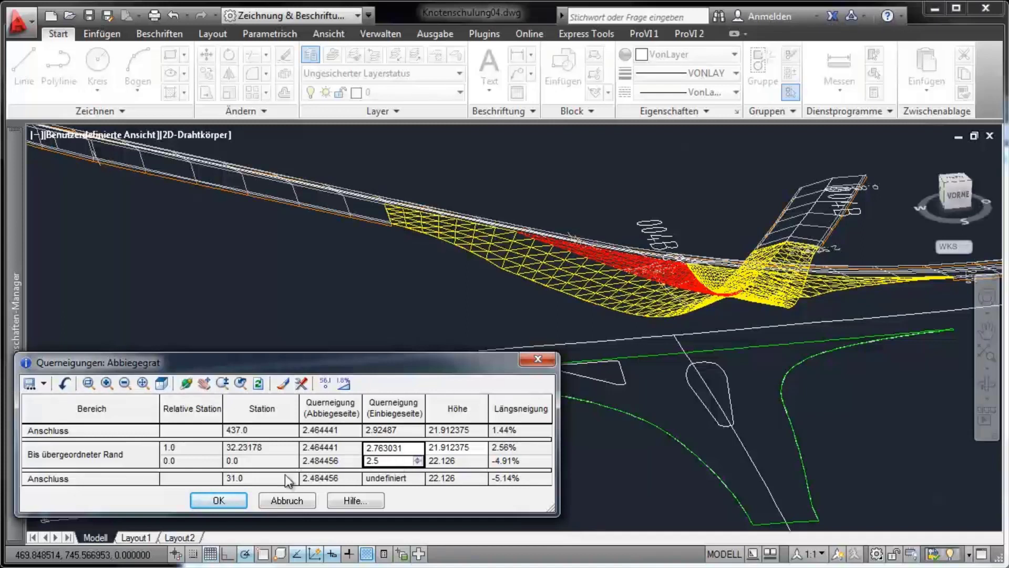
{"action": "left_click", "coordinate": [231, 501]}
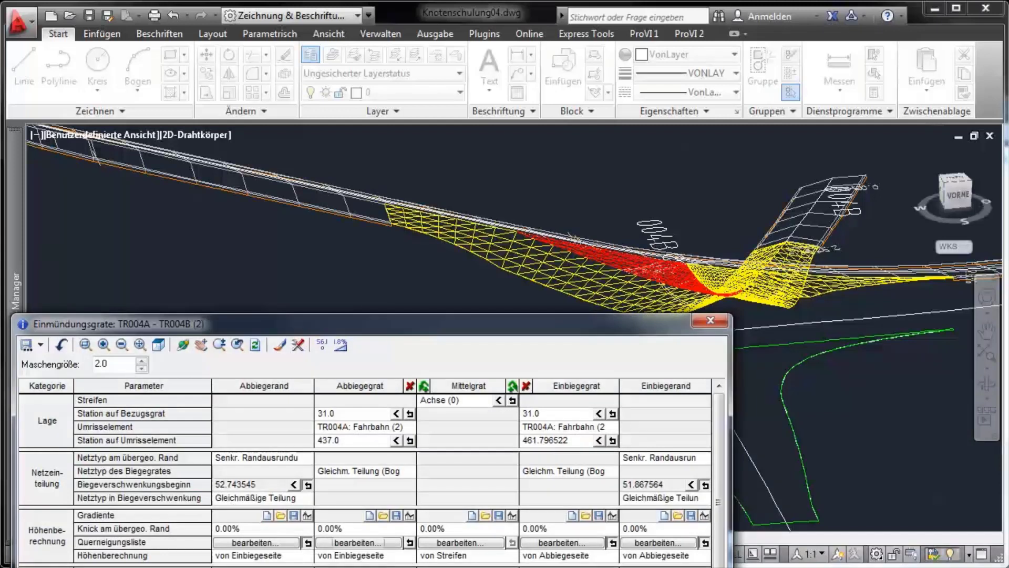
- Set the merging ridge's turning-side cross-slope at station 0.0 to -2.5 and accept
{"action": "left_click", "coordinate": [569, 543]}
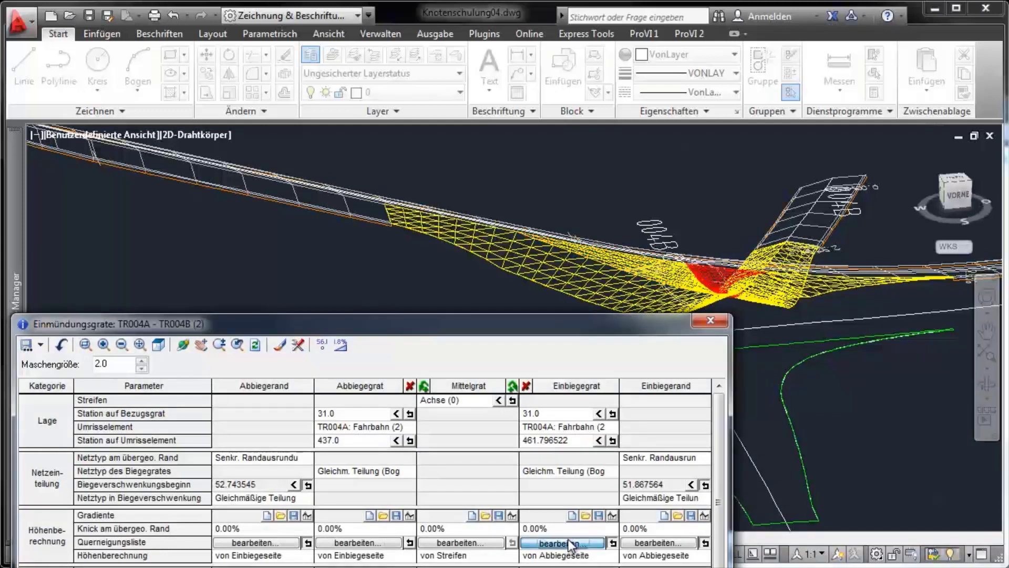
{"action": "left_click", "coordinate": [341, 461]}
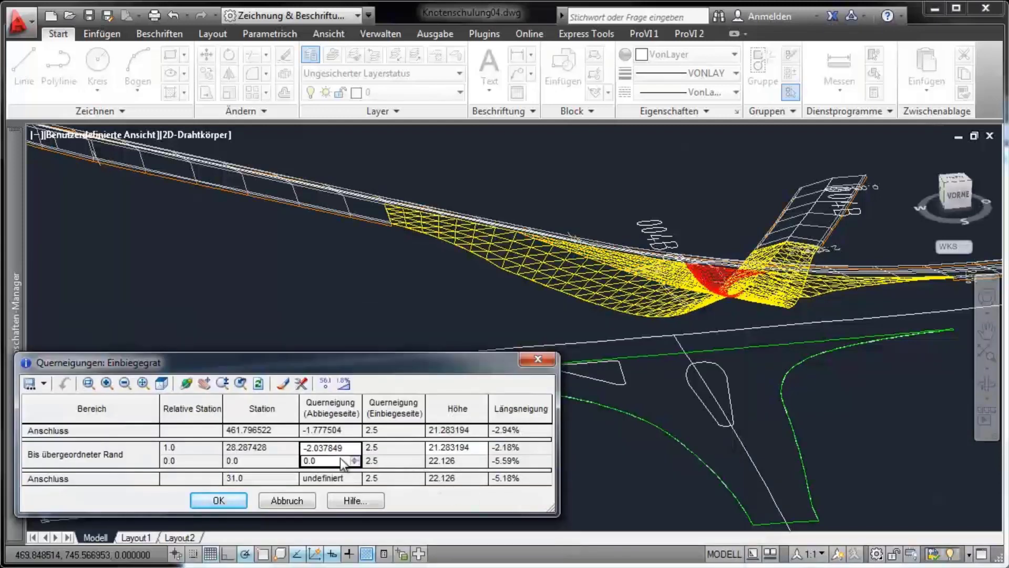
{"action": "type", "text": "-2.5"}
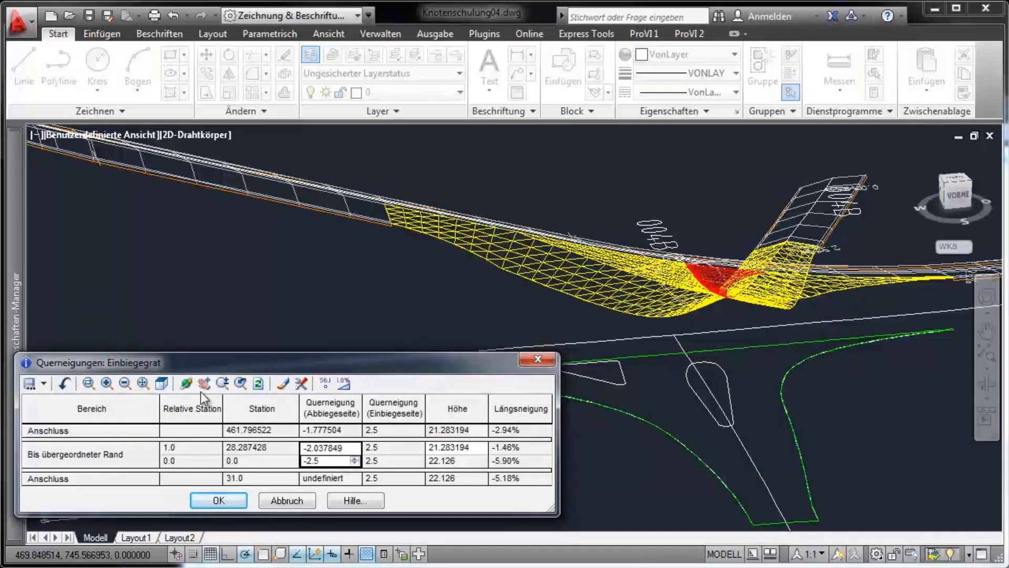
{"action": "left_click", "coordinate": [188, 384]}
{"action": "mouse_move", "coordinate": [461, 387]}
{"action": "left_mouse_down"}
{"action": "mouse_move", "coordinate": [604, 364]}
{"action": "mouse_move", "coordinate": [639, 385]}
{"action": "mouse_move", "coordinate": [722, 389]}
{"action": "left_mouse_up"}
{"action": "right_click", "coordinate": [722, 389]}
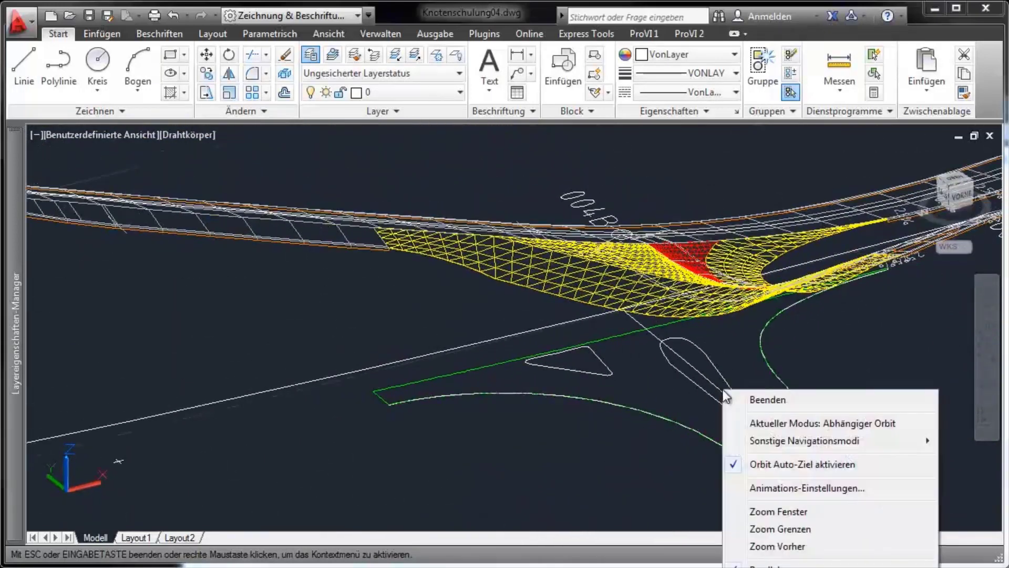
{"action": "left_click", "coordinate": [758, 398]}
{"action": "left_click", "coordinate": [216, 500]}
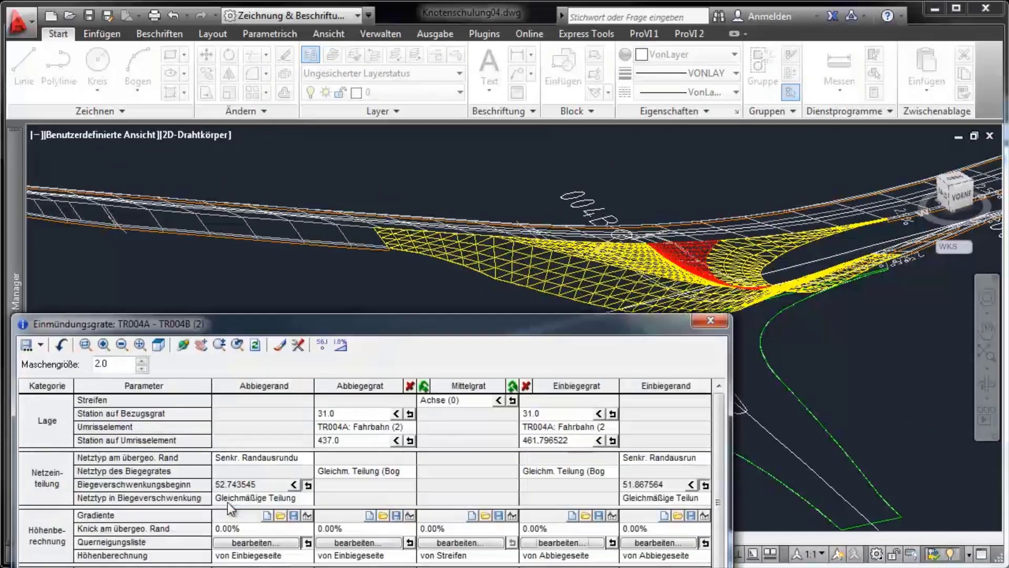
- Set the turning edge's cross-slopes to -2.5 from station 10.737725, interpolating intermediate values
{"action": "left_click", "coordinate": [258, 544]}
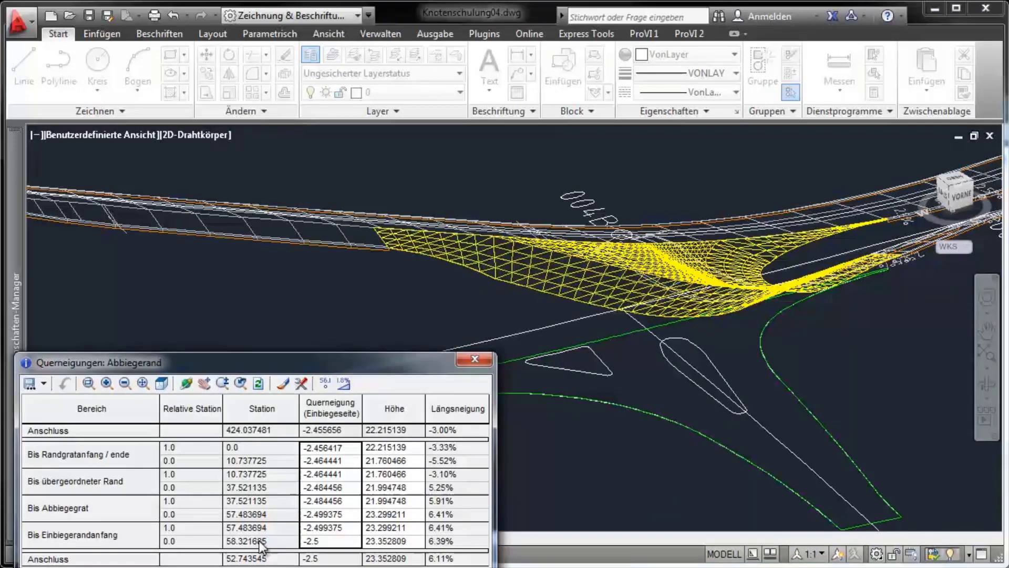
{"action": "left_click_drag", "start_coordinate": [332, 365], "coordinate": [332, 330]}
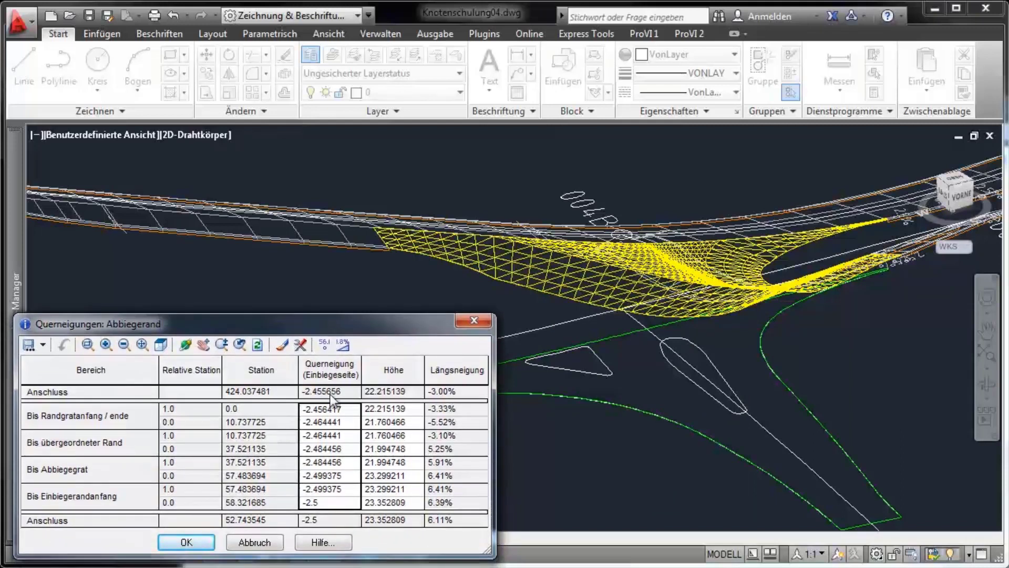
{"action": "left_click", "coordinate": [346, 424]}
{"action": "left_click", "coordinate": [345, 423]}
{"action": "type", "text": "-2.5"}
{"action": "key", "text": "Return"}
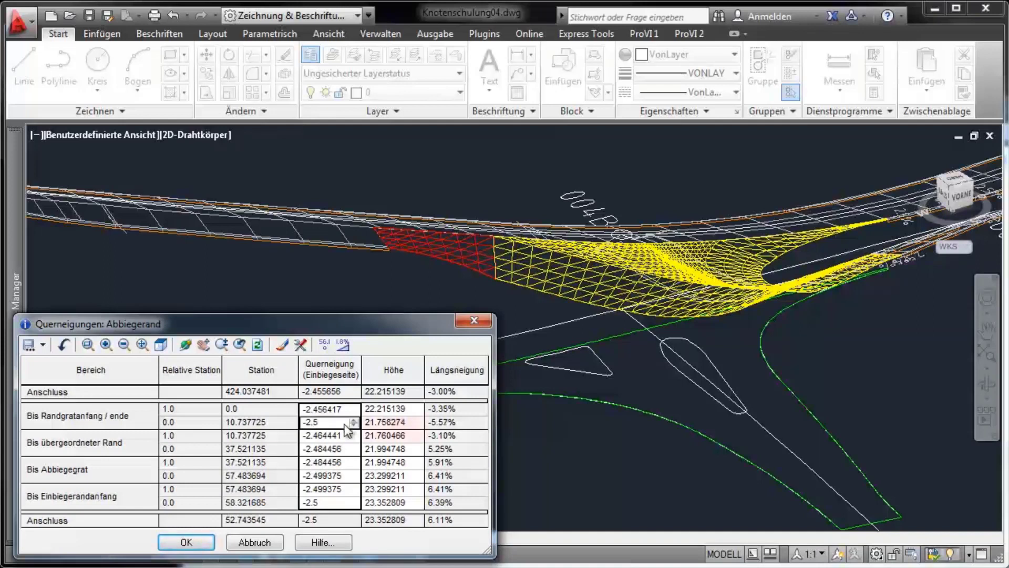
{"action": "left_click_drag", "start_coordinate": [342, 425], "coordinate": [338, 501]}
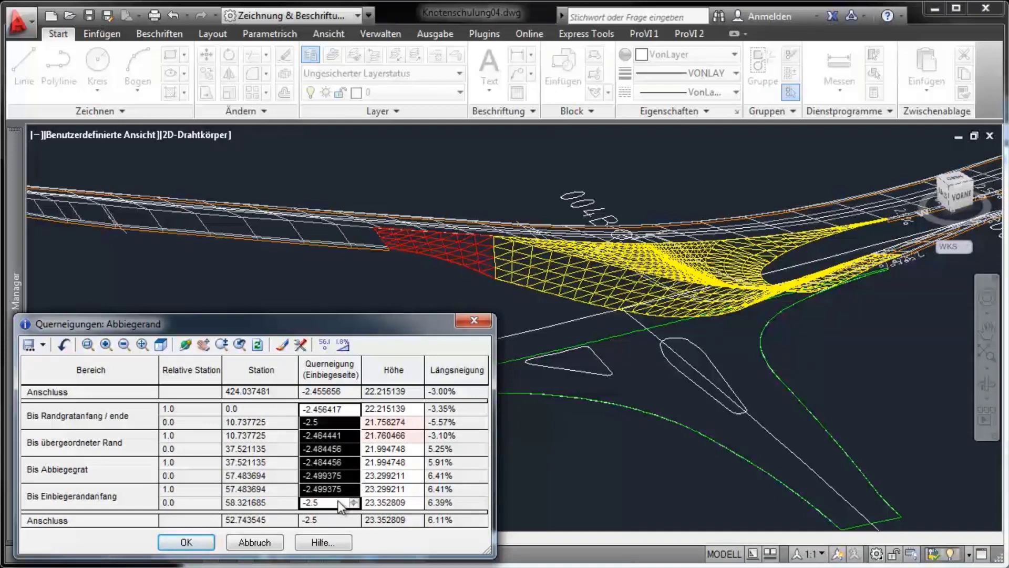
{"action": "right_click", "coordinate": [339, 500]}
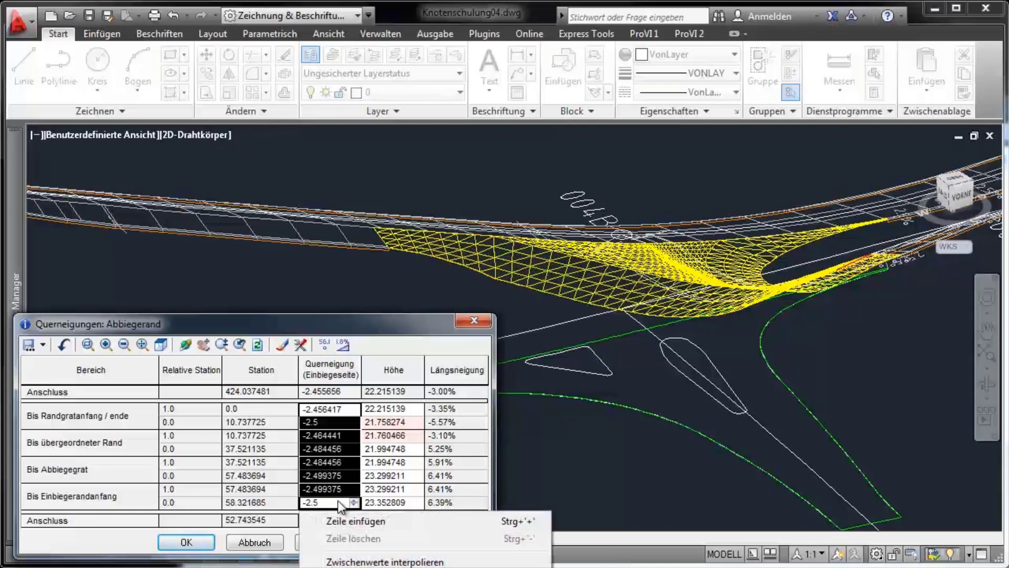
{"action": "left_click", "coordinate": [353, 561]}
{"action": "left_click", "coordinate": [194, 544]}
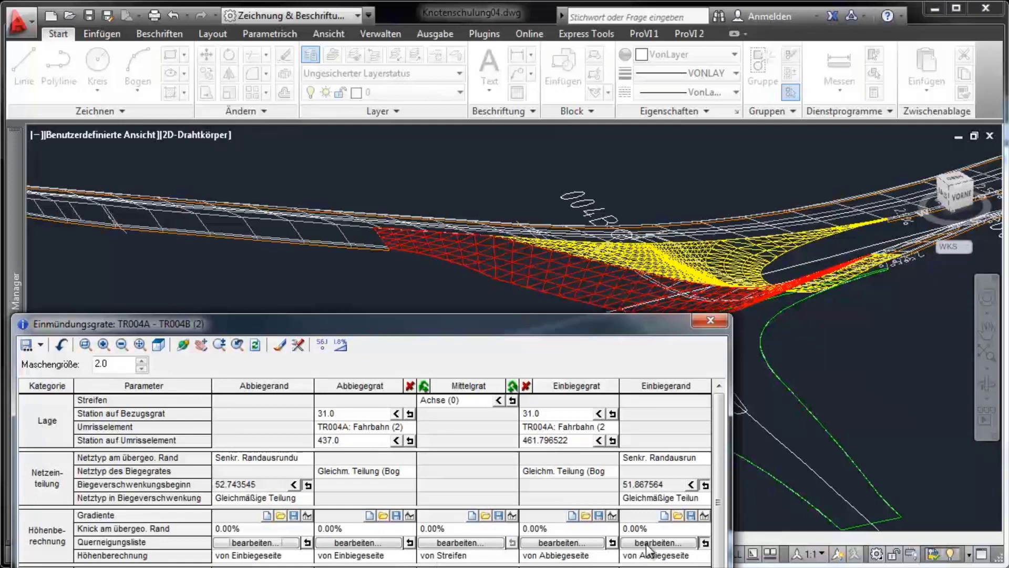
- Check the entering edge's -2.5 cross-slopes against the mesh and accept them
{"action": "left_click", "coordinate": [650, 544]}
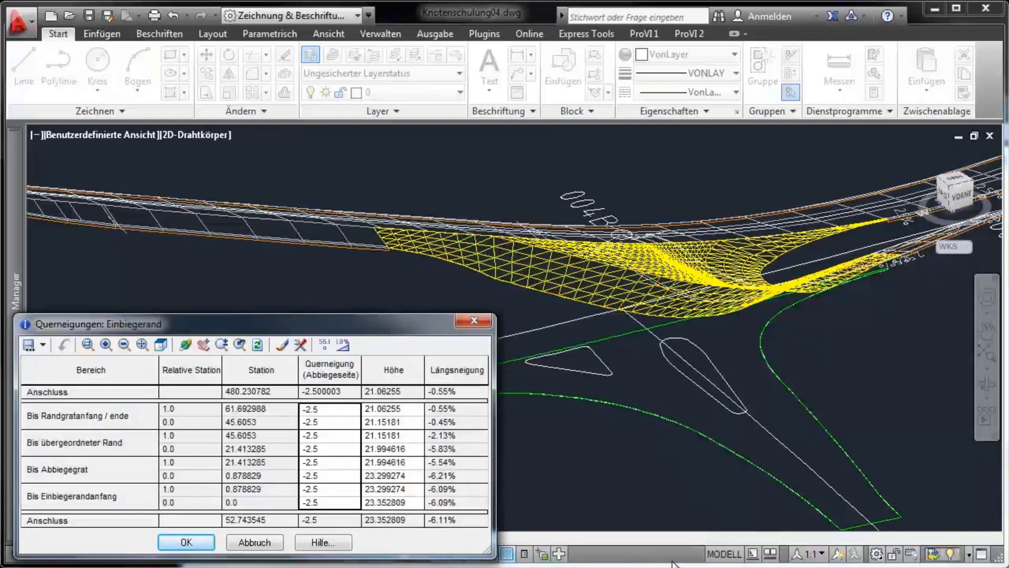
{"action": "left_click", "coordinate": [188, 342]}
{"action": "mouse_move", "coordinate": [804, 353]}
{"action": "left_mouse_down"}
{"action": "mouse_move", "coordinate": [632, 330]}
{"action": "mouse_move", "coordinate": [746, 368]}
{"action": "mouse_move", "coordinate": [660, 340]}
{"action": "mouse_move", "coordinate": [808, 364]}
{"action": "left_mouse_up"}
{"action": "right_click", "coordinate": [808, 364]}
{"action": "left_click", "coordinate": [840, 371]}
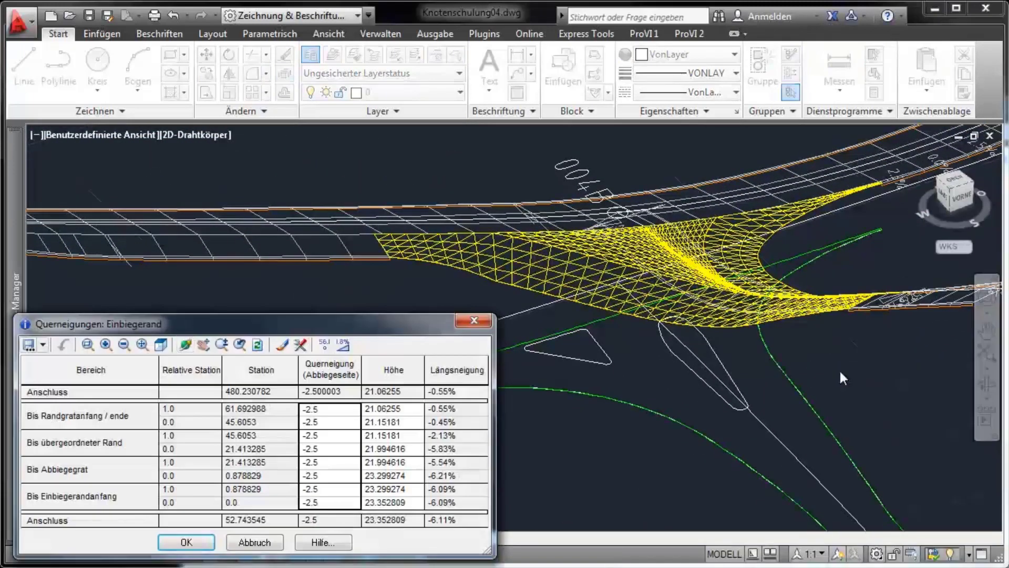
{"action": "left_click", "coordinate": [203, 541]}
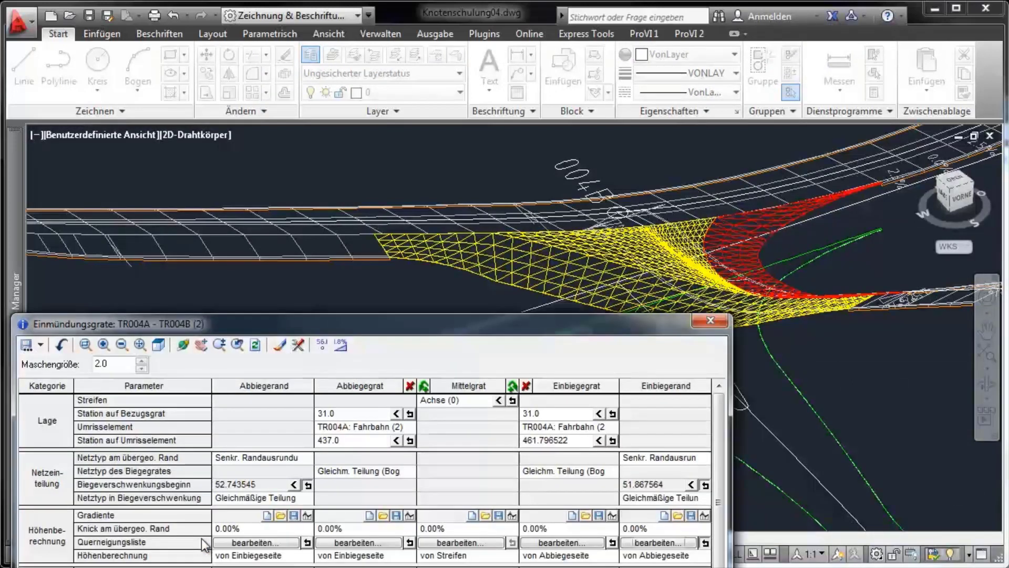
- Reduce the junction mesh size from 2.0 to 1.0 and view it from the top
{"action": "double_click", "coordinate": [110, 364]}
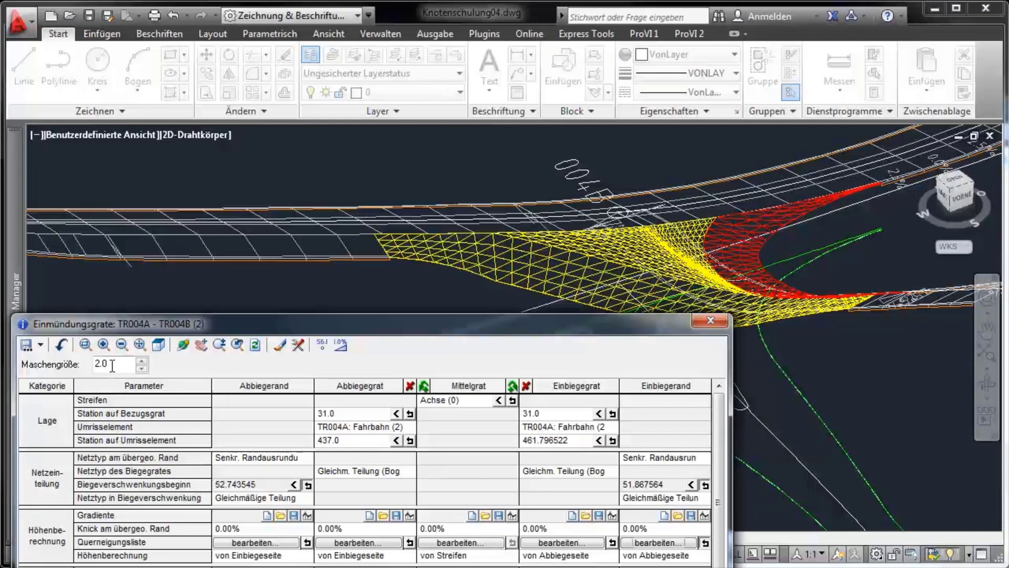
{"action": "type", "text": "1.0"}
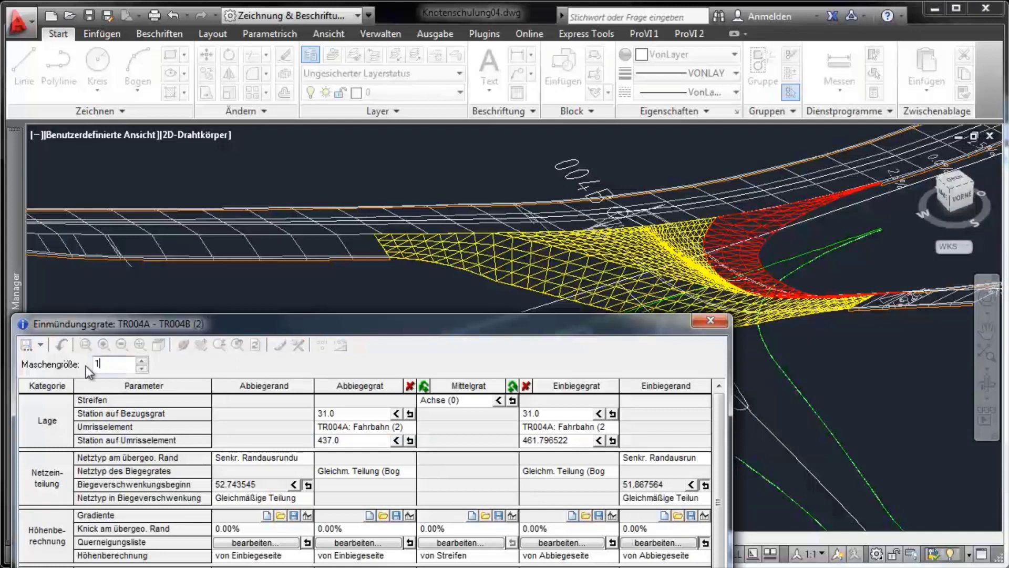
{"action": "key", "text": "Return"}
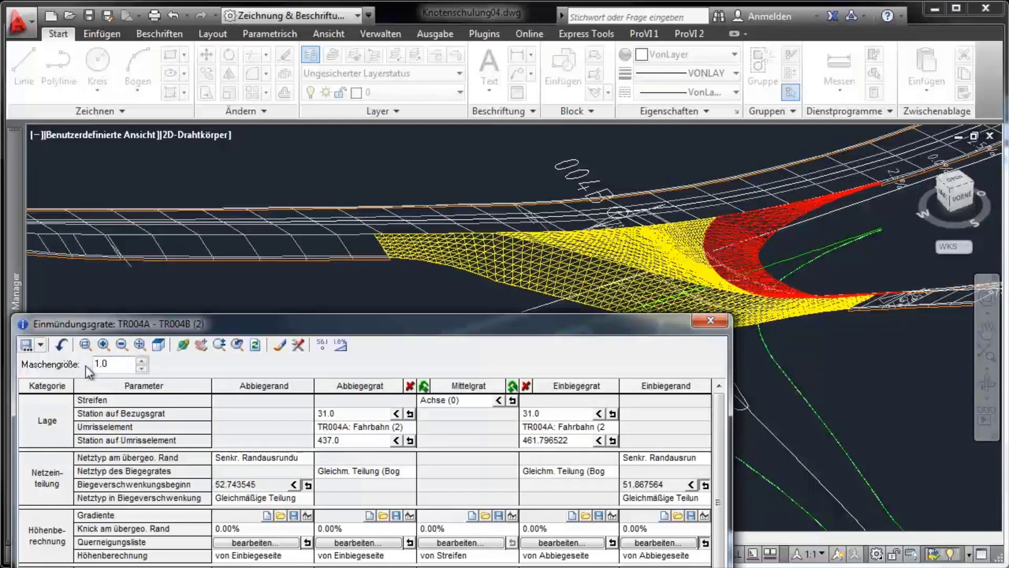
{"action": "left_click", "coordinate": [161, 350]}
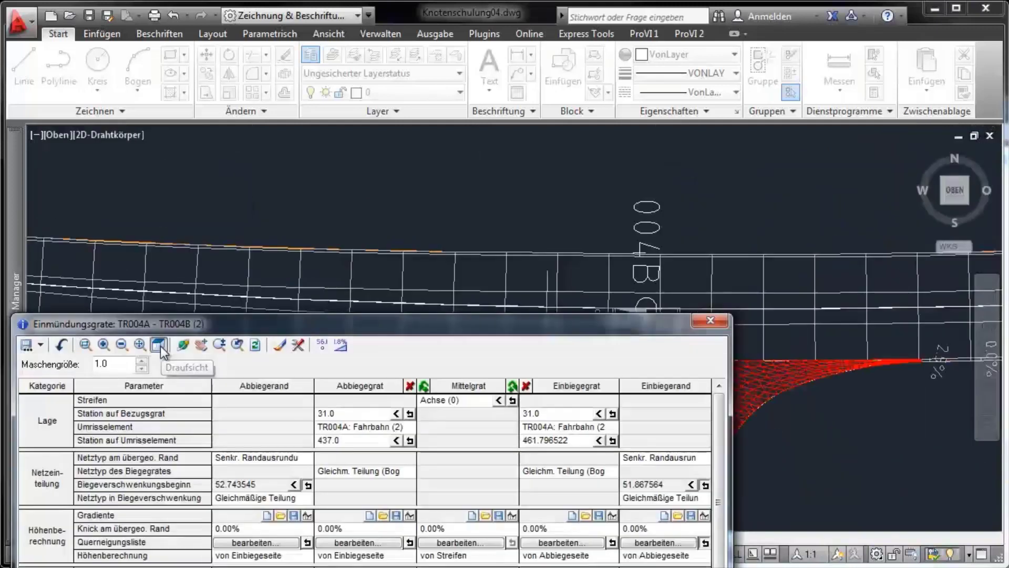
{"action": "left_click", "coordinate": [199, 347]}
{"action": "mouse_move", "coordinate": [495, 443]}
{"action": "left_mouse_down"}
{"action": "mouse_move", "coordinate": [635, 227]}
{"action": "mouse_move", "coordinate": [653, 225]}
{"action": "left_mouse_up"}
{"action": "scroll", "coordinate": [635, 225], "scroll_direction": "down", "scroll_amount": 2}
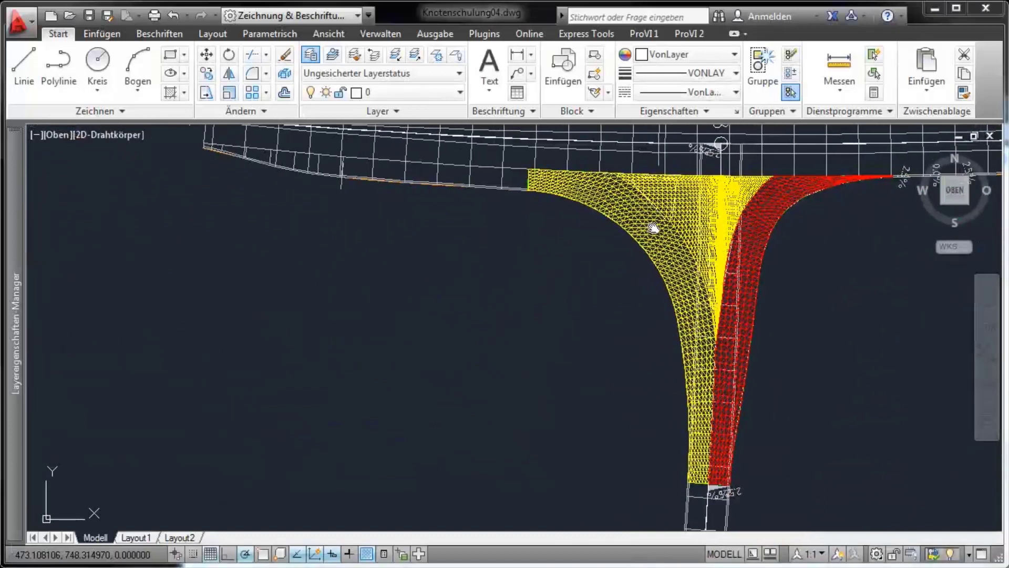
{"action": "right_click", "coordinate": [657, 226]}
{"action": "left_click", "coordinate": [683, 237]}
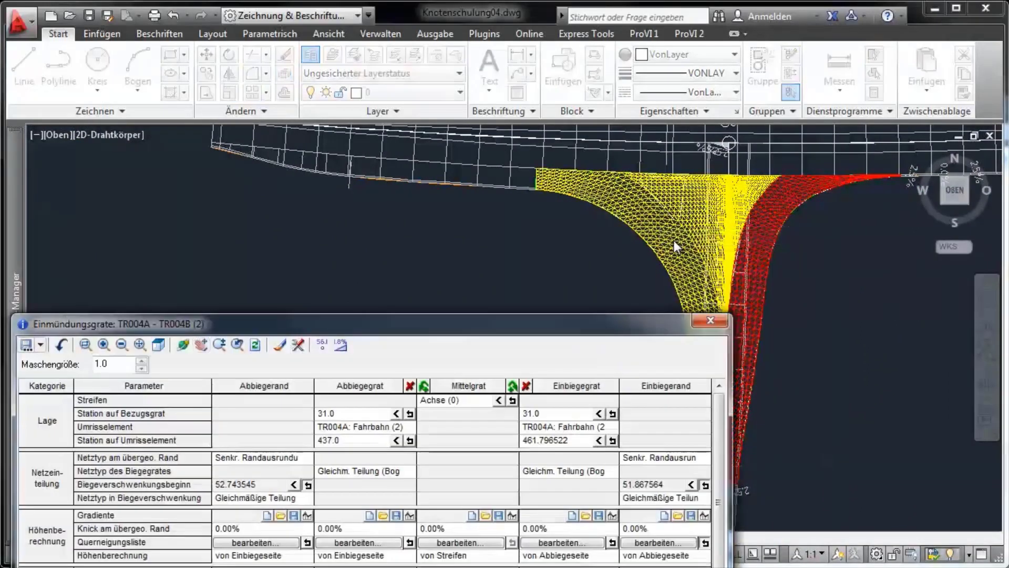
- In the drawing styles, hide the 3D-editor sub-meshes and enable contour lines (Höhenlinien)
{"action": "left_click", "coordinate": [278, 349]}
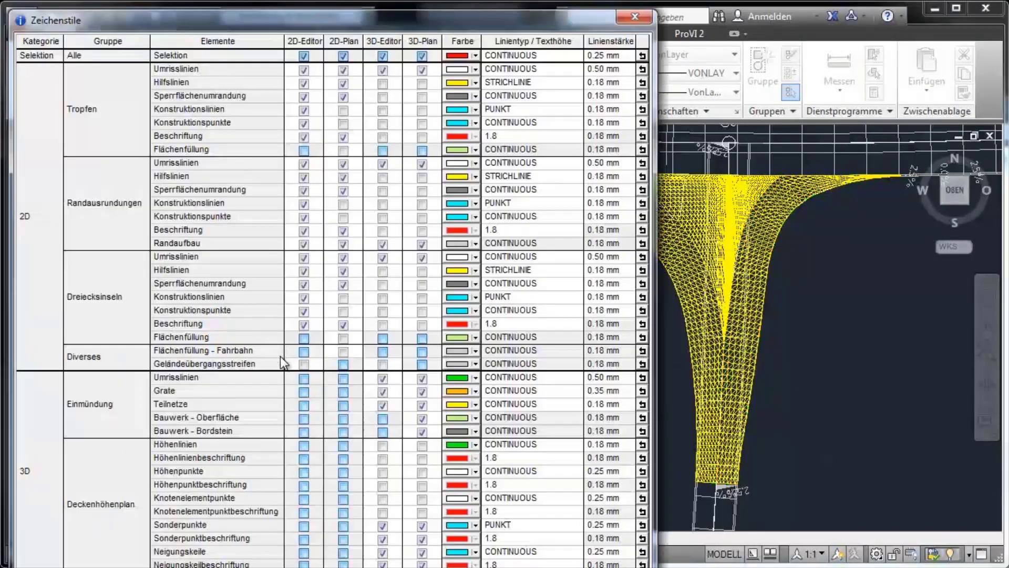
{"action": "left_click", "coordinate": [383, 405]}
{"action": "left_click", "coordinate": [382, 445]}
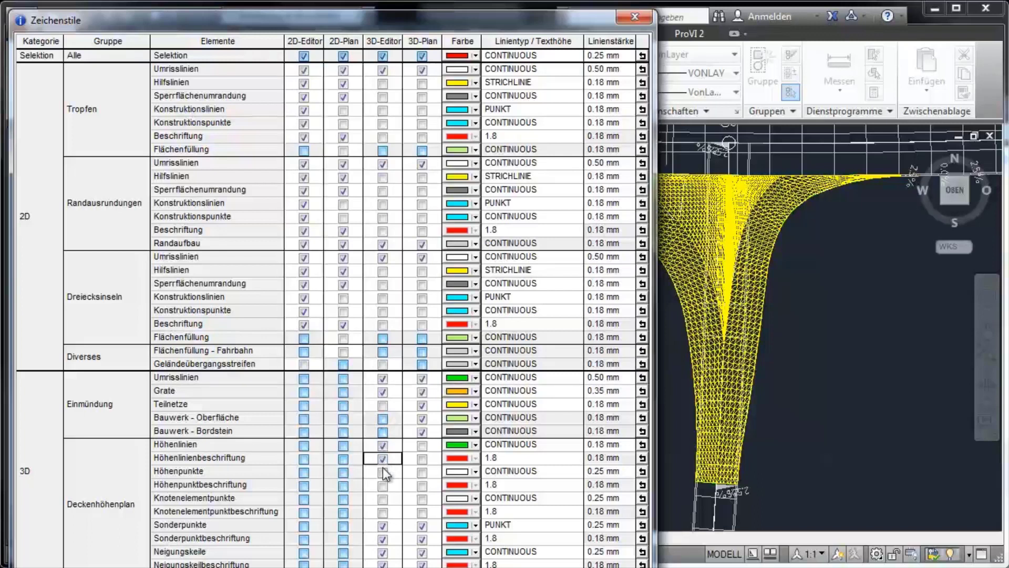
{"action": "key", "text": "Return"}
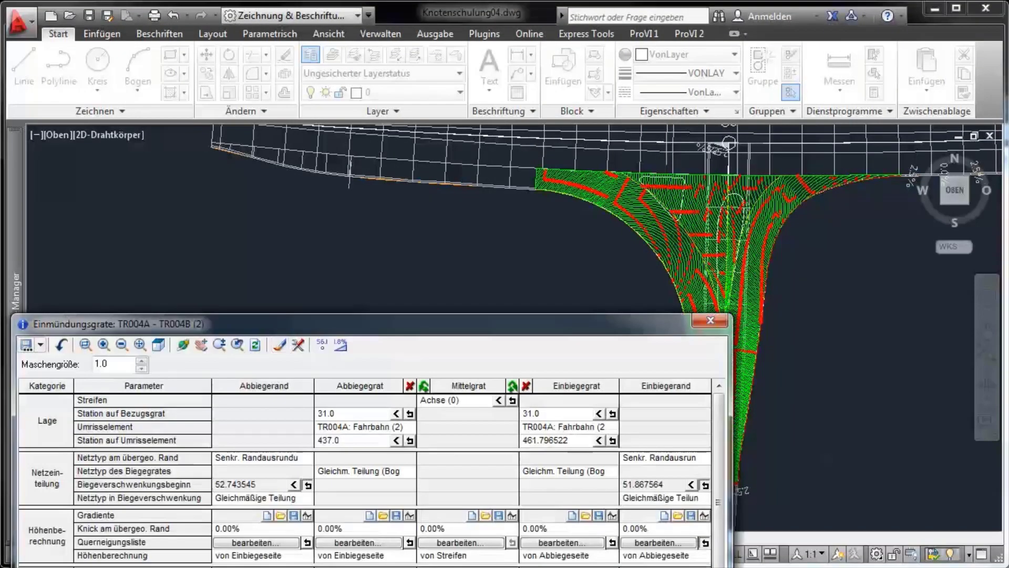
- Zoom and pan the plan to inspect the contour lines and height labels
{"action": "left_click", "coordinate": [202, 348]}
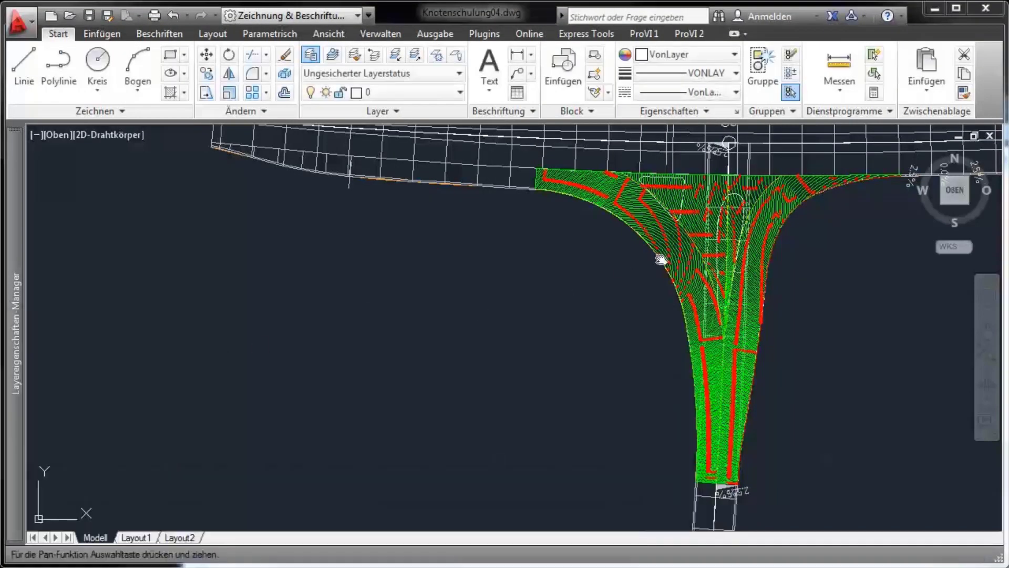
{"action": "scroll", "coordinate": [693, 250], "scroll_direction": "up", "scroll_amount": 2}
{"action": "scroll", "coordinate": [693, 248], "scroll_direction": "up", "scroll_amount": 4}
{"action": "scroll", "coordinate": [724, 251], "scroll_direction": "up", "scroll_amount": 1}
{"action": "scroll", "coordinate": [715, 247], "scroll_direction": "up", "scroll_amount": 1}
{"action": "scroll", "coordinate": [701, 237], "scroll_direction": "up", "scroll_amount": 1}
{"action": "scroll", "coordinate": [696, 252], "scroll_direction": "up", "scroll_amount": 1}
{"action": "middle_click_drag", "start_coordinate": [694, 270], "coordinate": [731, 341]}
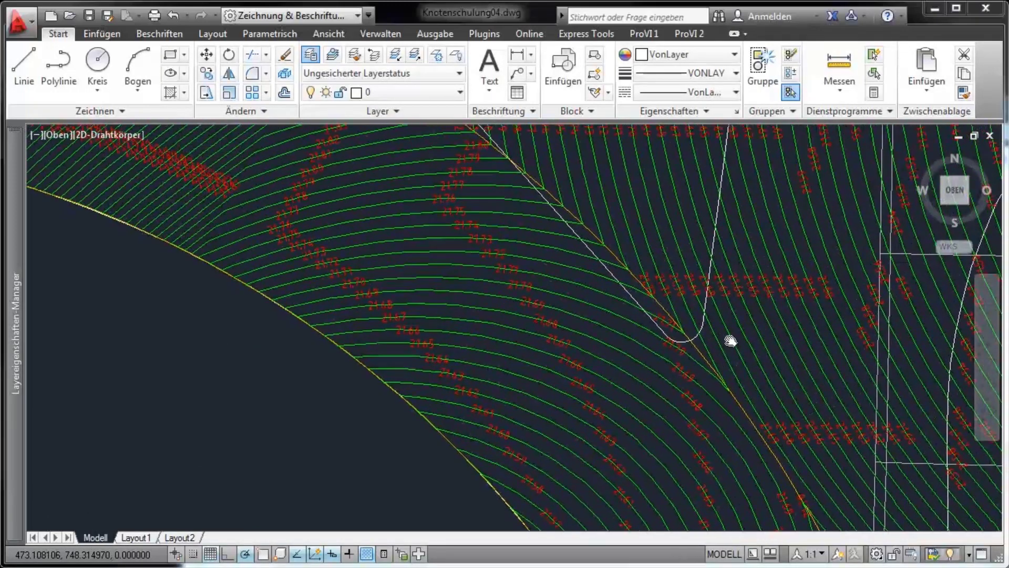
{"action": "scroll", "coordinate": [731, 341], "scroll_direction": "down", "scroll_amount": 5}
{"action": "right_click", "coordinate": [705, 298]}
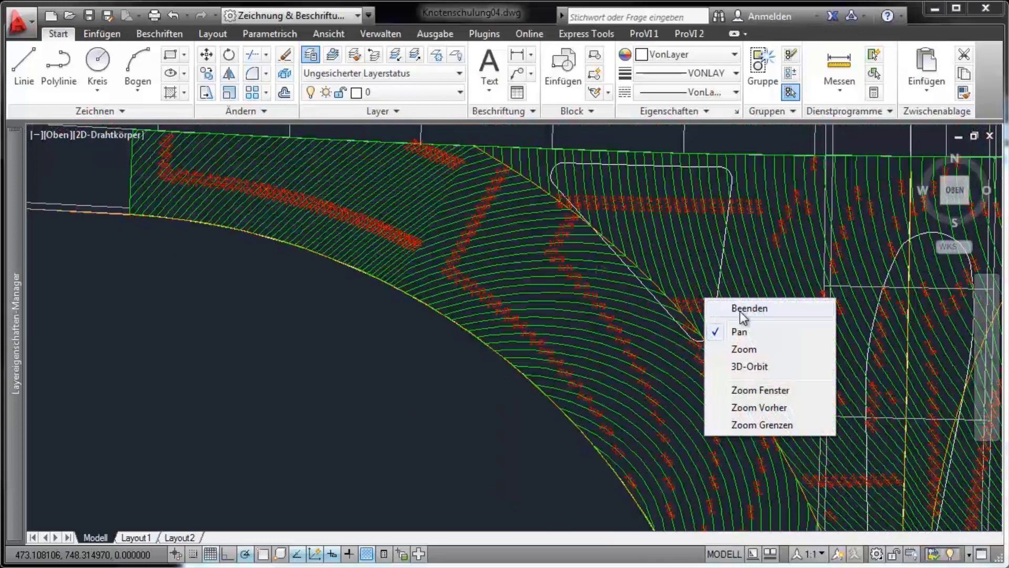
{"action": "left_click", "coordinate": [739, 308]}
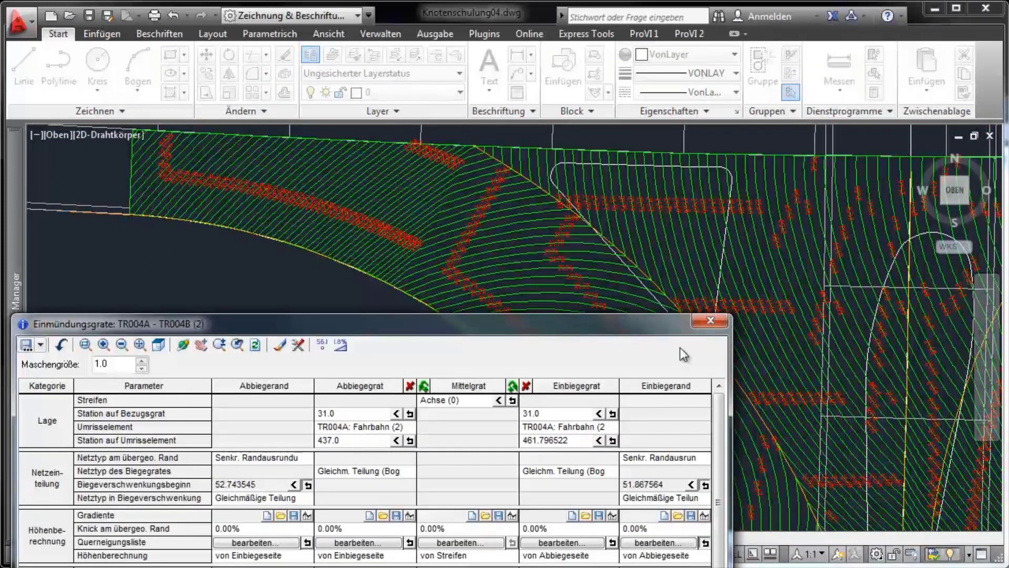
- Change the contour line interval (Linienintervall) from 0.01 to 0.02
{"action": "left_click", "coordinate": [298, 345]}
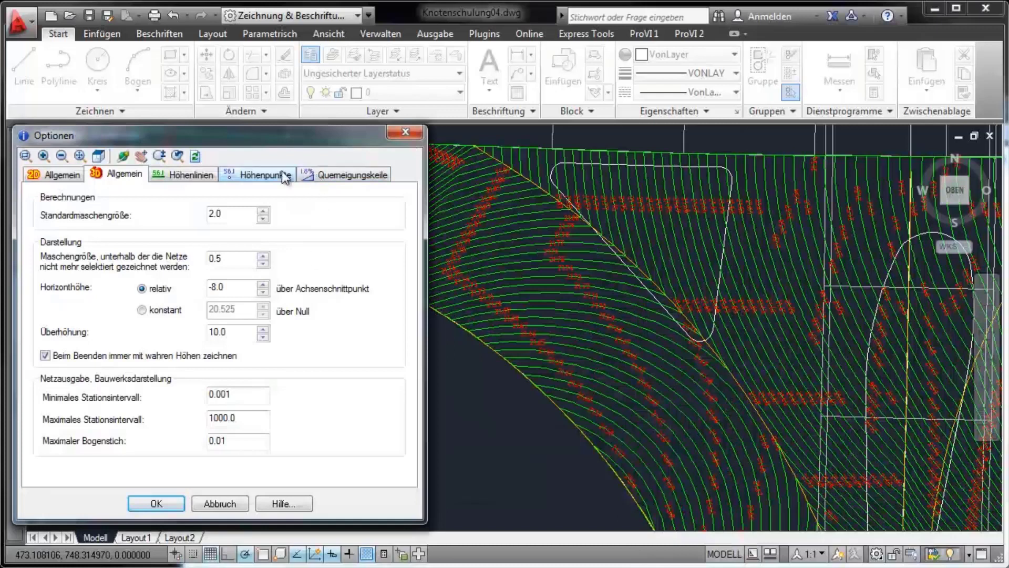
{"action": "left_click", "coordinate": [199, 175]}
{"action": "left_click_drag", "start_coordinate": [353, 214], "coordinate": [327, 218]}
{"action": "type", "text": "0.02"}
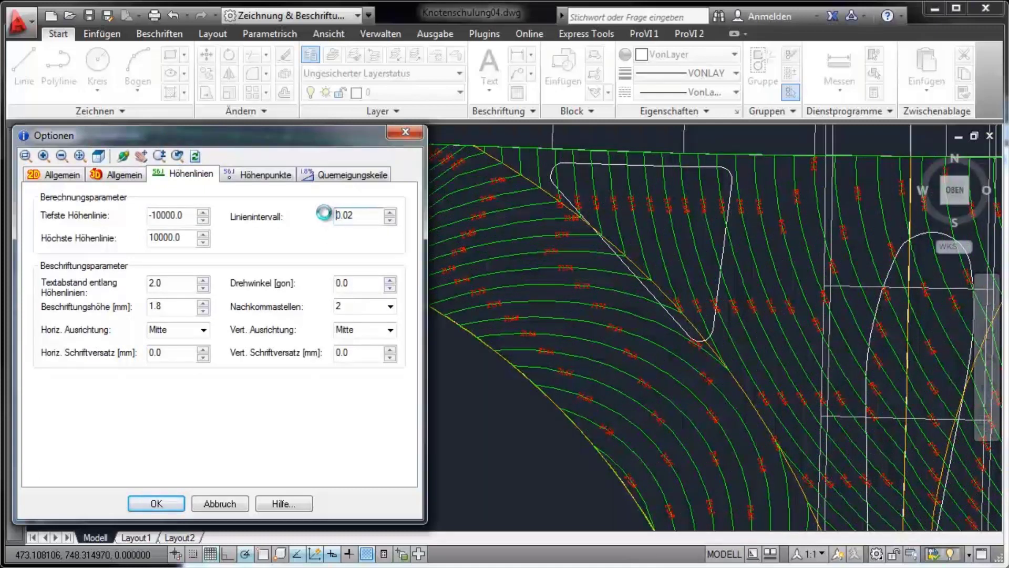
{"action": "left_click", "coordinate": [179, 499]}
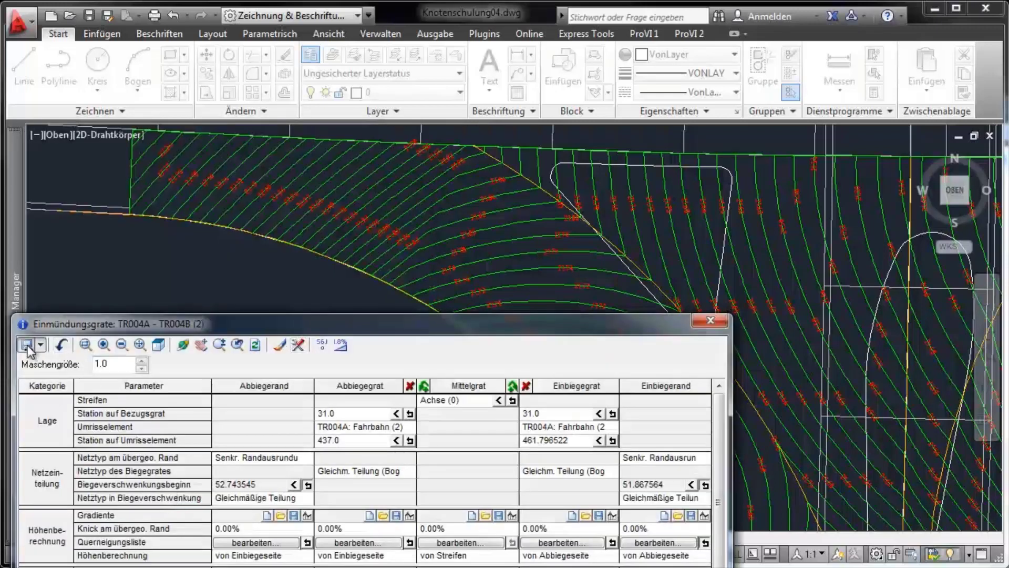
- Save the junction as K004A_01, overwriting the existing file
{"action": "left_click", "coordinate": [26, 346]}
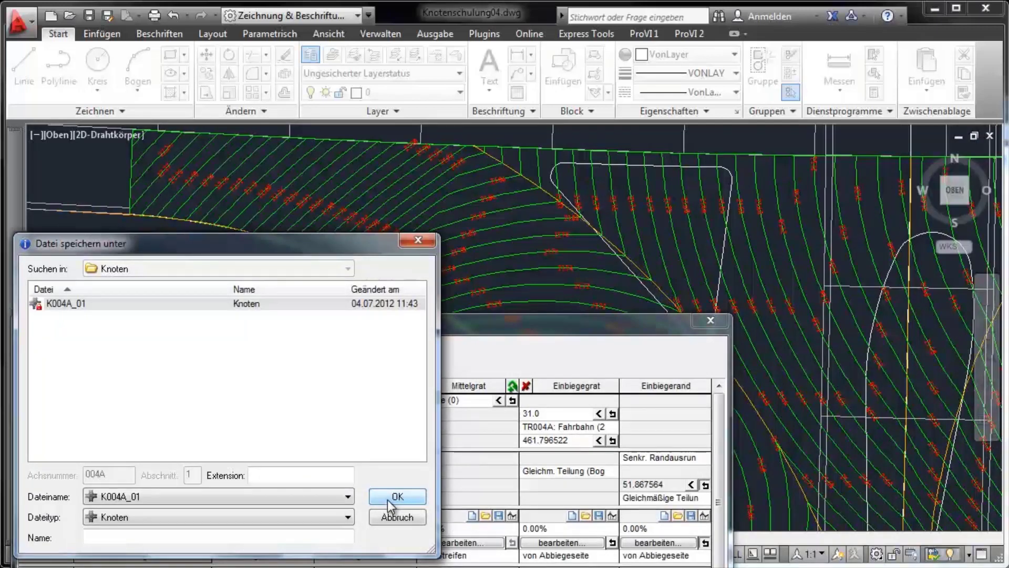
{"action": "left_click", "coordinate": [388, 500]}
{"action": "left_click", "coordinate": [155, 410]}
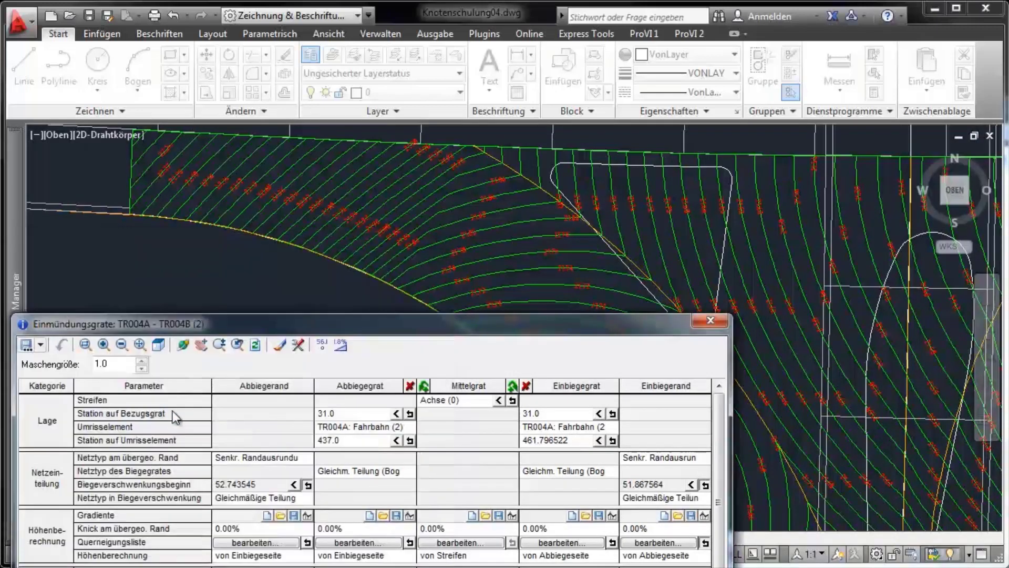
{"action": "left_click_drag", "start_coordinate": [336, 316], "coordinate": [333, 223]}
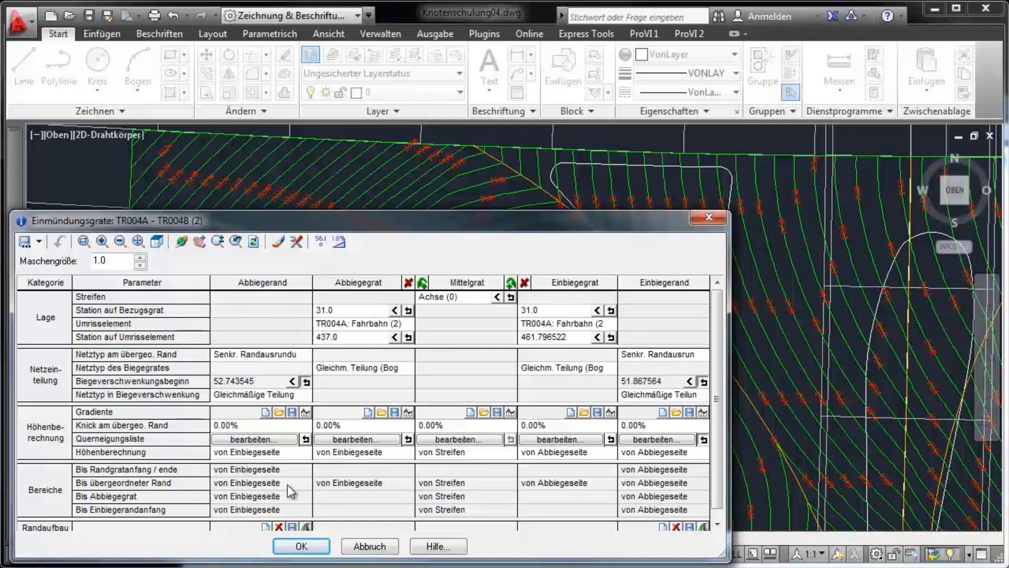
- In the drawing styles, hide contour lines and their labels and show sub-meshes in the 3D editor
{"action": "left_click", "coordinate": [277, 241]}
{"action": "left_click", "coordinate": [382, 445]}
{"action": "left_click", "coordinate": [383, 459]}
{"action": "left_click", "coordinate": [383, 404]}
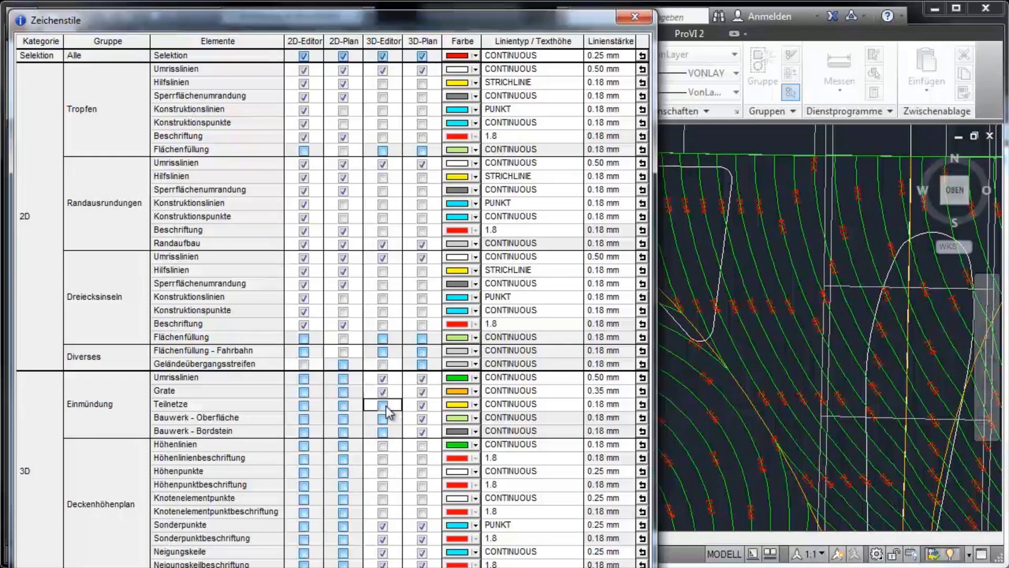
{"action": "key", "text": "Return"}
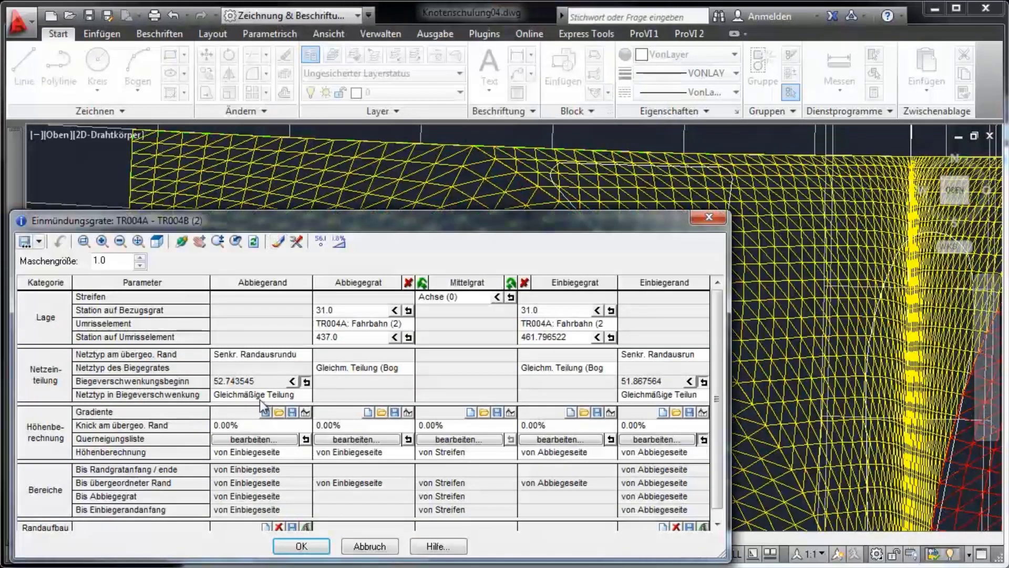
- Orbit the view into a tilted 3D perspective of the junction
{"action": "left_click", "coordinate": [182, 241]}
{"action": "mouse_move", "coordinate": [641, 440]}
{"action": "left_mouse_down"}
{"action": "mouse_move", "coordinate": [672, 344]}
{"action": "mouse_move", "coordinate": [658, 342]}
{"action": "mouse_move", "coordinate": [678, 353]}
{"action": "mouse_move", "coordinate": [663, 352]}
{"action": "left_mouse_up"}
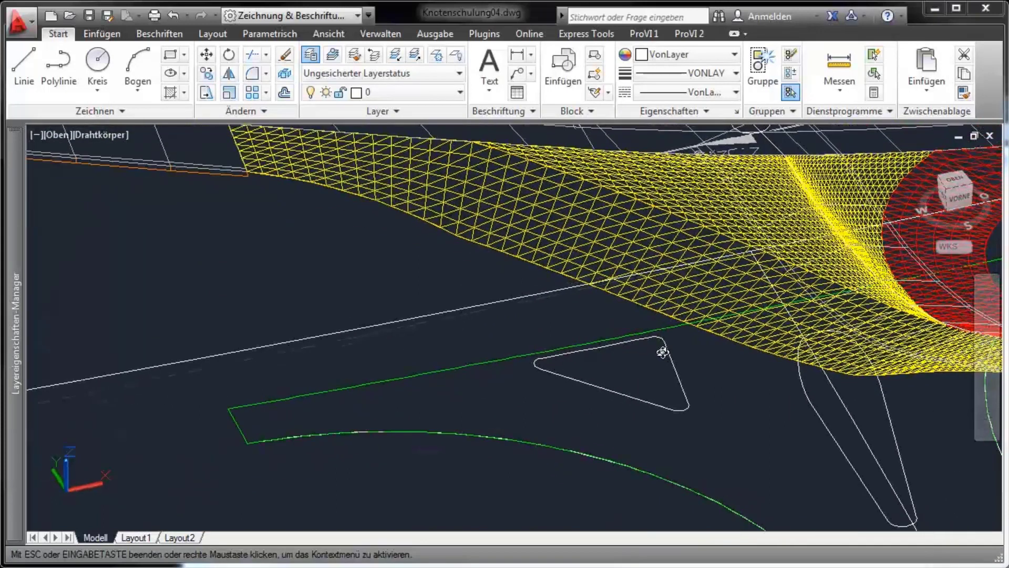
{"action": "right_click", "coordinate": [662, 352]}
- Set the Abbiegerand height calculation to '- bereichsweise -' and move the dialog down to view the mesh
{"action": "left_click", "coordinate": [695, 365]}
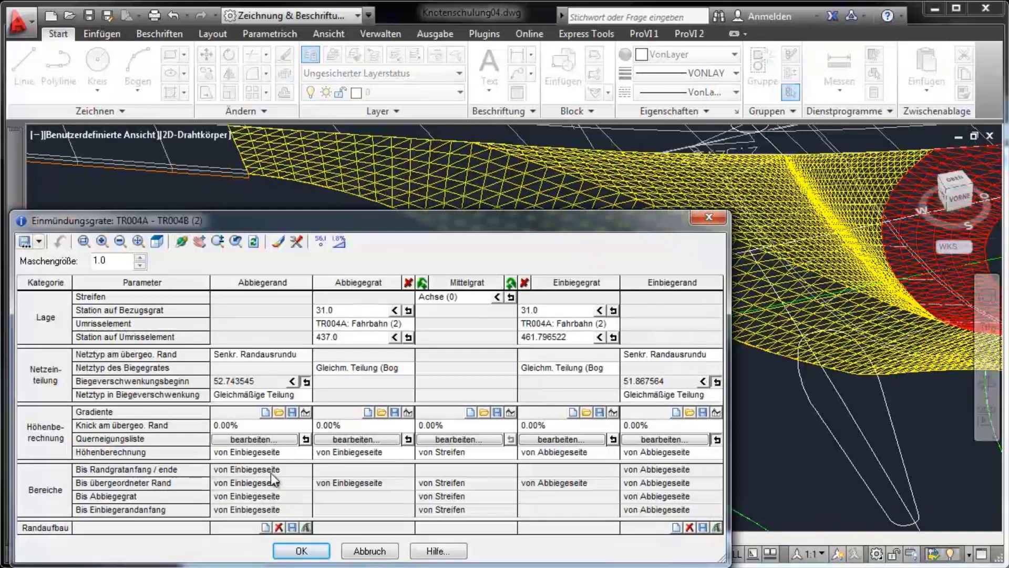
{"action": "left_click", "coordinate": [305, 453]}
{"action": "left_click", "coordinate": [257, 466]}
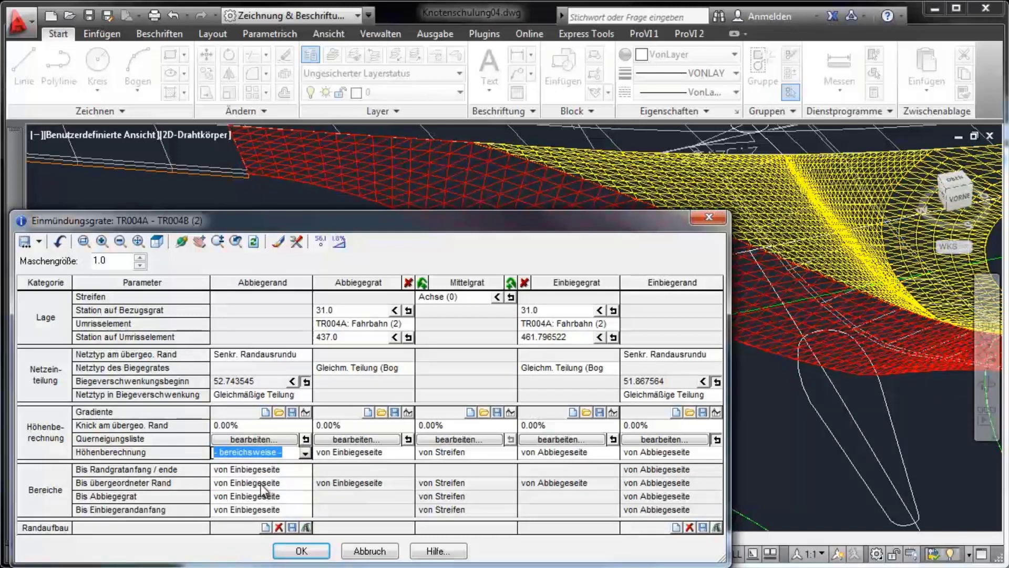
{"action": "left_click", "coordinate": [261, 484]}
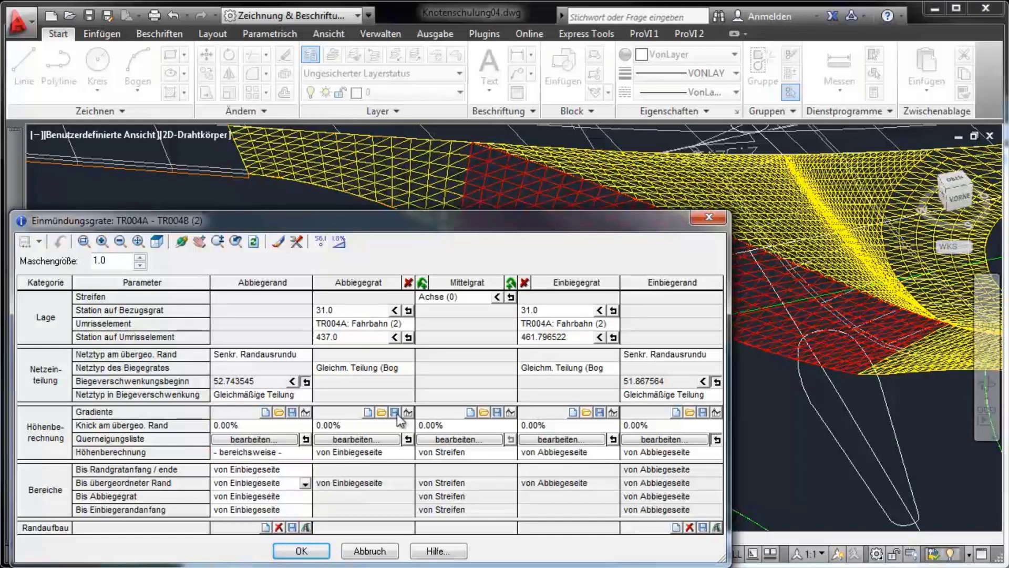
{"action": "left_click_drag", "start_coordinate": [421, 226], "coordinate": [416, 346]}
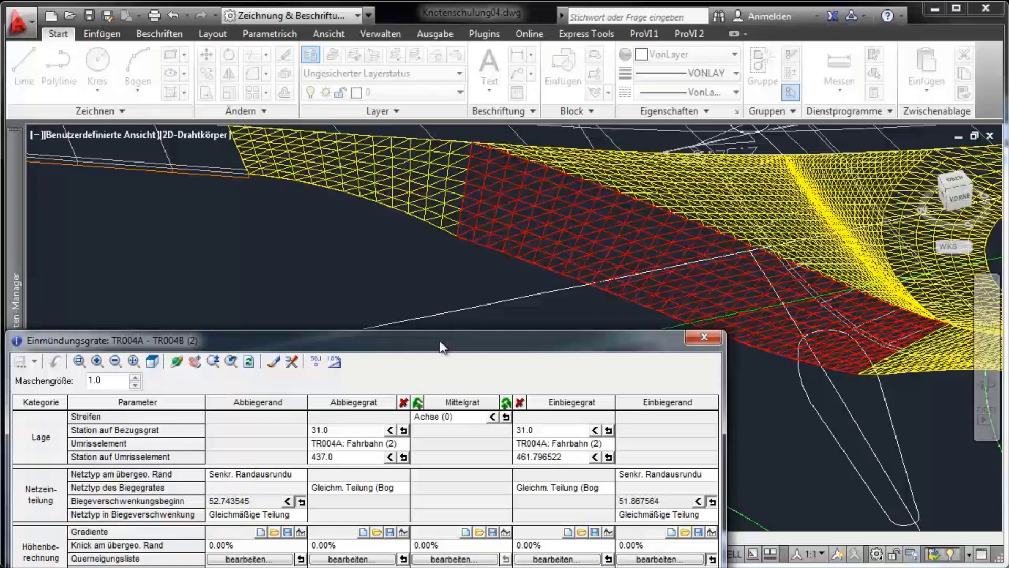
- Set the Abbiegerand's Bis übergeordneter Rand to 'von Gradiente' and check the mesh below the dialog
{"action": "left_click_drag", "start_coordinate": [439, 347], "coordinate": [443, 247]}
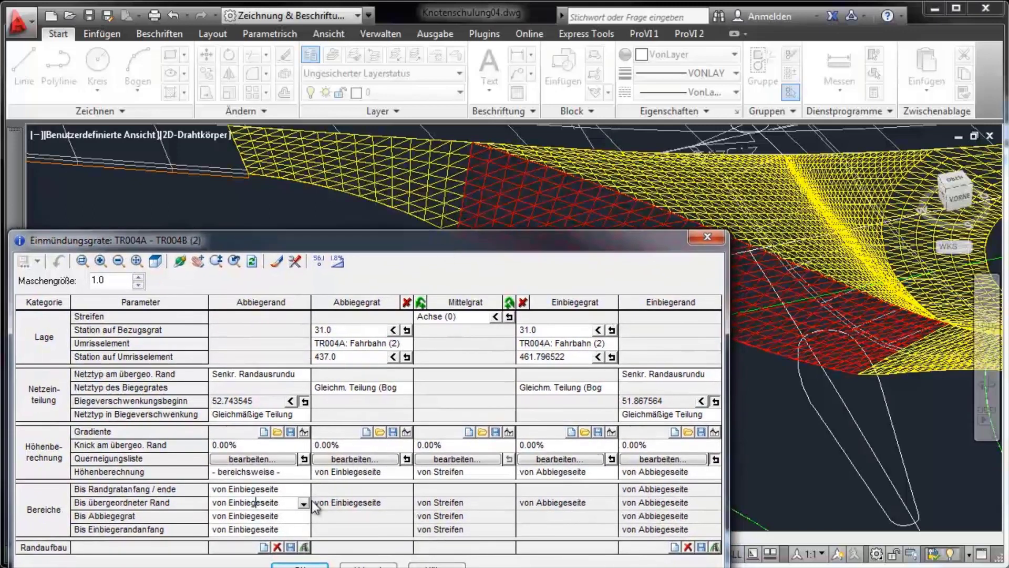
{"action": "left_click", "coordinate": [304, 503]}
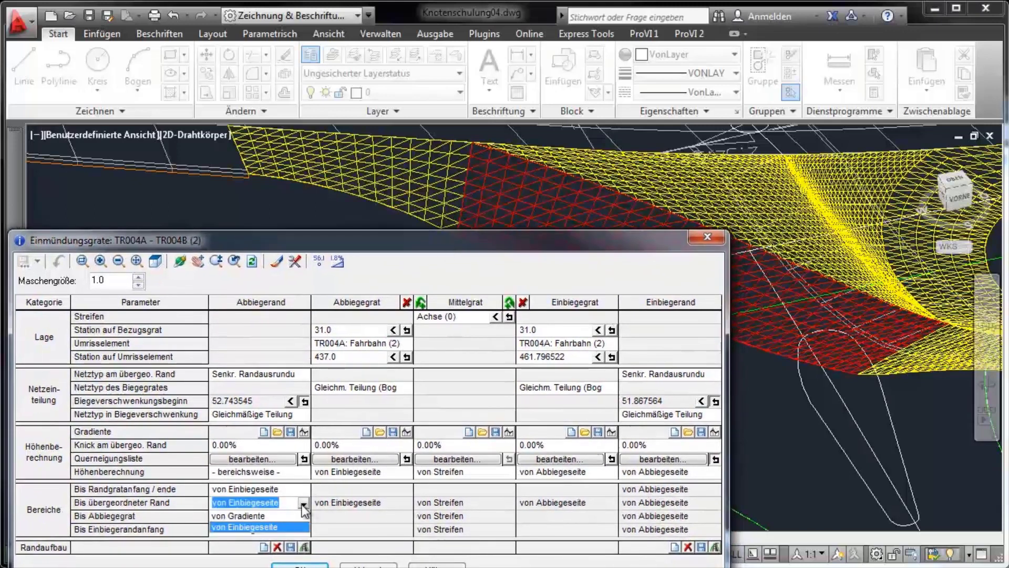
{"action": "left_click", "coordinate": [261, 518]}
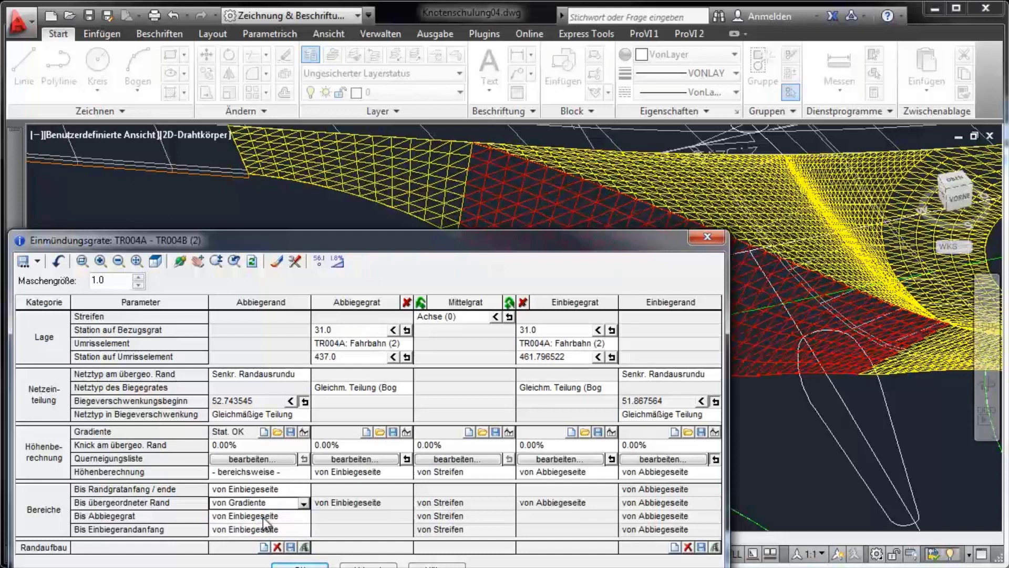
{"action": "left_click_drag", "start_coordinate": [413, 244], "coordinate": [406, 375]}
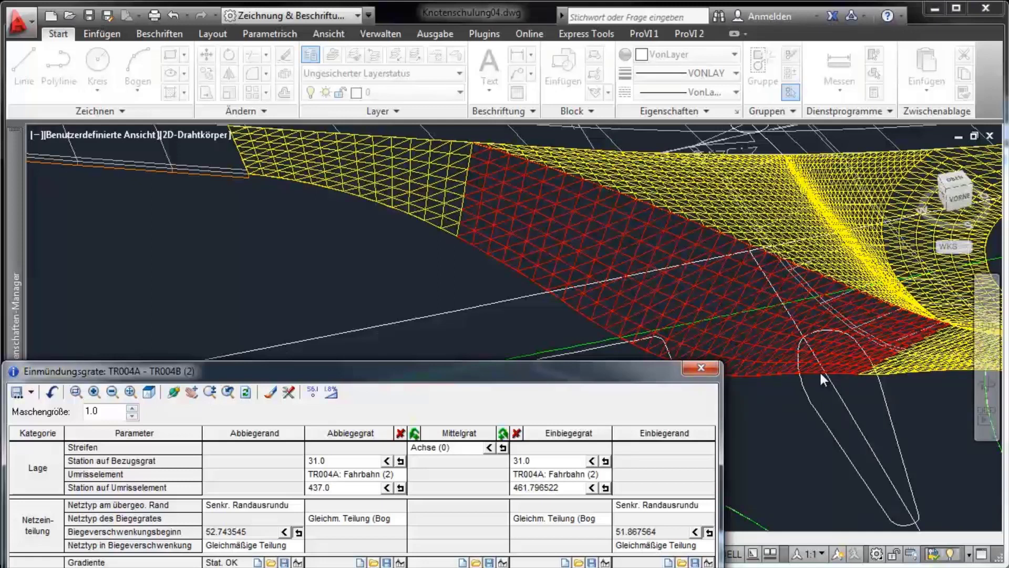
{"action": "left_click_drag", "start_coordinate": [620, 376], "coordinate": [631, 303]}
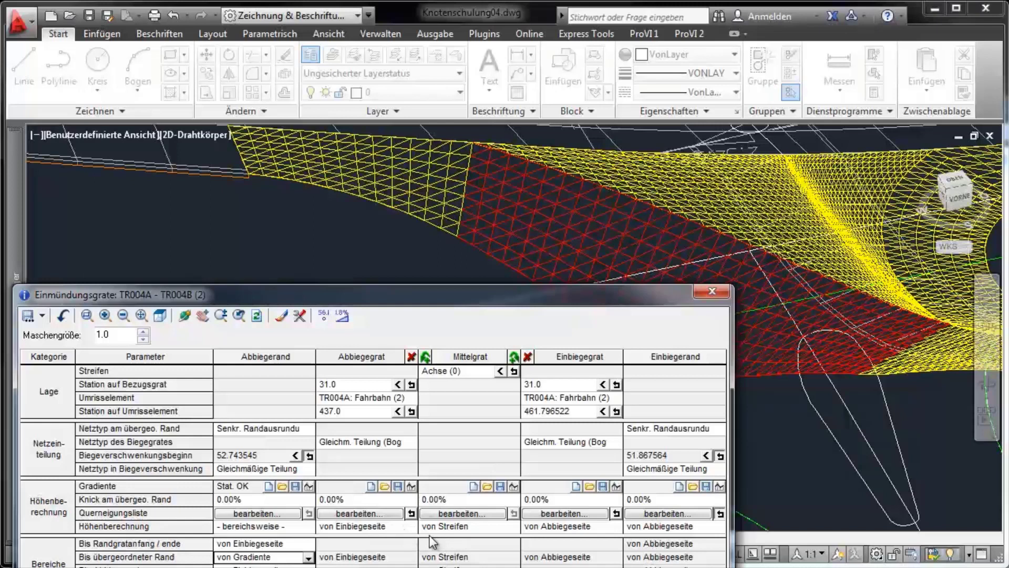
- Set the Abbiegegrat height calculation to 'von Abbiegeseite' and reset its cross-slope list
{"action": "left_click", "coordinate": [392, 558]}
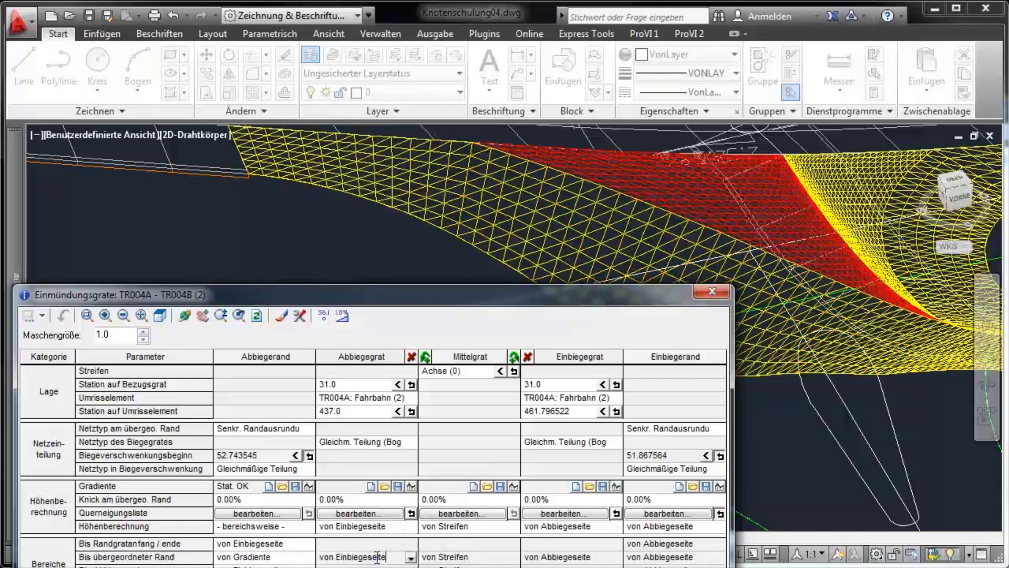
{"action": "left_click", "coordinate": [411, 526]}
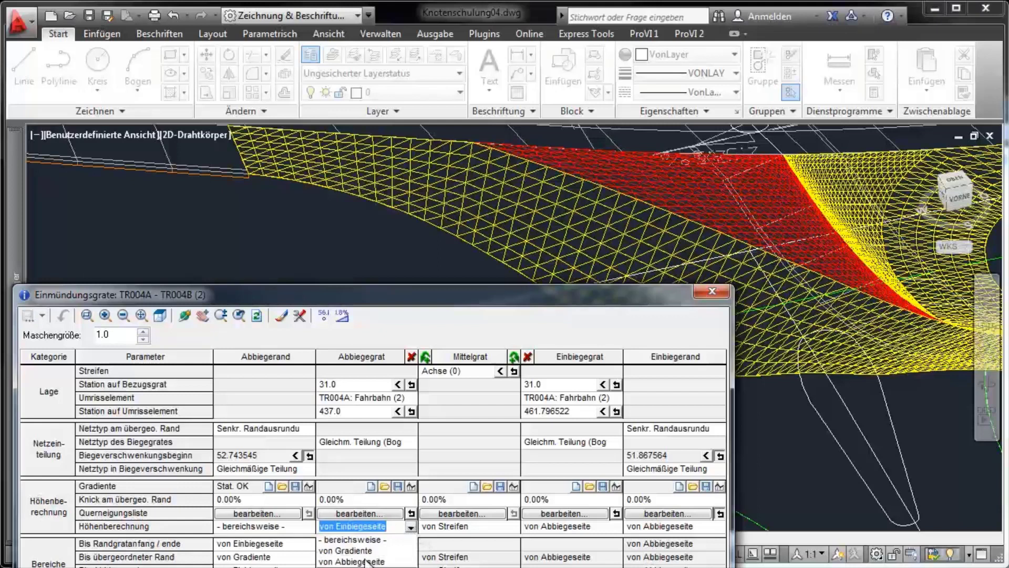
{"action": "left_click", "coordinate": [366, 562]}
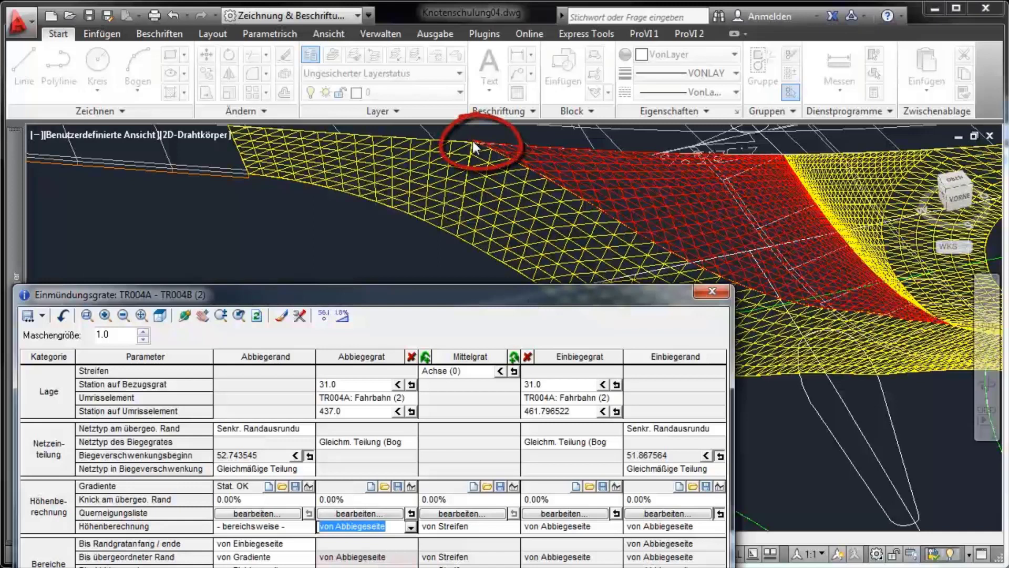
{"action": "left_click", "coordinate": [412, 513]}
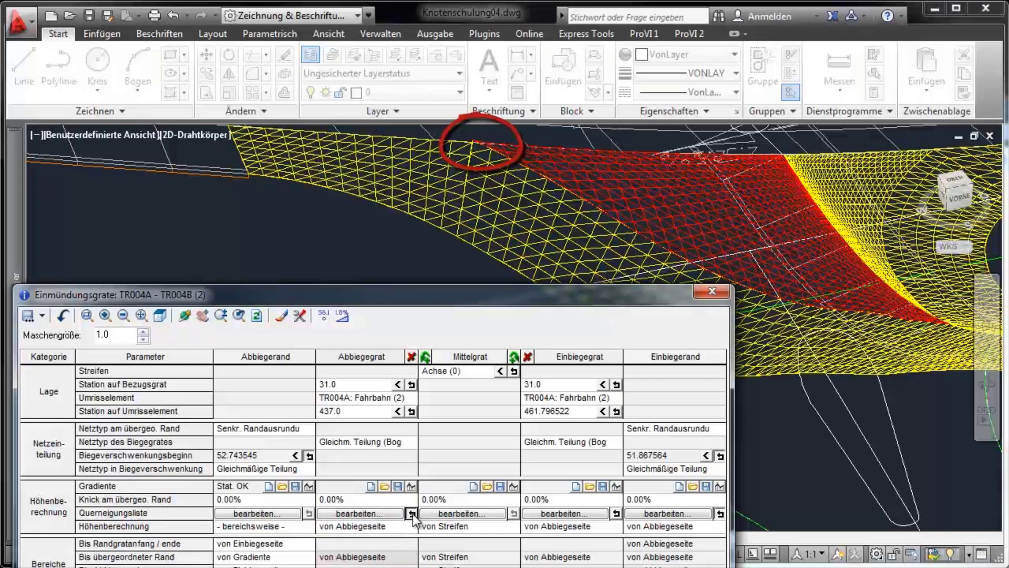
- Review the Abbiegegrat cross-slope list without changes, then select the Abbiegerand's Gradiente setting
{"action": "left_click", "coordinate": [382, 512]}
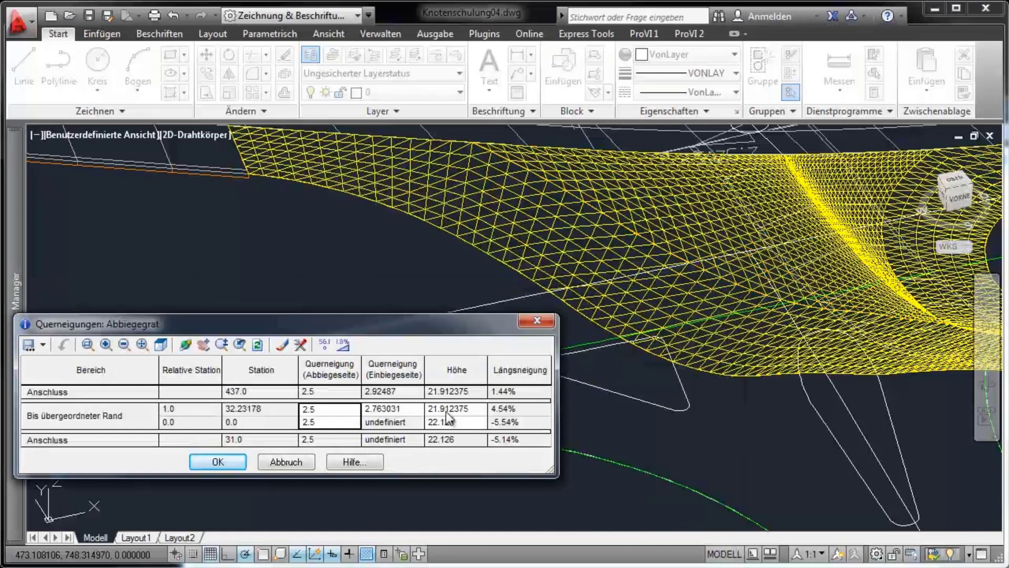
{"action": "left_click", "coordinate": [291, 465]}
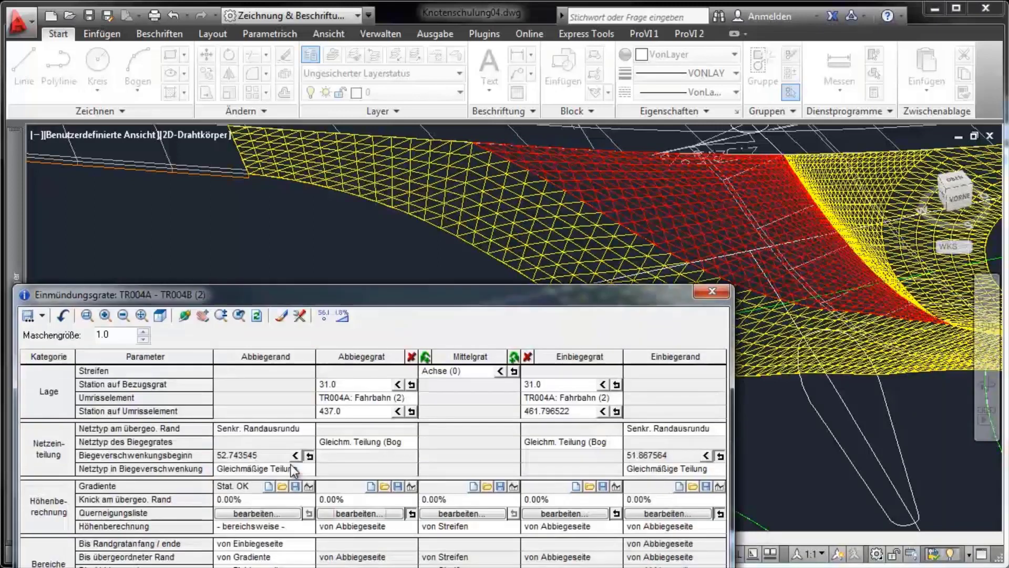
{"action": "left_click", "coordinate": [292, 557]}
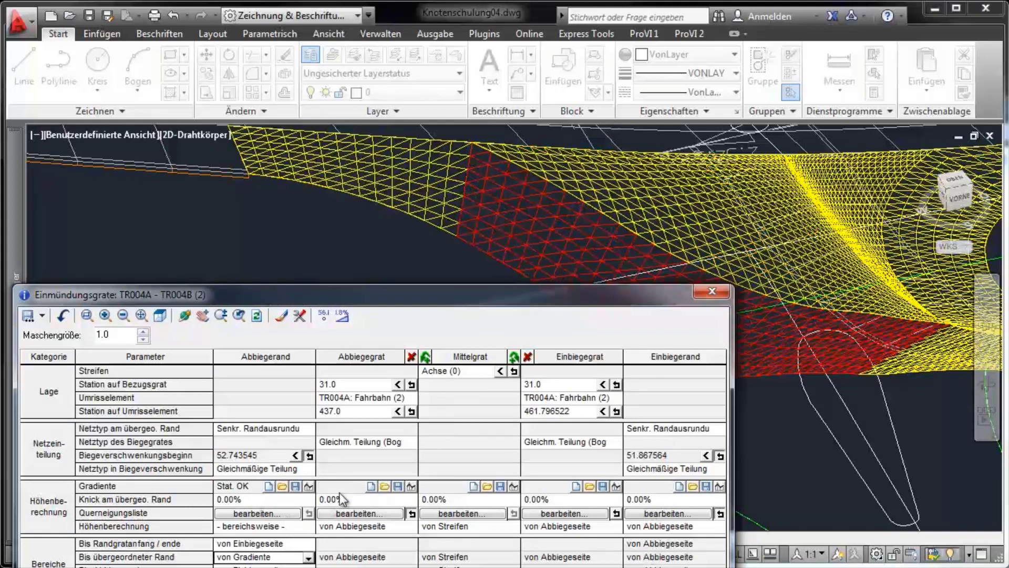
- Place the Abbiegerand height profile in the drawing and pan it into view
{"action": "left_click", "coordinate": [308, 487]}
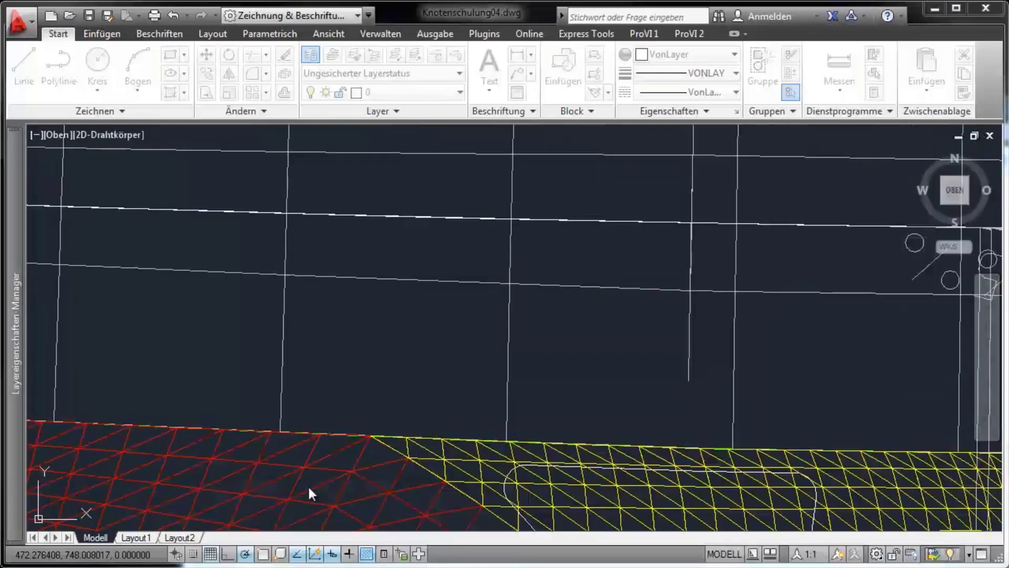
{"action": "scroll", "coordinate": [255, 443], "scroll_direction": "down", "scroll_amount": 5}
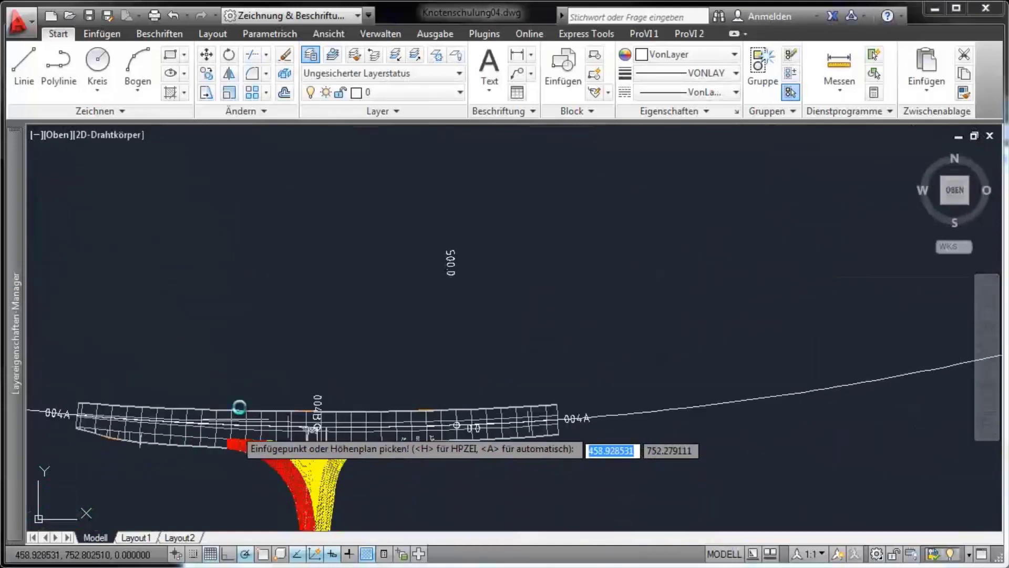
{"action": "left_click", "coordinate": [128, 328]}
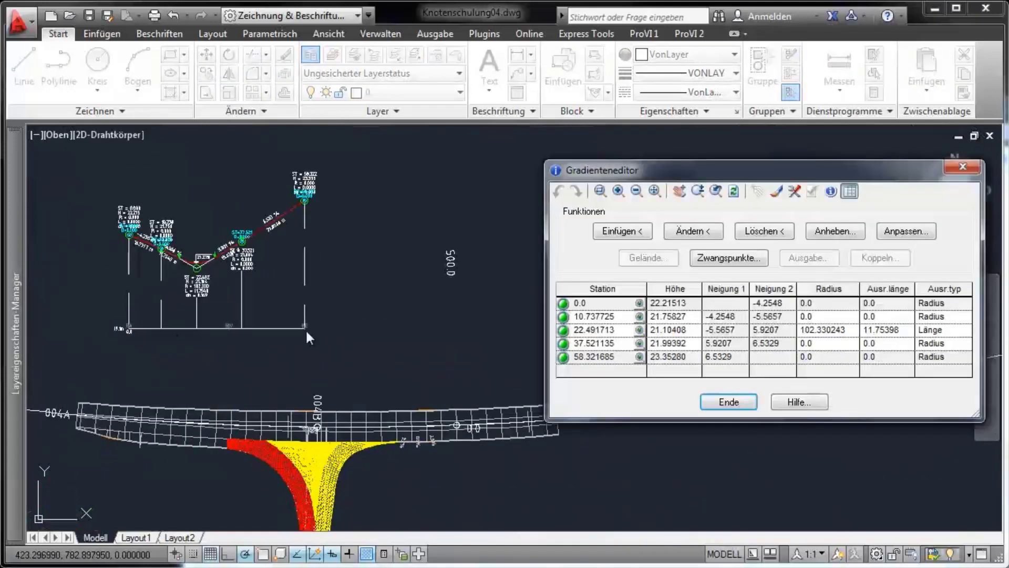
{"action": "left_click", "coordinate": [682, 193]}
{"action": "left_click_drag", "start_coordinate": [327, 224], "coordinate": [429, 274]}
{"action": "scroll", "coordinate": [299, 258], "scroll_direction": "up", "scroll_amount": 2}
{"action": "scroll", "coordinate": [310, 271], "scroll_direction": "up", "scroll_amount": 2}
{"action": "left_click_drag", "start_coordinate": [311, 273], "coordinate": [431, 287]}
{"action": "right_click", "coordinate": [407, 285]}
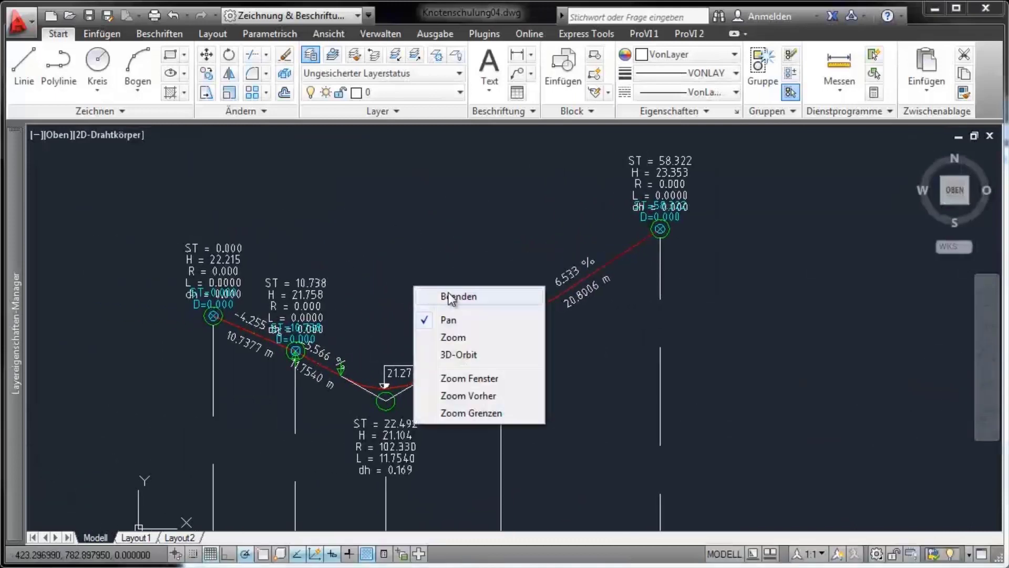
{"action": "left_click", "coordinate": [435, 292]}
{"action": "left_click_drag", "start_coordinate": [739, 172], "coordinate": [786, 169]}
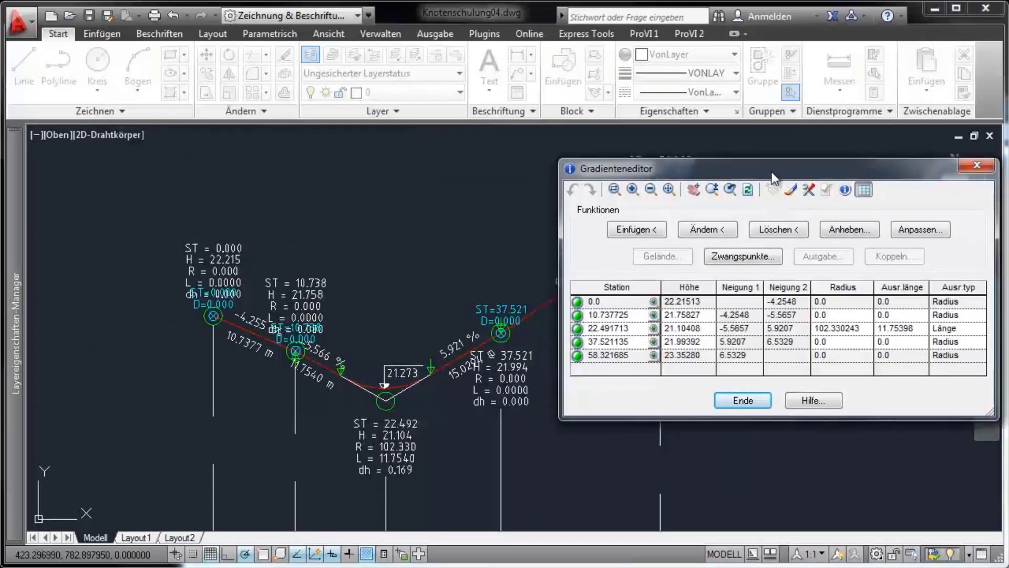
- Apply maximum rounding to the sag curve at station 22.492 (R 204.660, L 23.508)
{"action": "left_click", "coordinate": [736, 229]}
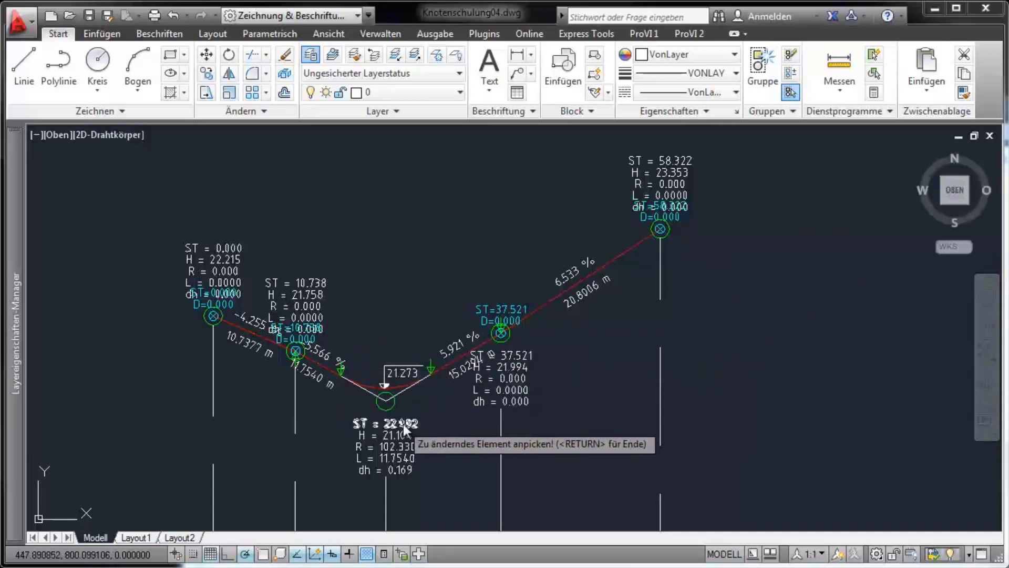
{"action": "left_click", "coordinate": [431, 368]}
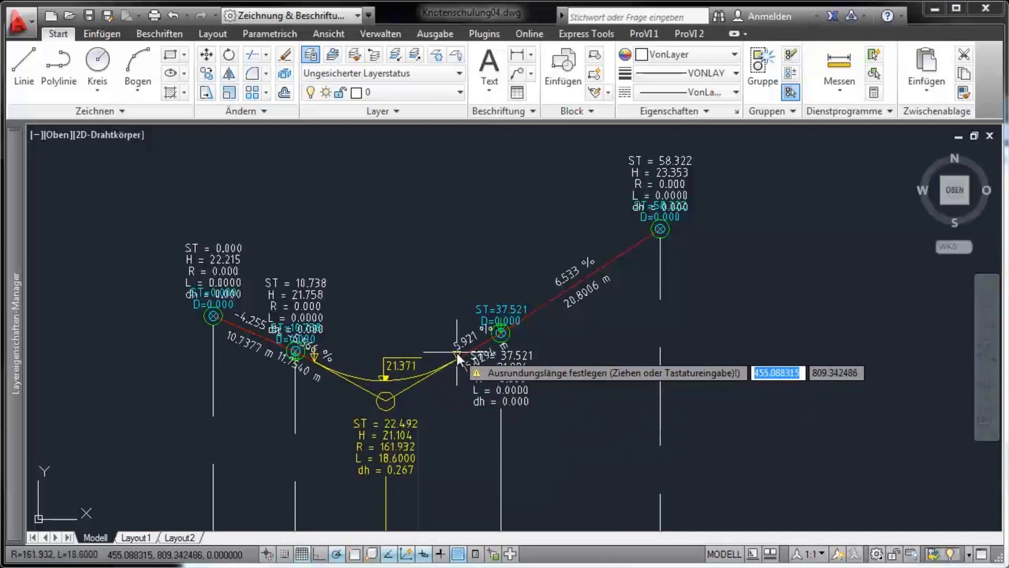
{"action": "left_click", "coordinate": [456, 352]}
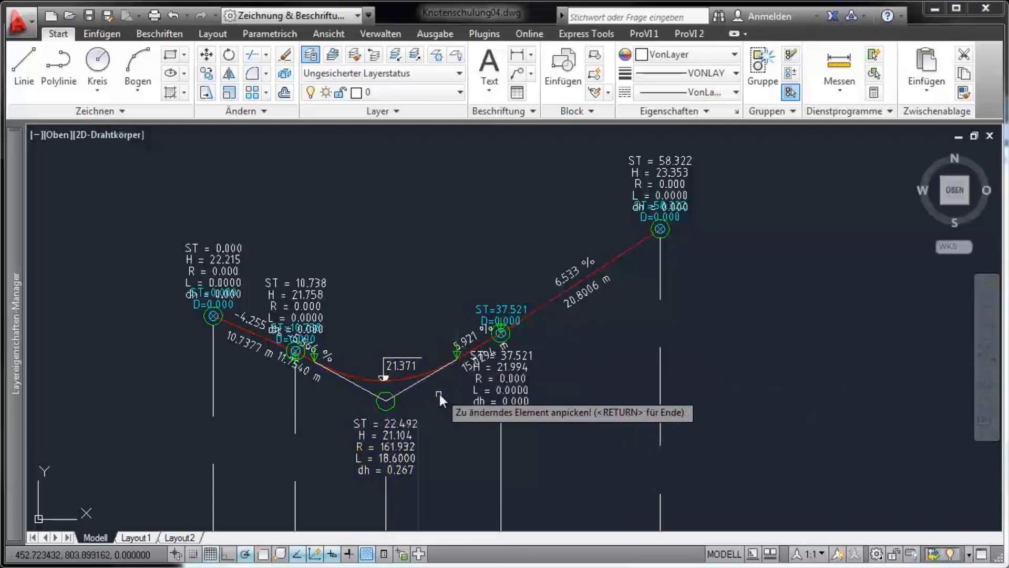
{"action": "left_click", "coordinate": [408, 443]}
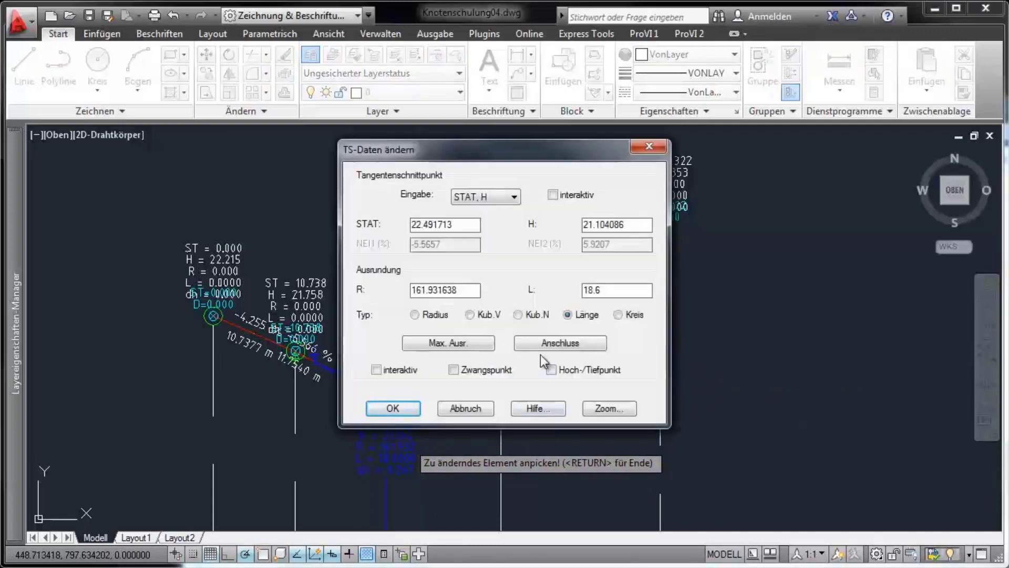
{"action": "left_click", "coordinate": [455, 342]}
{"action": "left_click", "coordinate": [409, 409]}
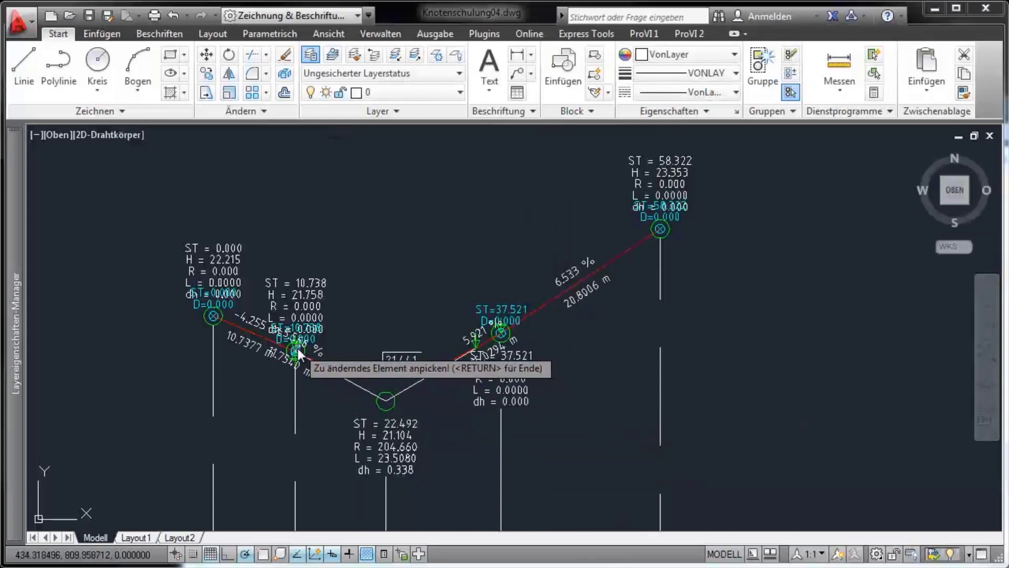
{"action": "left_click", "coordinate": [297, 356]}
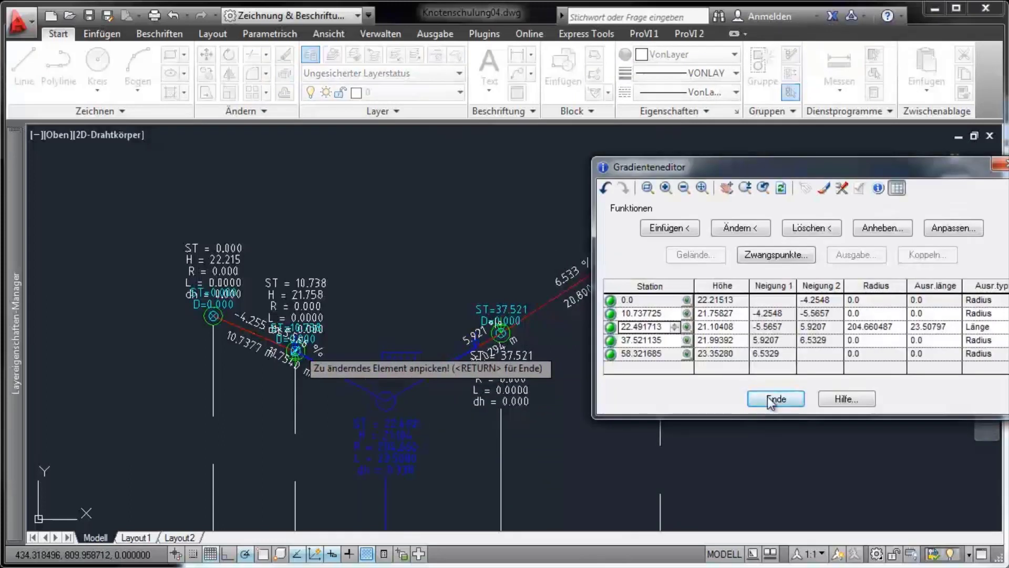
{"action": "left_click", "coordinate": [776, 399]}
- Confirm the gradient changes and orbit the mesh to inspect the junction
{"action": "left_click", "coordinate": [471, 327]}
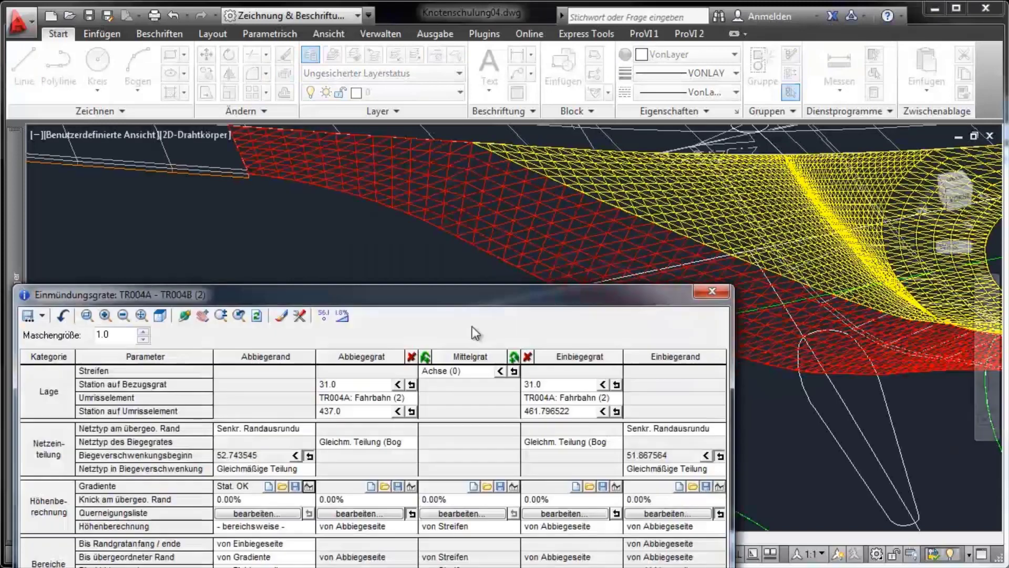
{"action": "left_click", "coordinate": [184, 315]}
{"action": "mouse_move", "coordinate": [428, 342]}
{"action": "left_mouse_down"}
{"action": "mouse_move", "coordinate": [514, 338]}
{"action": "mouse_move", "coordinate": [567, 315]}
{"action": "mouse_move", "coordinate": [499, 322]}
{"action": "mouse_move", "coordinate": [415, 294]}
{"action": "mouse_move", "coordinate": [462, 322]}
{"action": "mouse_move", "coordinate": [550, 320]}
{"action": "mouse_move", "coordinate": [460, 331]}
{"action": "mouse_move", "coordinate": [474, 345]}
{"action": "left_mouse_up"}
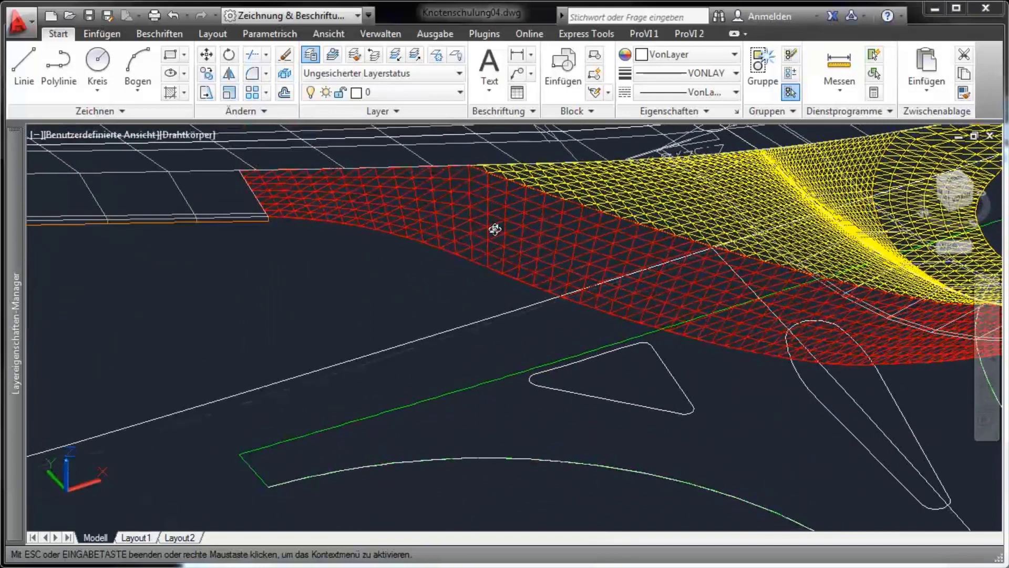
{"action": "right_click", "coordinate": [471, 215]}
{"action": "left_click", "coordinate": [475, 227]}
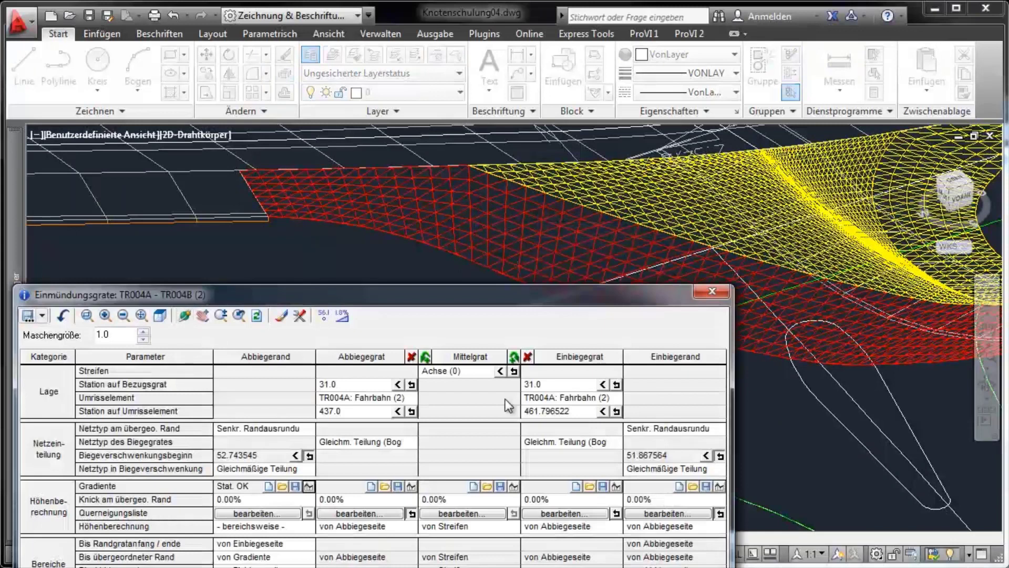
- Save the junction over K004A_01 and accept the crest parameters
{"action": "left_click", "coordinate": [29, 315]}
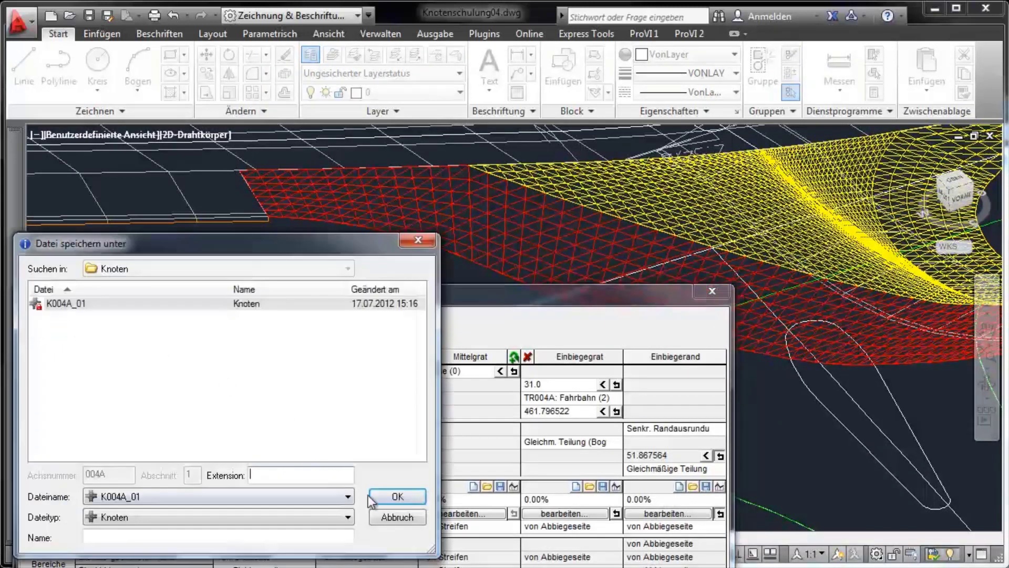
{"action": "left_click", "coordinate": [377, 497]}
{"action": "left_click", "coordinate": [175, 409]}
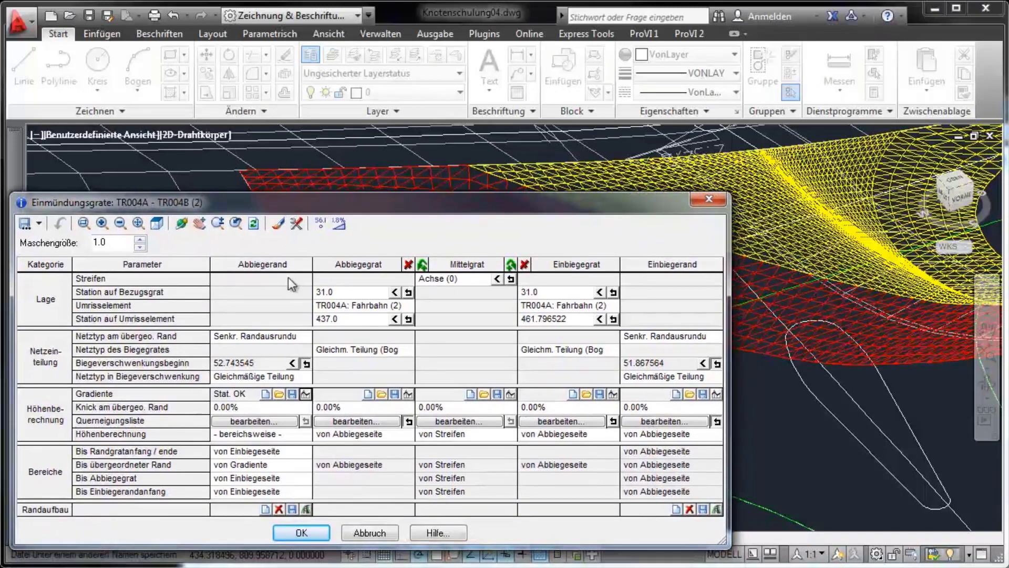
{"action": "left_click", "coordinate": [285, 527]}
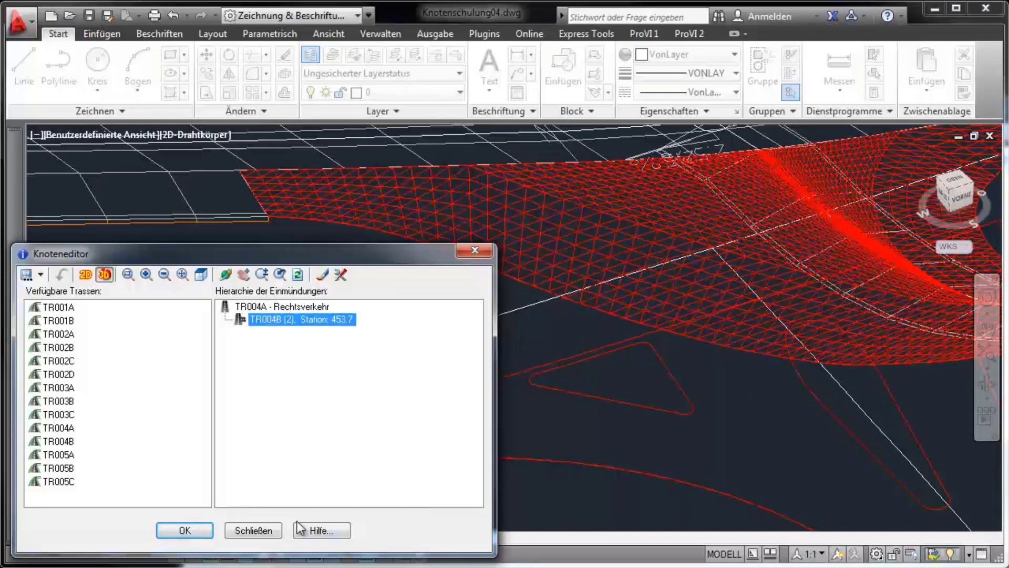
- Export the TR004B (2) junction mesh via Netzausgabe as KNO_004A_004B.gel
{"action": "right_click", "coordinate": [275, 319]}
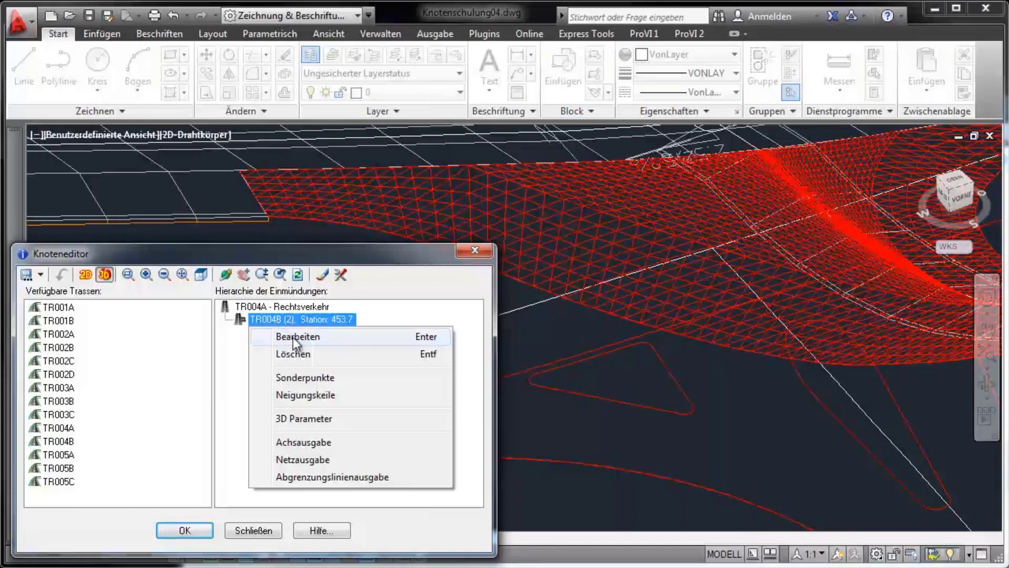
{"action": "left_click", "coordinate": [310, 461]}
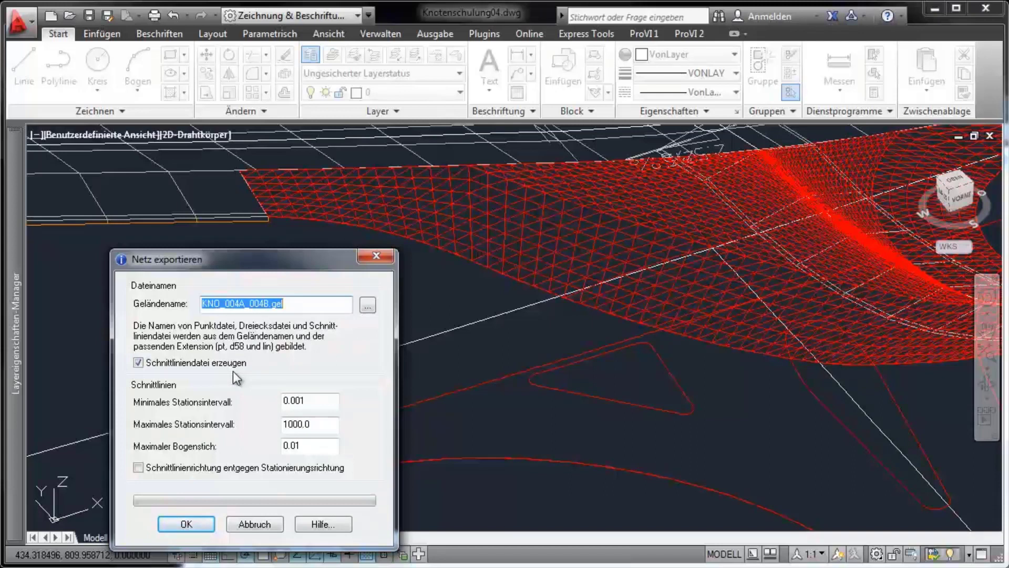
{"action": "left_click", "coordinate": [191, 525]}
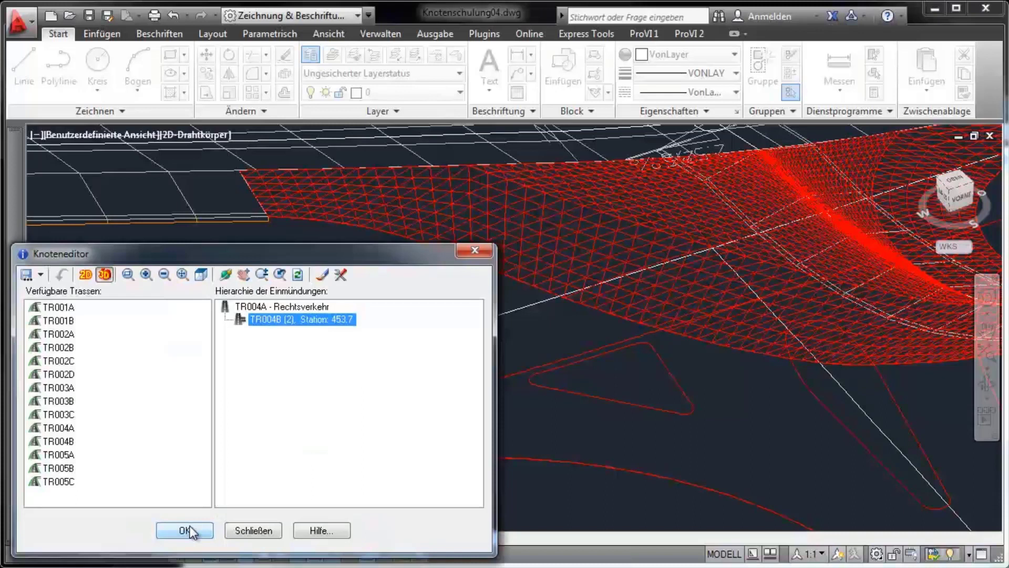
{"action": "left_click", "coordinate": [192, 532]}
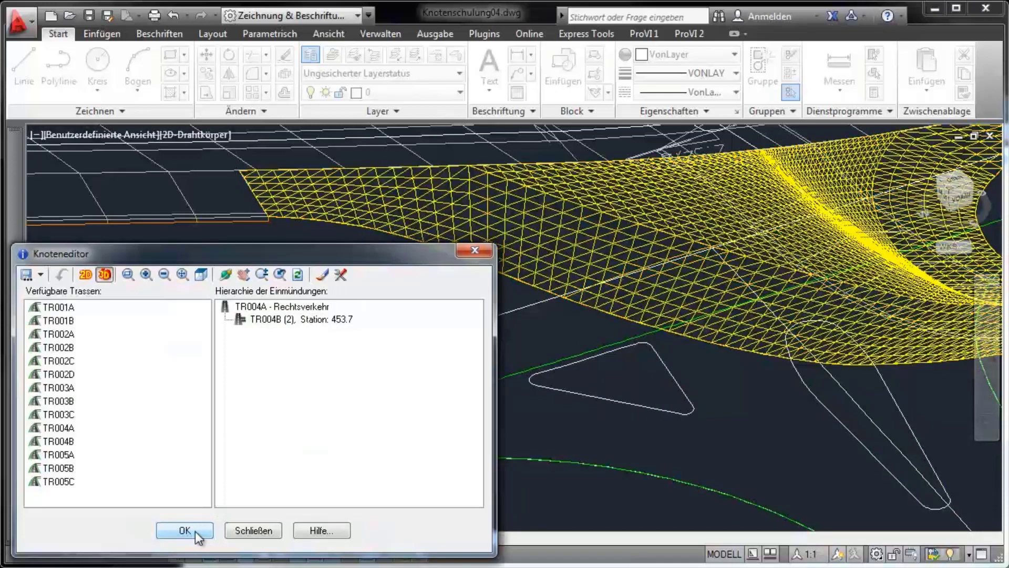
- Close the node editor and draw terrain KNO_004A_004B.gel in the model using the Straßenbau trade
{"action": "left_click", "coordinate": [251, 529]}
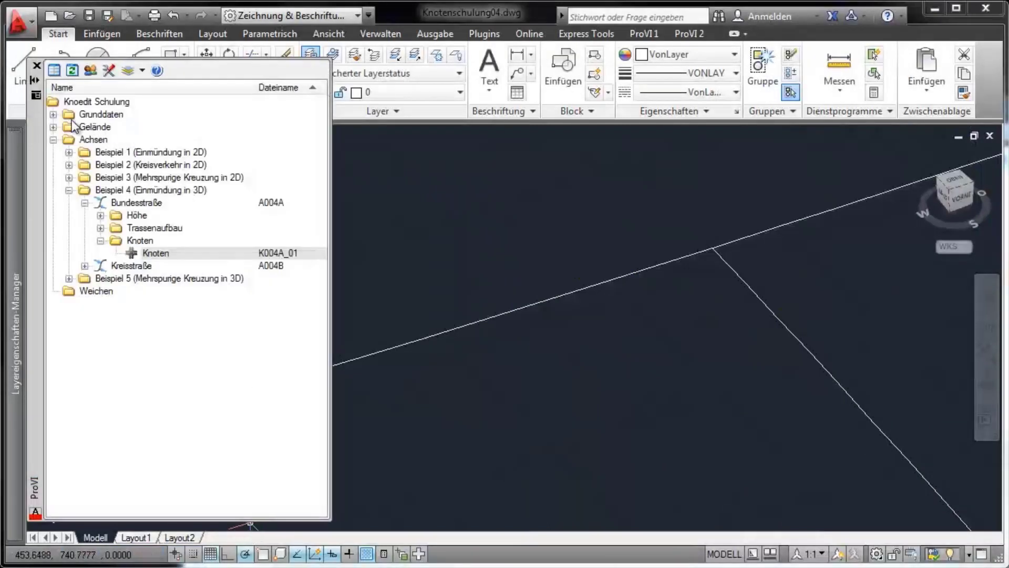
{"action": "left_click", "coordinate": [53, 127]}
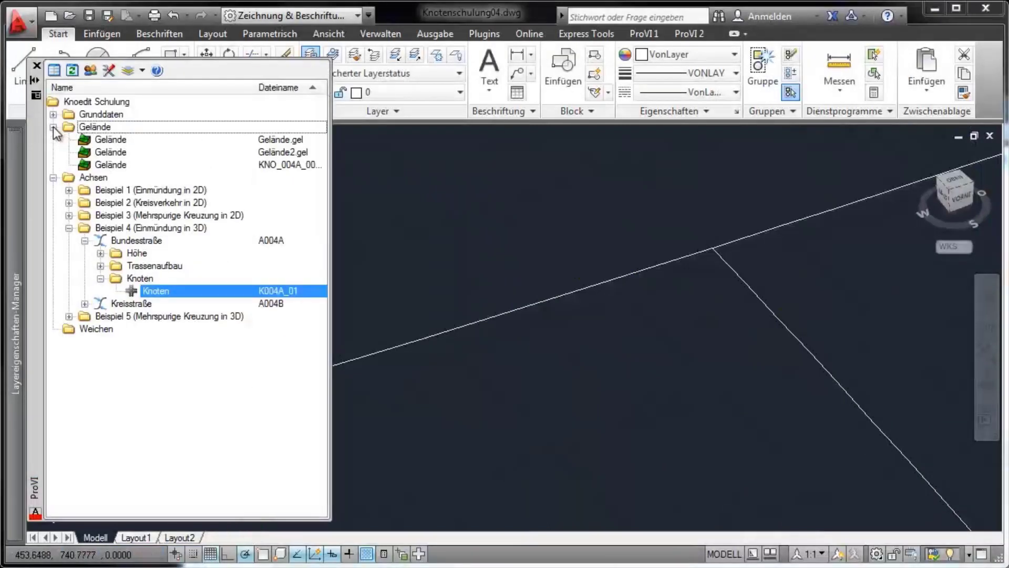
{"action": "right_click", "coordinate": [103, 164]}
{"action": "mouse_move", "coordinate": [146, 239]}
{"action": "left_click", "coordinate": [339, 242]}
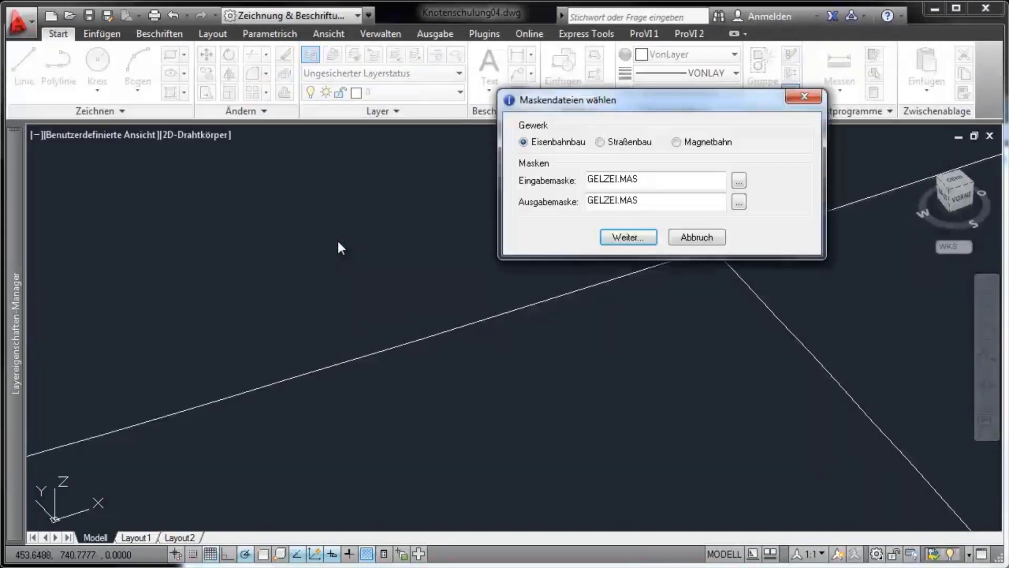
{"action": "left_click", "coordinate": [609, 143]}
{"action": "left_click", "coordinate": [628, 237]}
{"action": "left_click", "coordinate": [593, 479]}
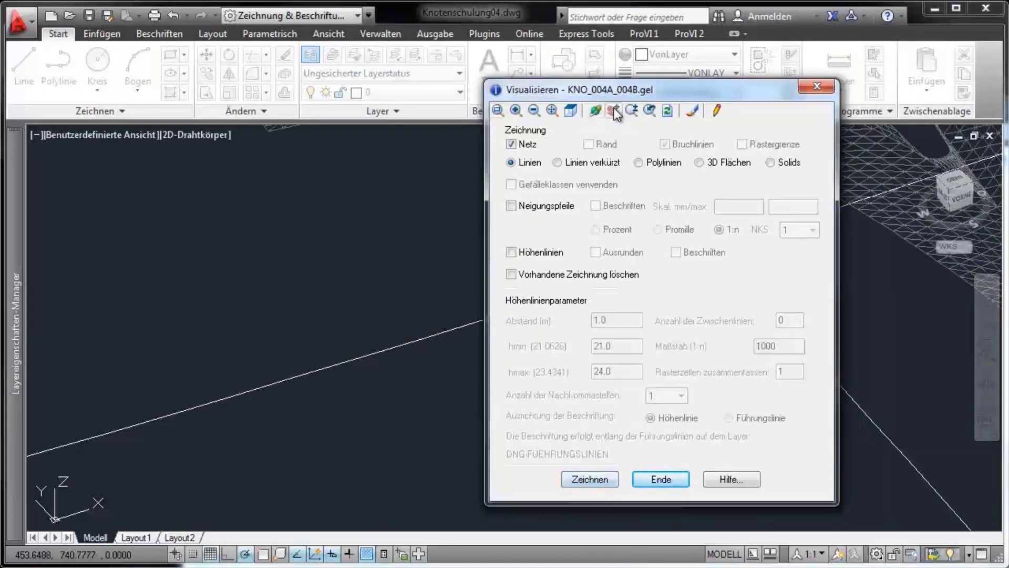
- Orbit to inspect the drawn mesh in 3D and close the visualisation settings
{"action": "left_click", "coordinate": [615, 112]}
{"action": "mouse_move", "coordinate": [669, 176]}
{"action": "left_mouse_down"}
{"action": "mouse_move", "coordinate": [654, 293]}
{"action": "mouse_move", "coordinate": [550, 364]}
{"action": "left_mouse_up"}
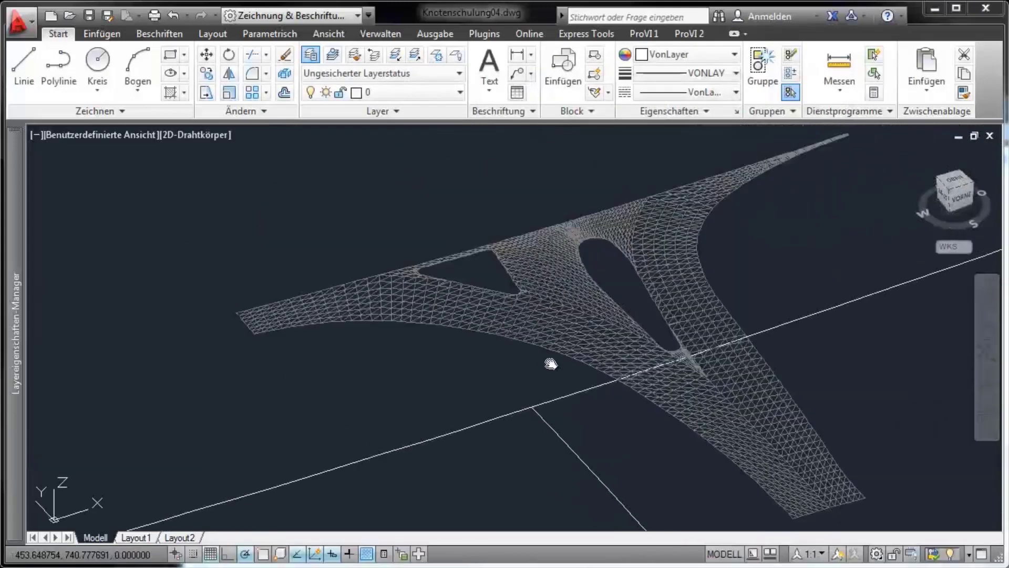
{"action": "right_click", "coordinate": [547, 341]}
{"action": "left_click", "coordinate": [578, 349]}
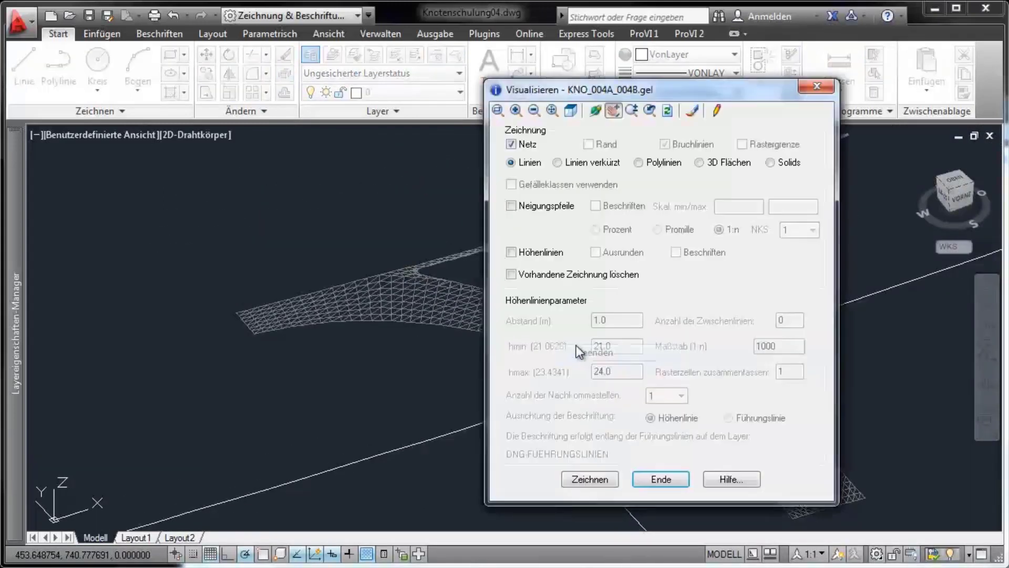
{"action": "left_click", "coordinate": [662, 481]}
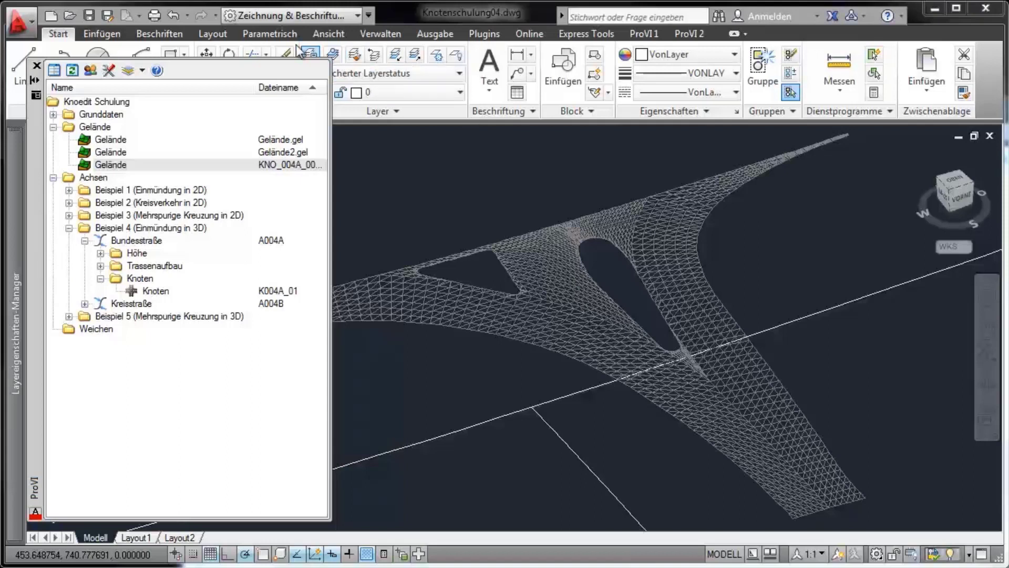
- Undo the drawn terrain mesh and reopen junction K004A_01 for editing
{"action": "left_click", "coordinate": [174, 15]}
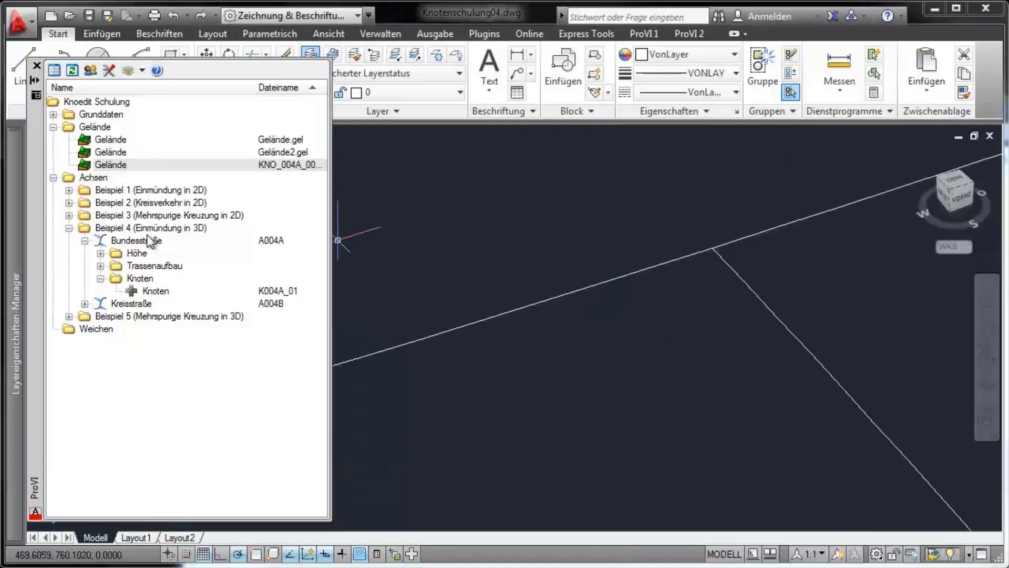
{"action": "left_click", "coordinate": [156, 293]}
{"action": "double_click", "coordinate": [156, 292]}
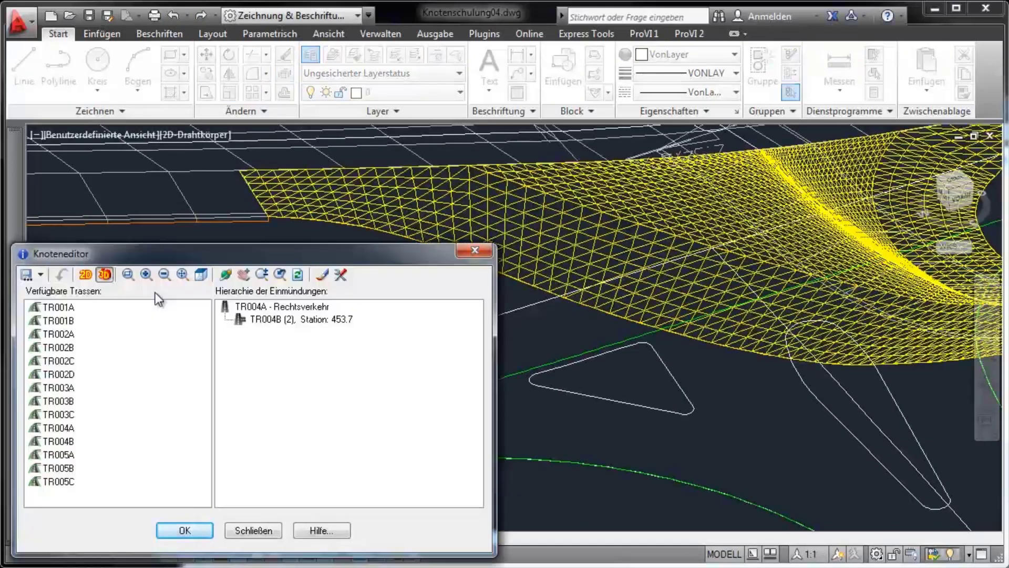
- Pan the view to show road 004B above the mesh, then open the drawing styles and editor options
{"action": "left_click", "coordinate": [244, 207]}
{"action": "mouse_move", "coordinate": [508, 279]}
{"action": "left_mouse_down"}
{"action": "mouse_move", "coordinate": [457, 374]}
{"action": "mouse_move", "coordinate": [474, 312]}
{"action": "left_mouse_up"}
{"action": "scroll", "coordinate": [448, 376], "scroll_direction": "down", "scroll_amount": 3}
{"action": "right_click", "coordinate": [475, 313]}
{"action": "left_click", "coordinate": [479, 321]}
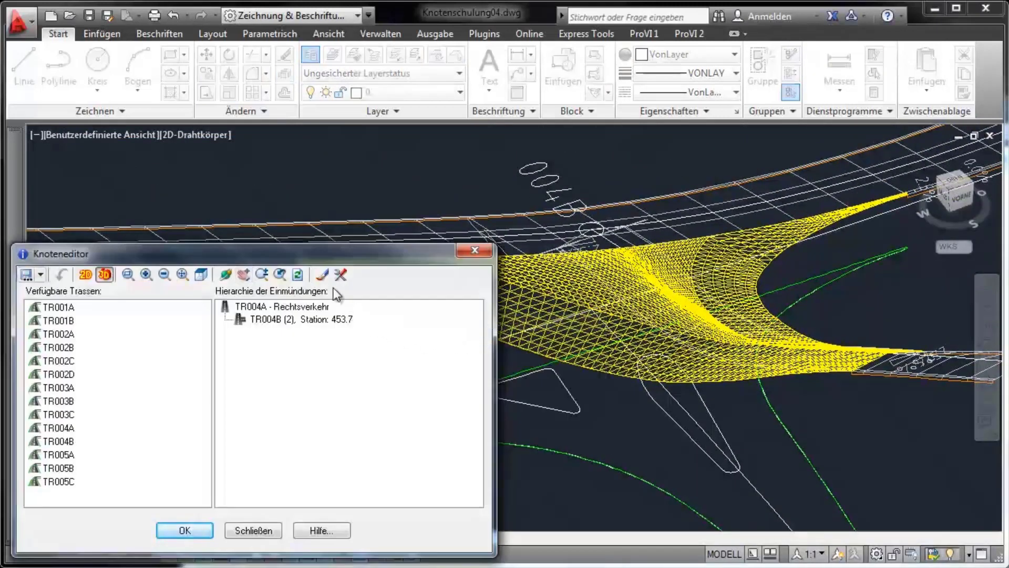
{"action": "left_click", "coordinate": [321, 274]}
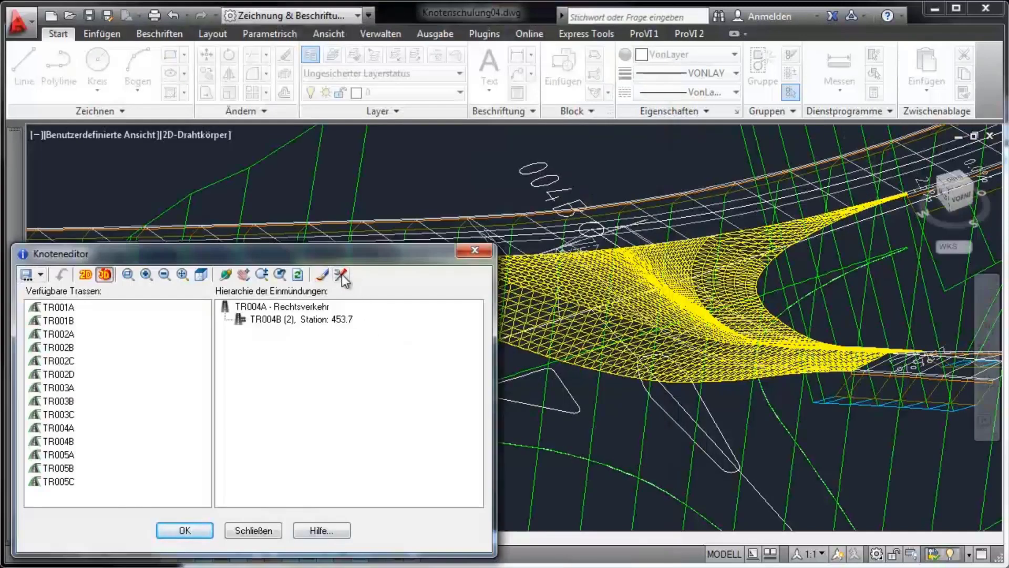
{"action": "left_click", "coordinate": [341, 275]}
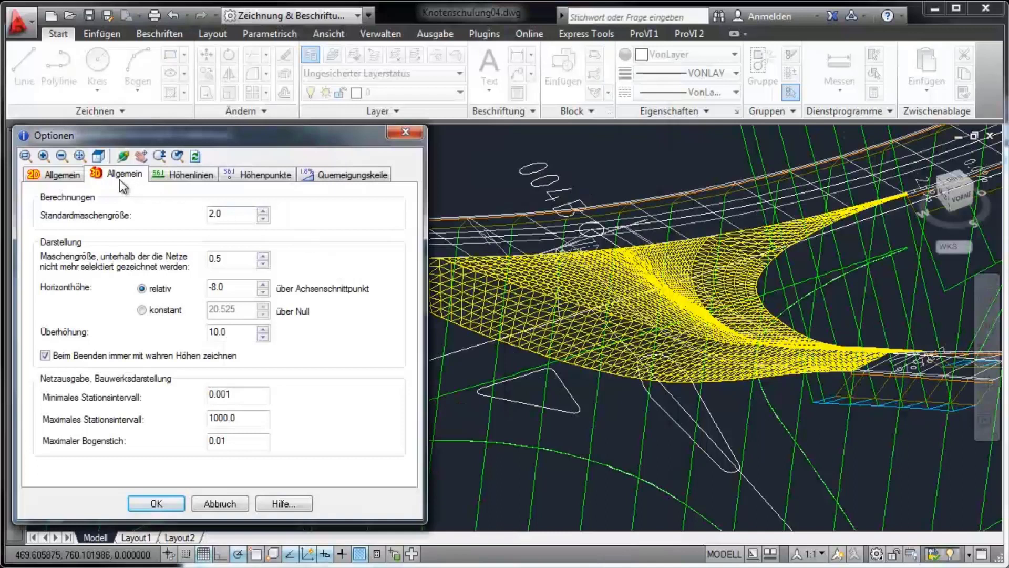
- Change Überhöhung from 10.0 to 2.0, orbit to check the flatter mesh, and confirm
{"action": "left_click_drag", "start_coordinate": [240, 332], "coordinate": [191, 332]}
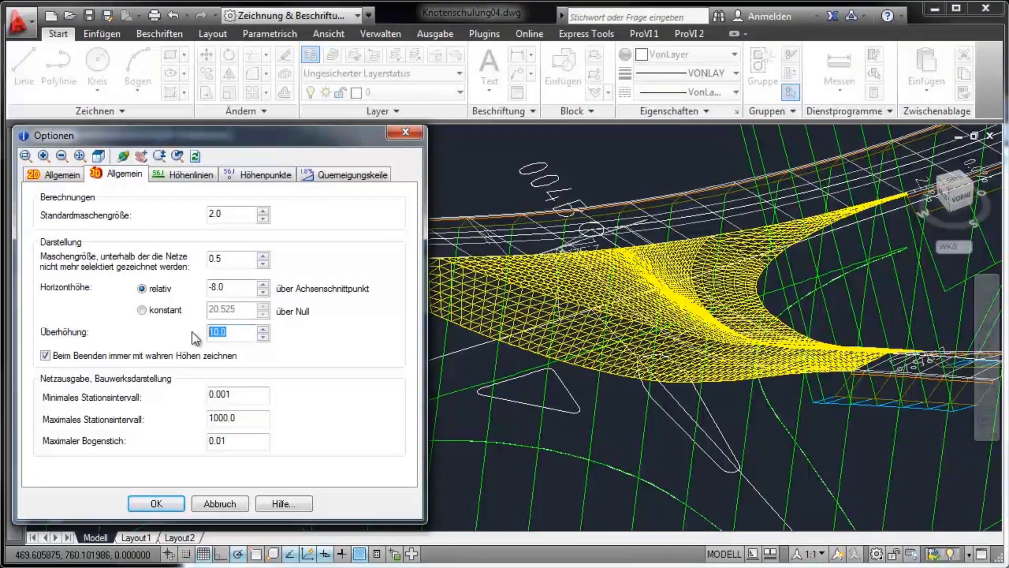
{"action": "type", "text": "2.0"}
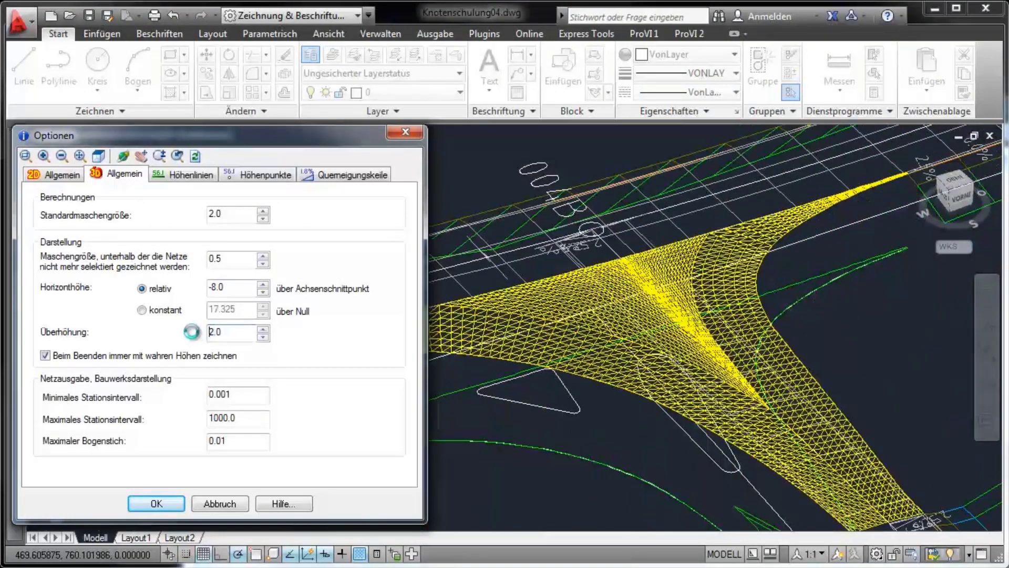
{"action": "left_click", "coordinate": [129, 157]}
{"action": "mouse_move", "coordinate": [547, 337]}
{"action": "left_mouse_down"}
{"action": "mouse_move", "coordinate": [577, 326]}
{"action": "mouse_move", "coordinate": [482, 315]}
{"action": "mouse_move", "coordinate": [560, 324]}
{"action": "mouse_move", "coordinate": [503, 317]}
{"action": "mouse_move", "coordinate": [550, 314]}
{"action": "left_mouse_up"}
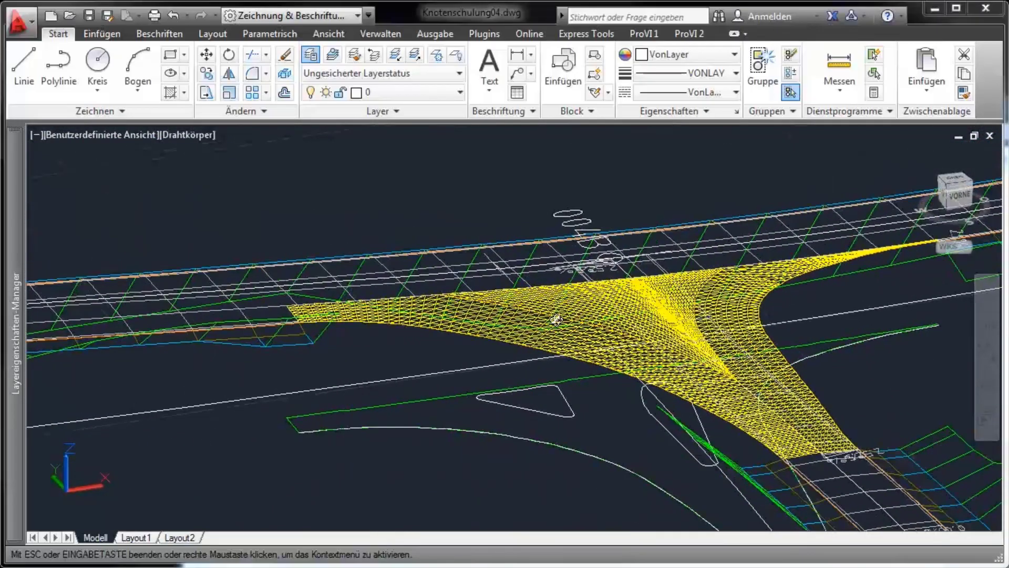
{"action": "right_click", "coordinate": [551, 315]}
{"action": "left_click", "coordinate": [587, 330]}
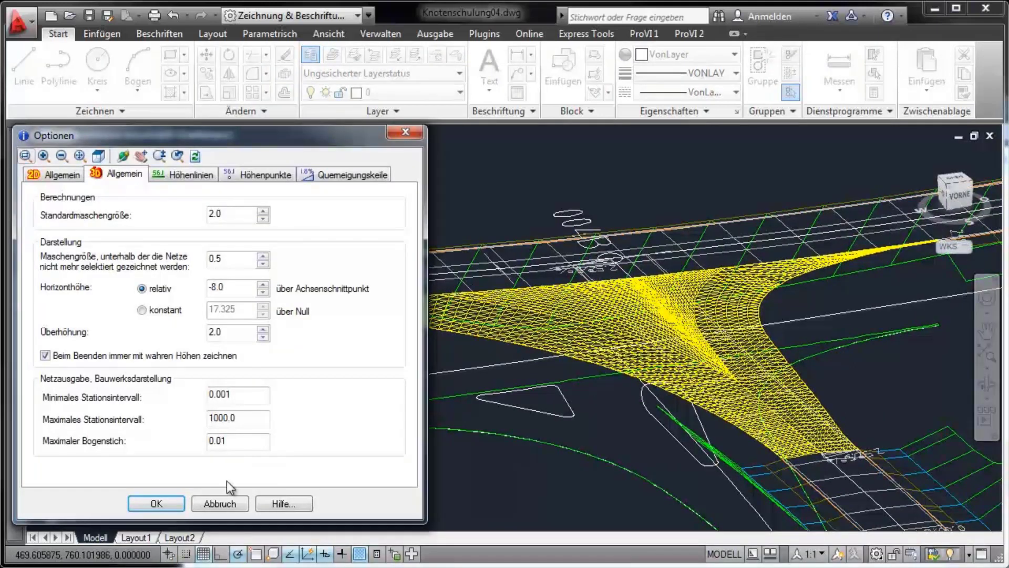
{"action": "left_click", "coordinate": [175, 501]}
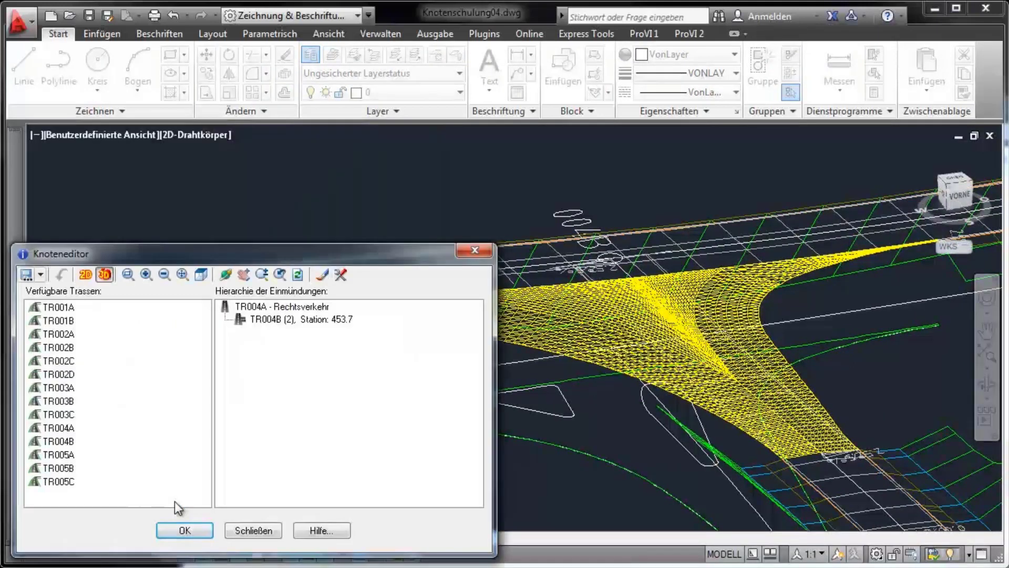
- Create the Abbiegerand edge build-up for TR004B (2) with automatic layer pairing
{"action": "double_click", "coordinate": [284, 321]}
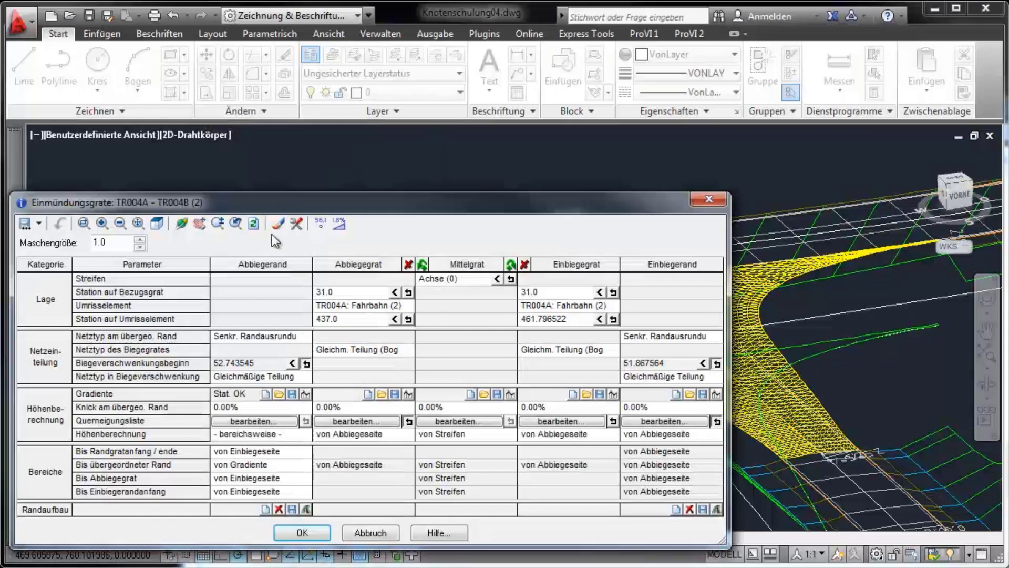
{"action": "left_click", "coordinate": [265, 510]}
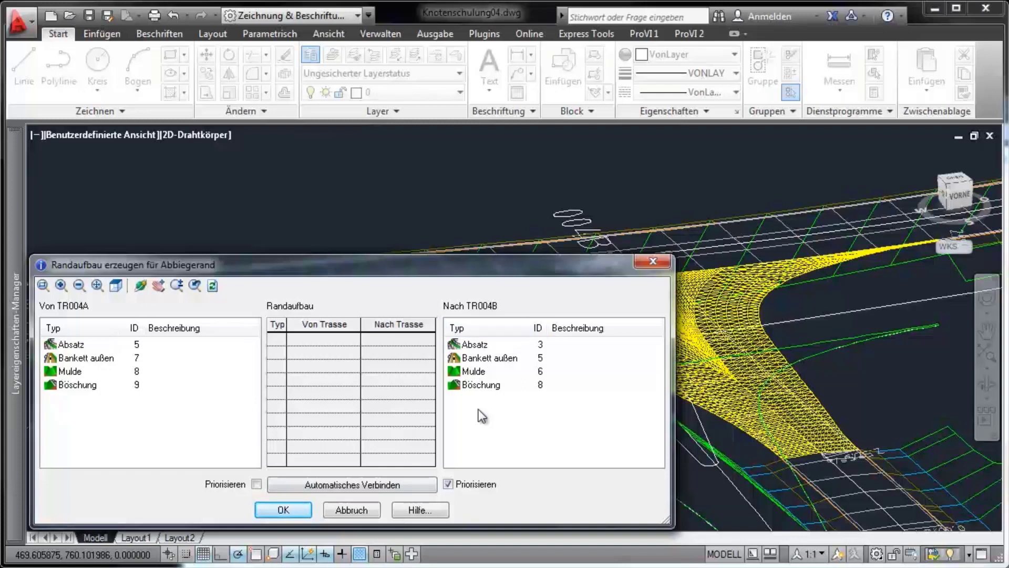
{"action": "left_click", "coordinate": [358, 486]}
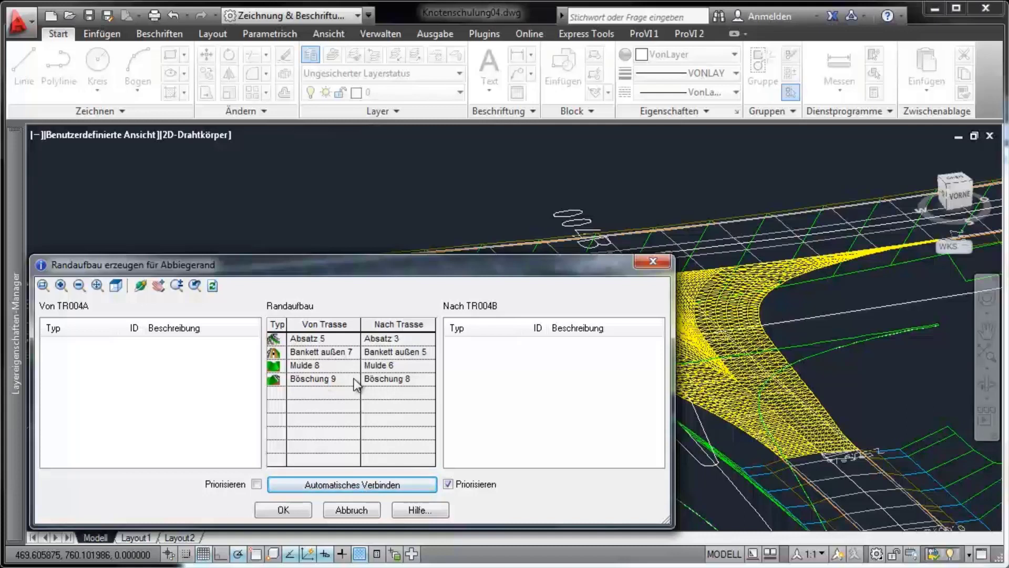
{"action": "left_click", "coordinate": [292, 505]}
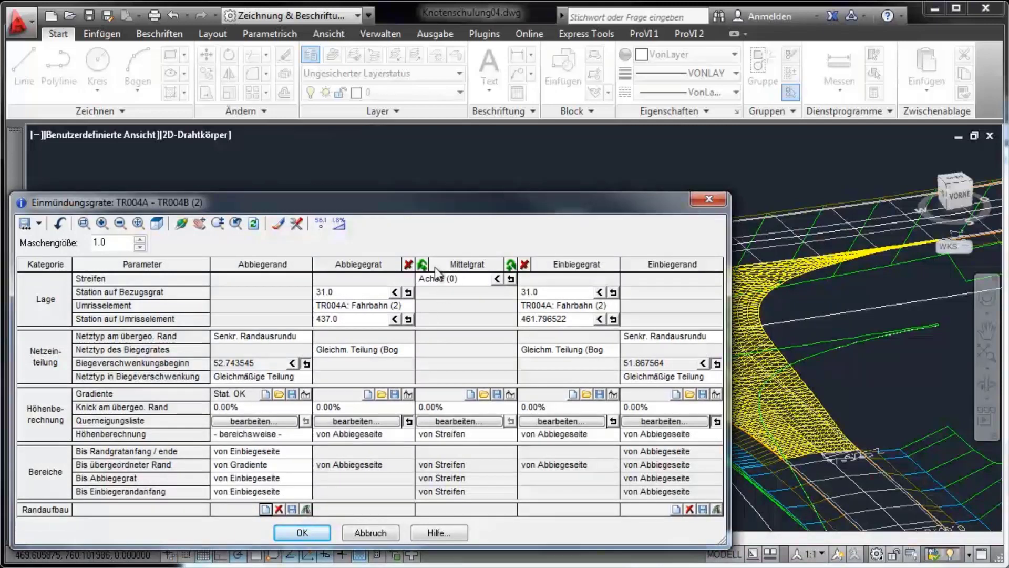
- Create the Einbiegerand edge build-up with automatic pairing, then orbit to inspect the new slopes
{"action": "mouse_move", "coordinate": [426, 211]}
{"action": "left_mouse_down"}
{"action": "mouse_move", "coordinate": [81, 205]}
{"action": "mouse_move", "coordinate": [432, 220]}
{"action": "left_mouse_up"}
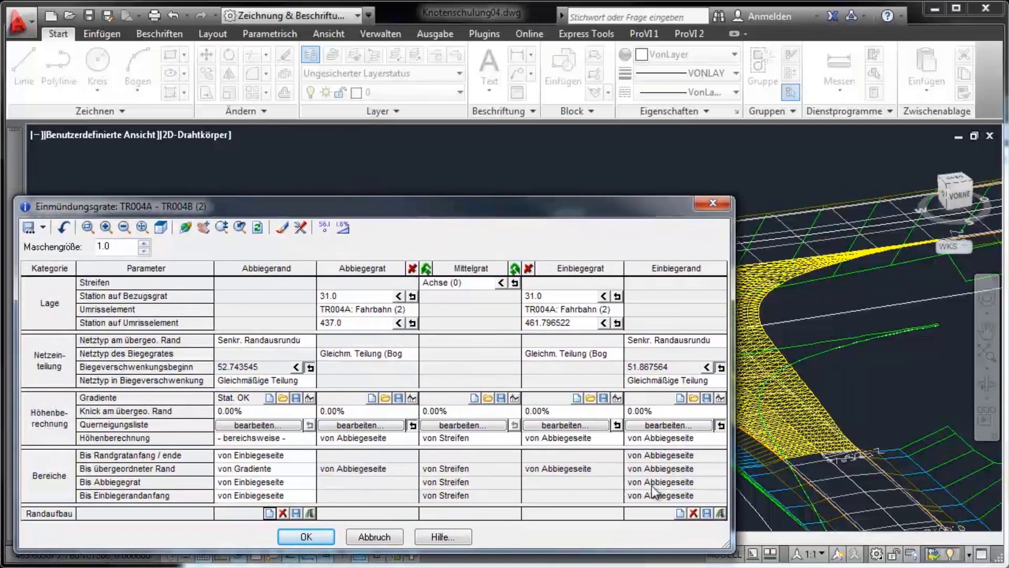
{"action": "left_click", "coordinate": [679, 513]}
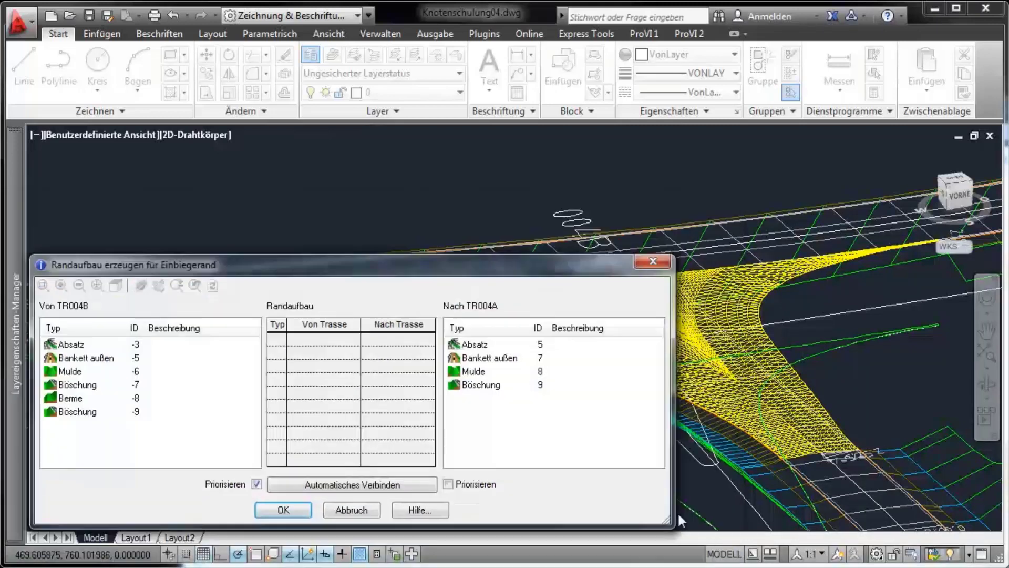
{"action": "left_click", "coordinate": [355, 483]}
{"action": "left_click", "coordinate": [301, 511]}
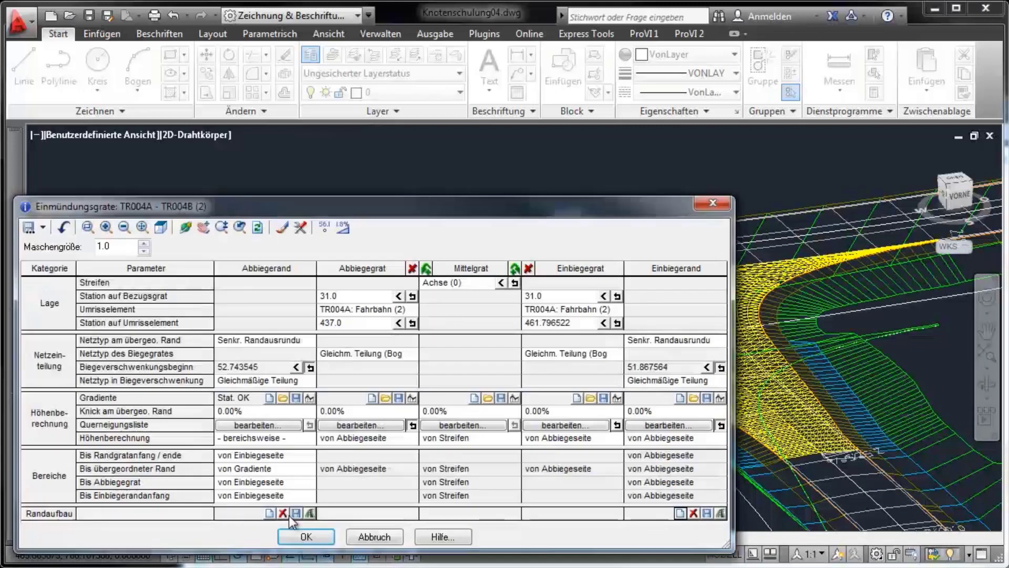
{"action": "left_click", "coordinate": [184, 226]}
{"action": "mouse_move", "coordinate": [630, 368]}
{"action": "left_mouse_down"}
{"action": "mouse_move", "coordinate": [466, 388]}
{"action": "mouse_move", "coordinate": [700, 396]}
{"action": "mouse_move", "coordinate": [695, 386]}
{"action": "left_mouse_up"}
- End the 3D orbit and accept the TR004A - TR004B Einmündungsgrate settings unchanged
{"action": "right_click", "coordinate": [694, 386]}
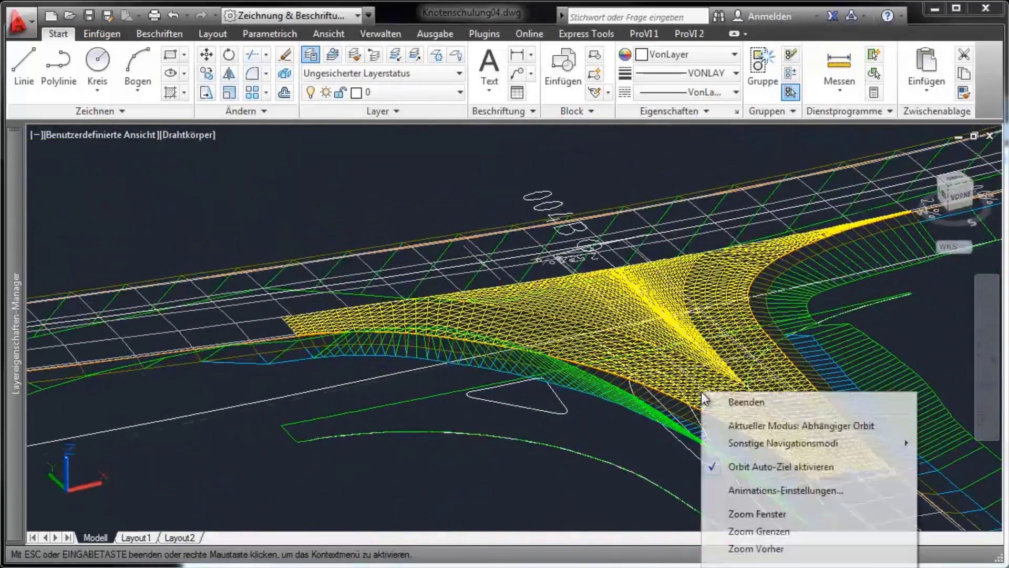
{"action": "left_click", "coordinate": [736, 400]}
{"action": "double_click", "coordinate": [718, 418]}
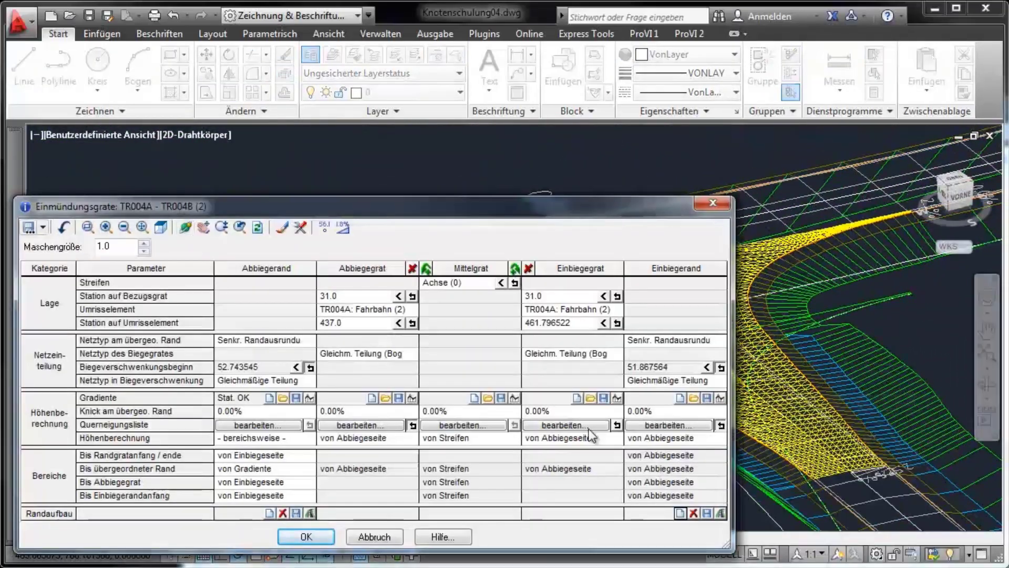
{"action": "left_click", "coordinate": [327, 535]}
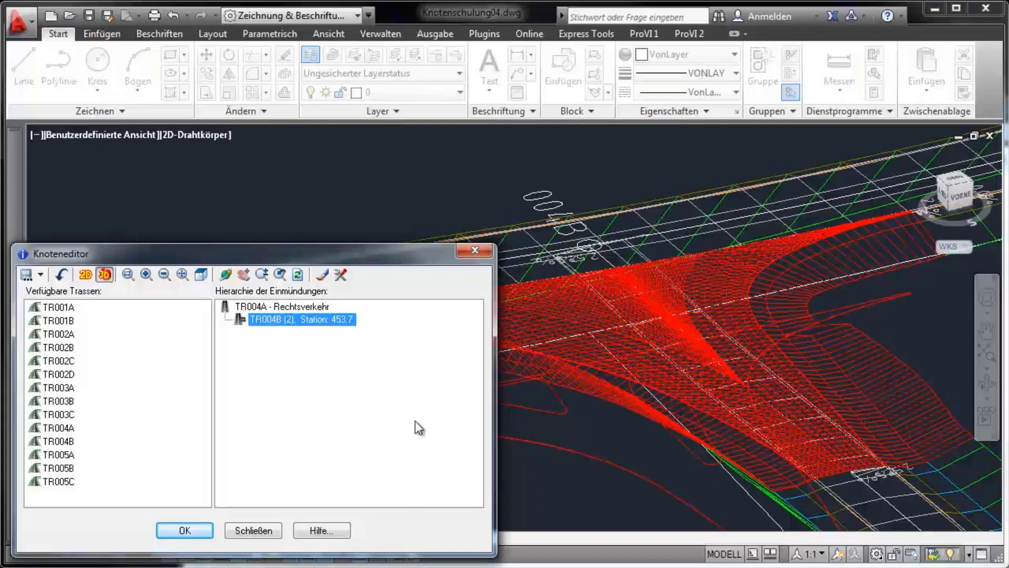
- In Zeichenstile, enable 2D-Plan area fill for Tropfen and Dreiecksinseln
{"action": "left_click", "coordinate": [322, 275]}
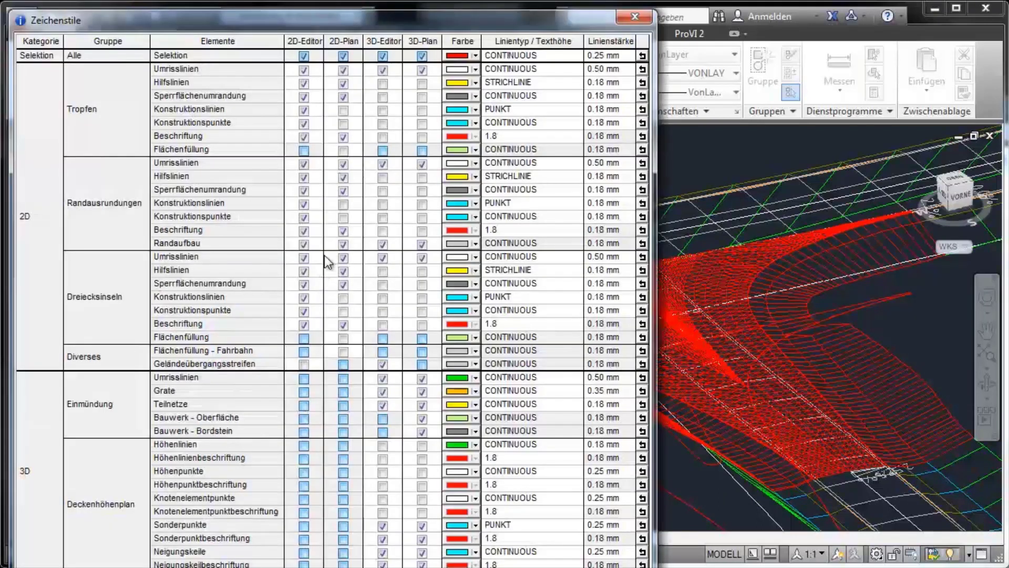
{"action": "left_click", "coordinate": [343, 150]}
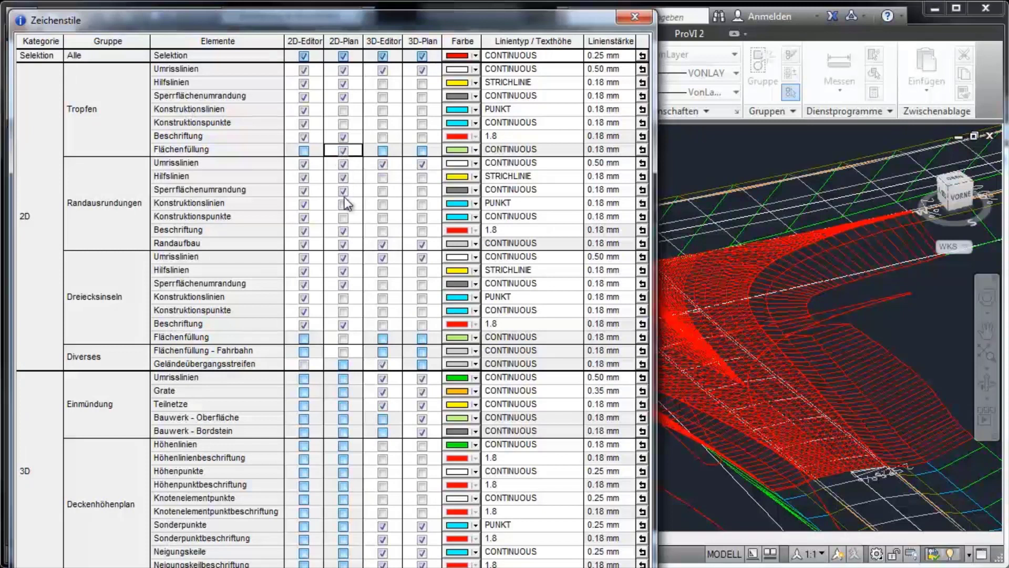
{"action": "left_click", "coordinate": [342, 335]}
{"action": "key", "text": "Return"}
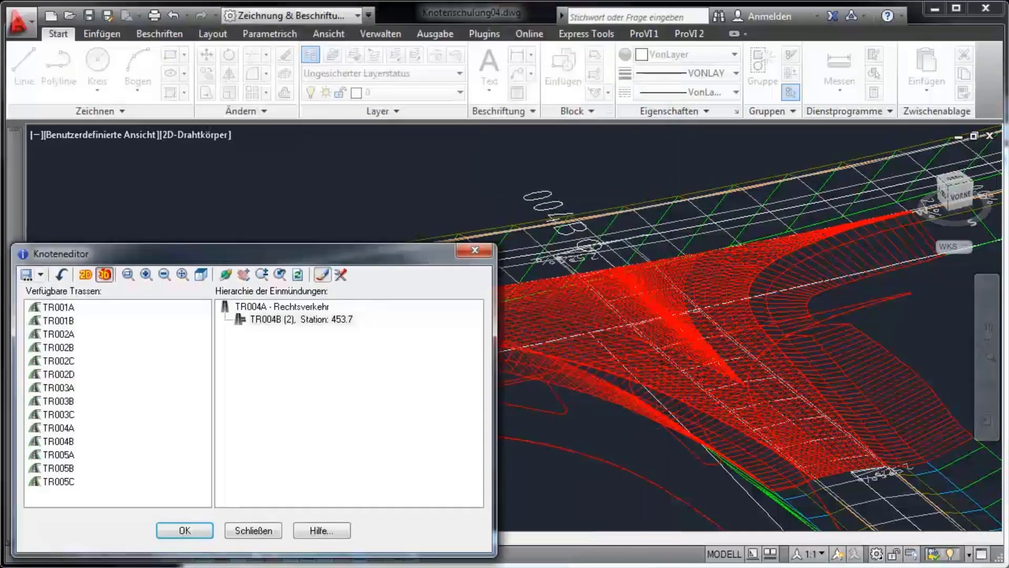
- Switch to top view and pan to show the whole junction
{"action": "left_click", "coordinate": [203, 276]}
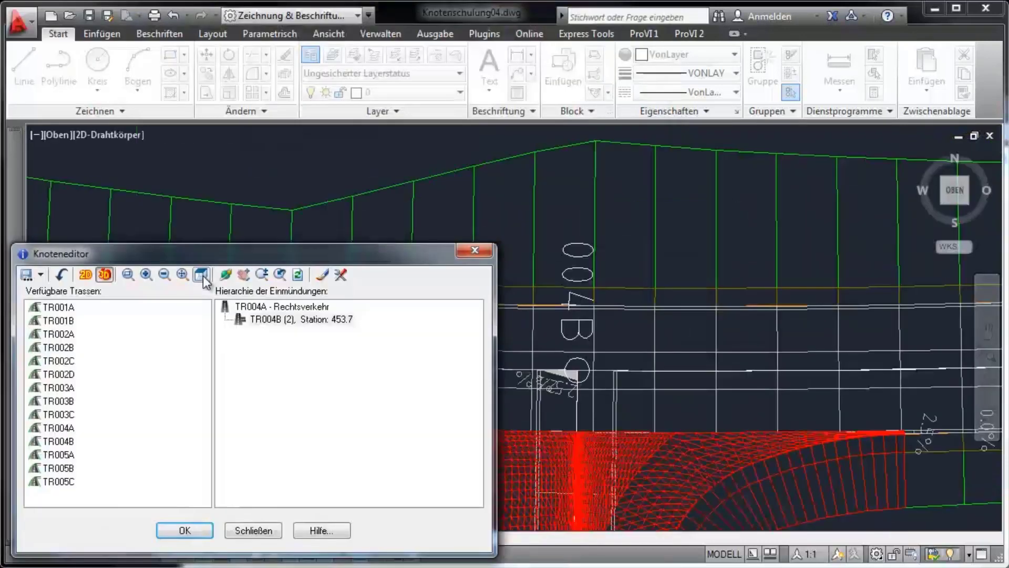
{"action": "left_click", "coordinate": [245, 274]}
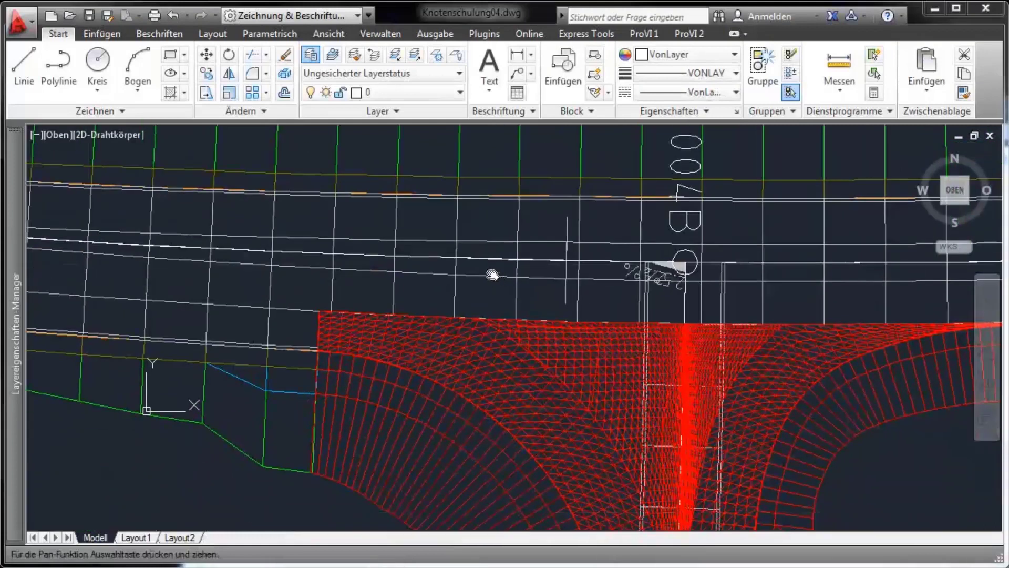
{"action": "scroll", "coordinate": [491, 273], "scroll_direction": "down", "scroll_amount": 5}
{"action": "mouse_move", "coordinate": [513, 327]}
{"action": "left_mouse_down"}
{"action": "mouse_move", "coordinate": [587, 279]}
{"action": "mouse_move", "coordinate": [608, 289]}
{"action": "left_mouse_up"}
{"action": "right_click", "coordinate": [626, 291]}
{"action": "left_click", "coordinate": [642, 296]}
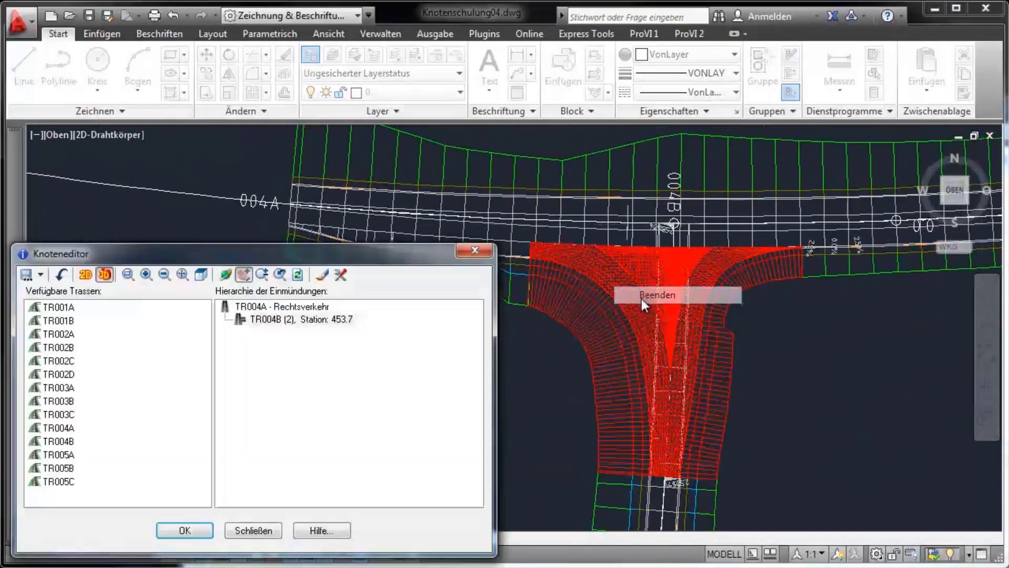
- Show the junction in 2D and save the Knoteneditor changes
{"action": "left_click", "coordinate": [86, 273]}
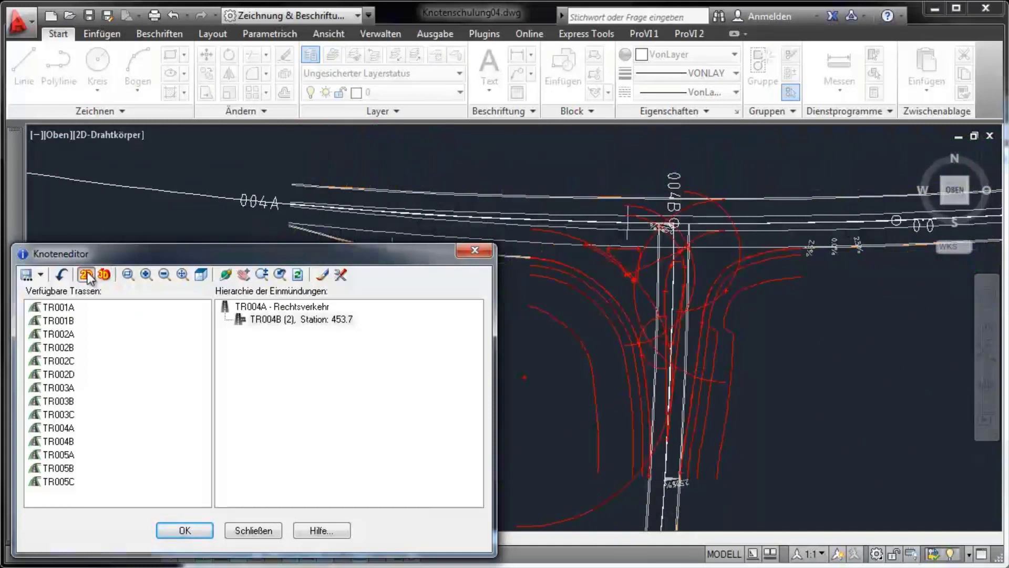
{"action": "left_click", "coordinate": [196, 532]}
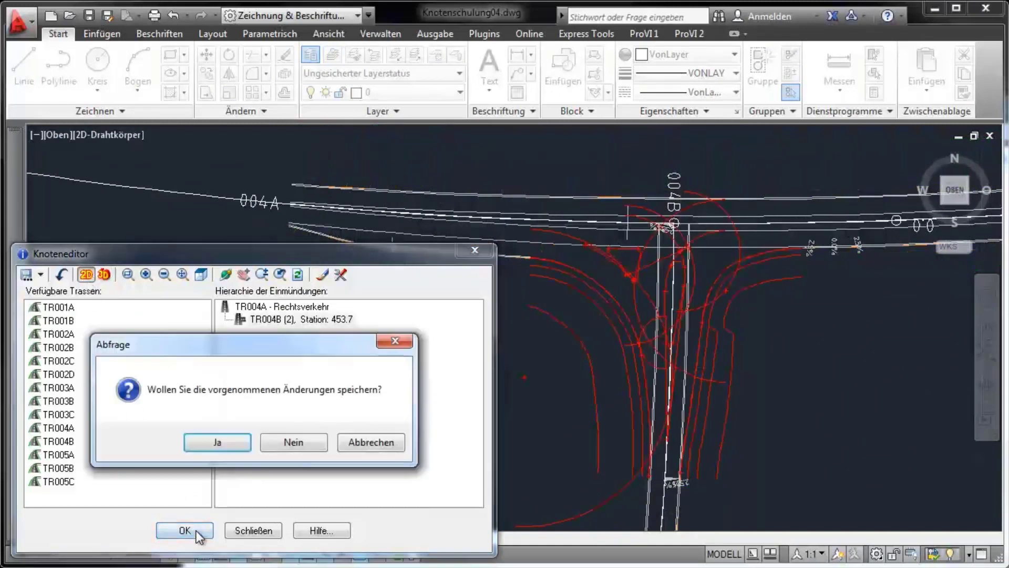
{"action": "left_click", "coordinate": [200, 442]}
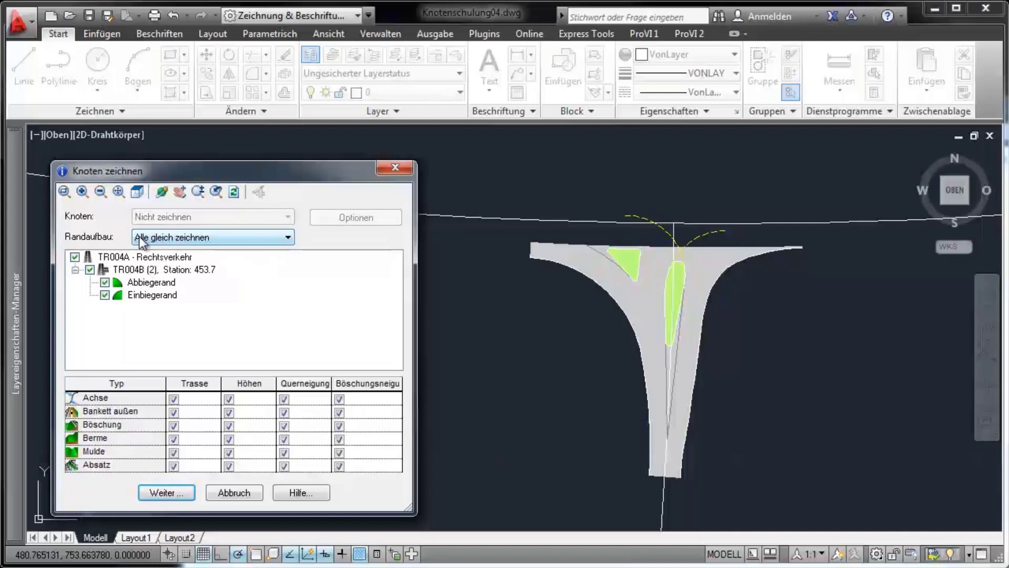
- Keep 'Alle gleich zeichnen' and deselect all Höhen and Querneigung entries
{"action": "left_click", "coordinate": [220, 242]}
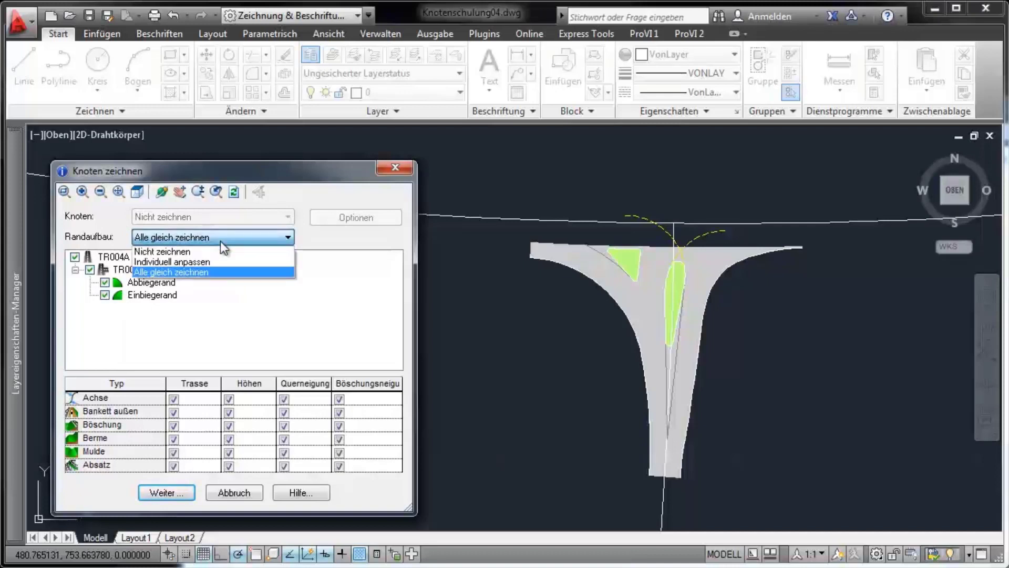
{"action": "left_click", "coordinate": [220, 240]}
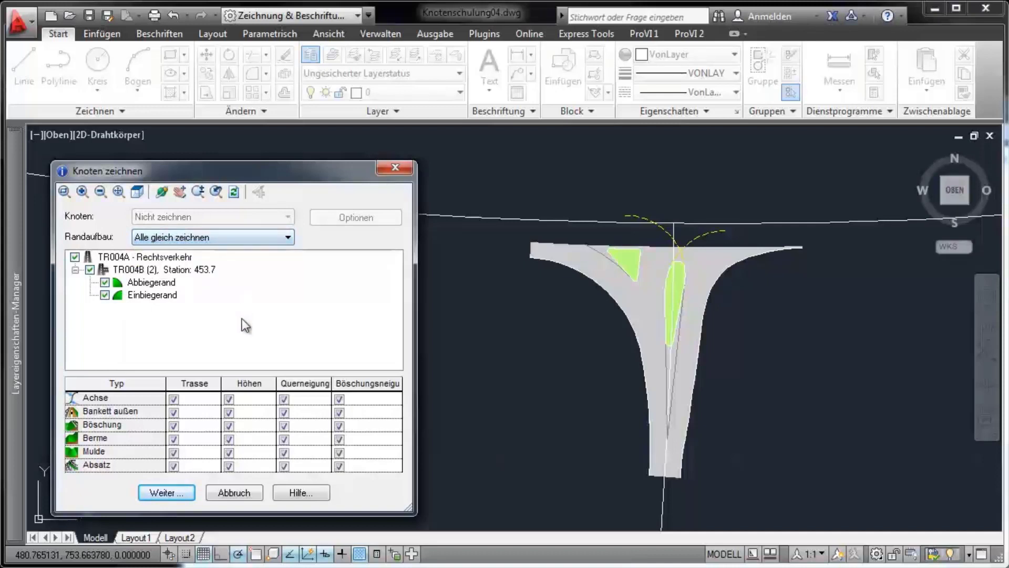
{"action": "left_click", "coordinate": [256, 399]}
{"action": "right_click", "coordinate": [257, 399]}
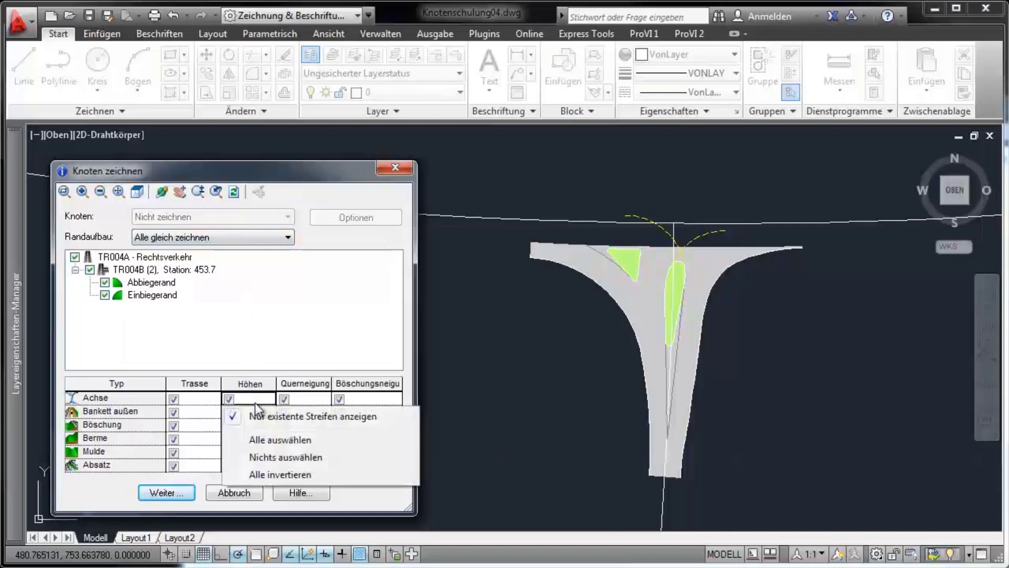
{"action": "left_click", "coordinate": [273, 456]}
{"action": "left_click", "coordinate": [320, 399]}
{"action": "right_click", "coordinate": [320, 398]}
{"action": "left_click", "coordinate": [327, 457]}
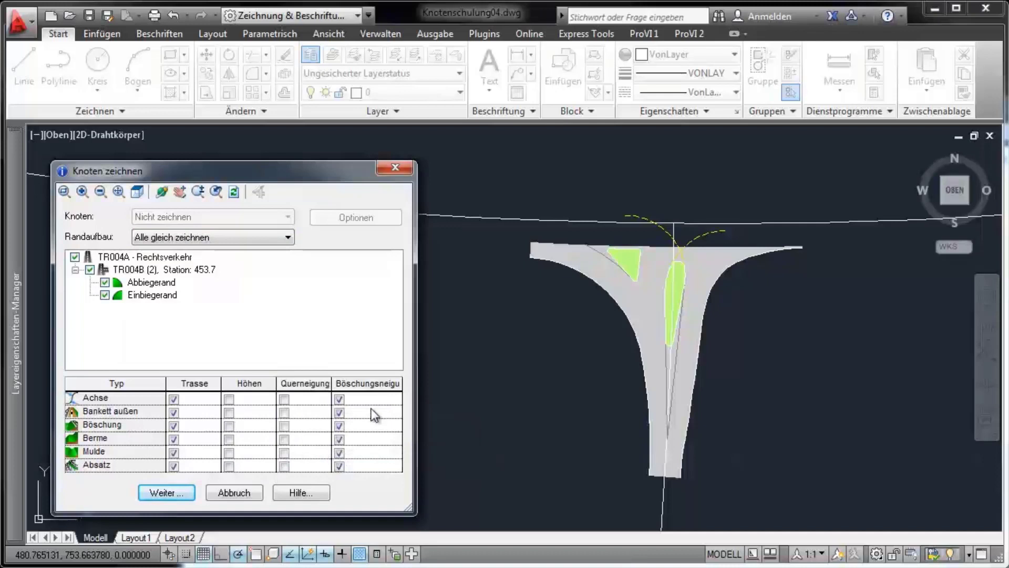
- Confirm the edge settings and turn on Flächenfüllung for the edge road in Trazei
{"action": "right_click", "coordinate": [337, 402]}
{"action": "key", "text": "Return"}
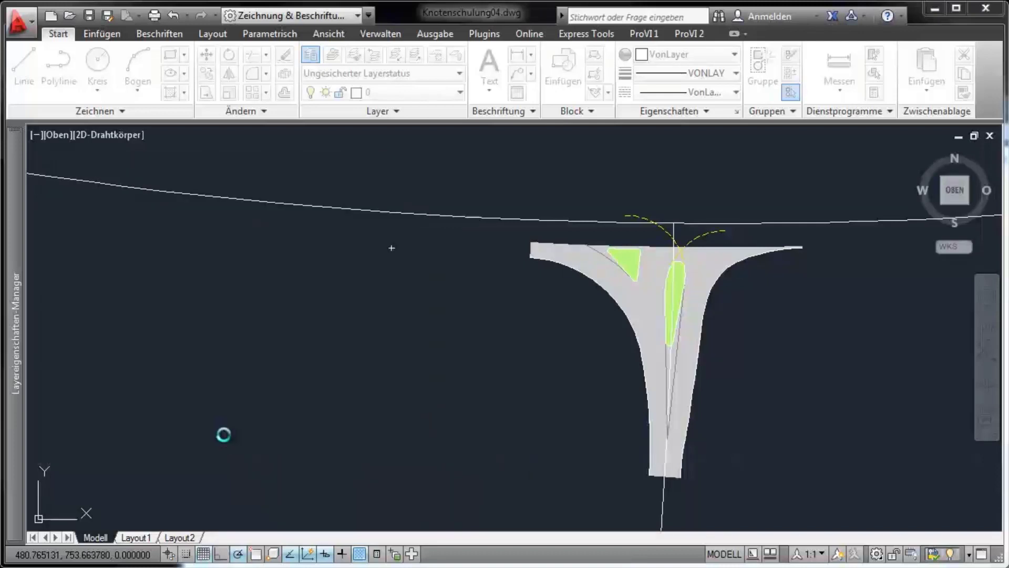
{"action": "left_click", "coordinate": [239, 349]}
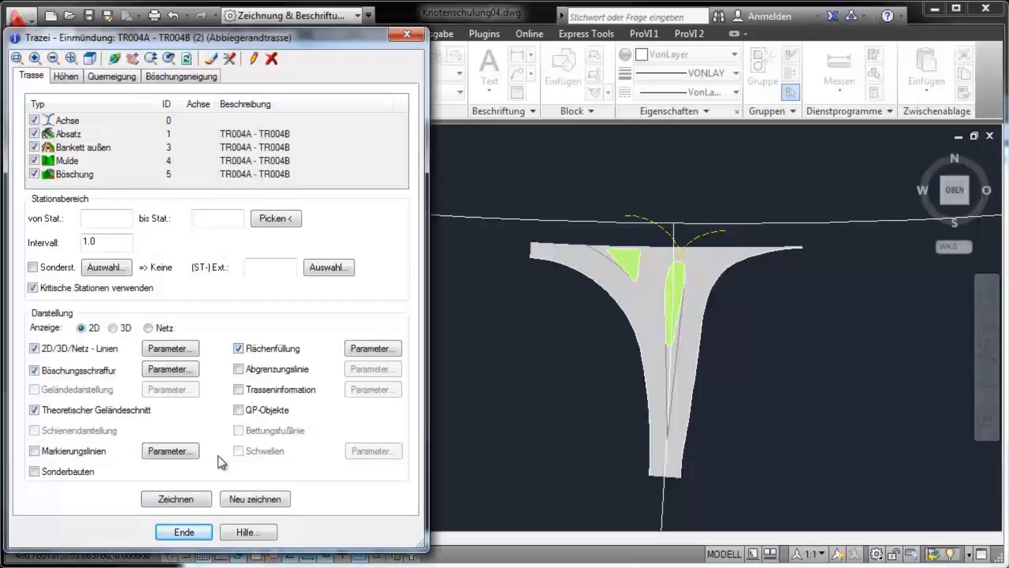
- Draw the edge roads with fills and no theoretical terrain section (Theoretischer Geländeschnitt)
{"action": "left_click", "coordinate": [203, 502]}
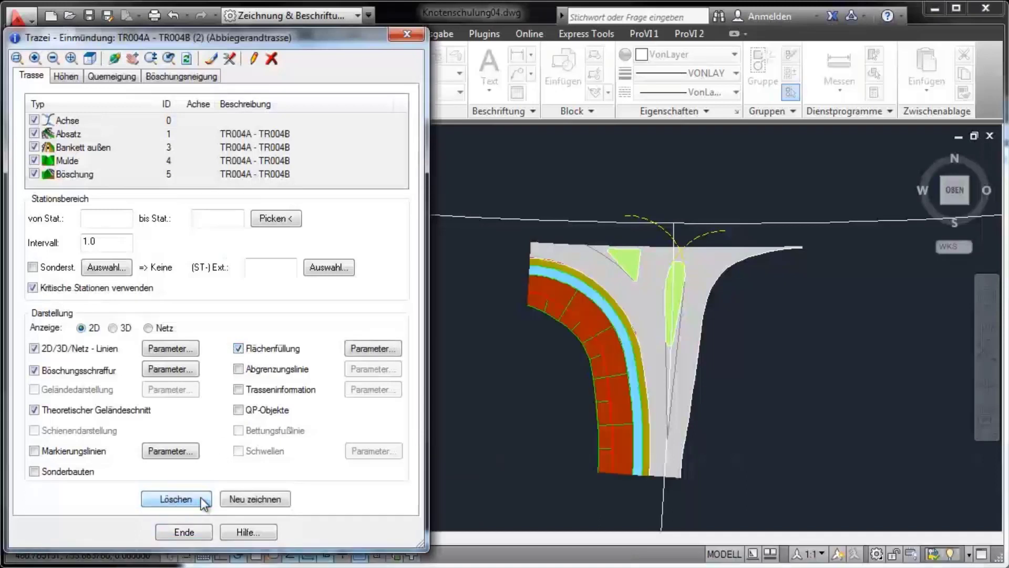
{"action": "left_click", "coordinate": [129, 415]}
{"action": "left_click", "coordinate": [254, 497]}
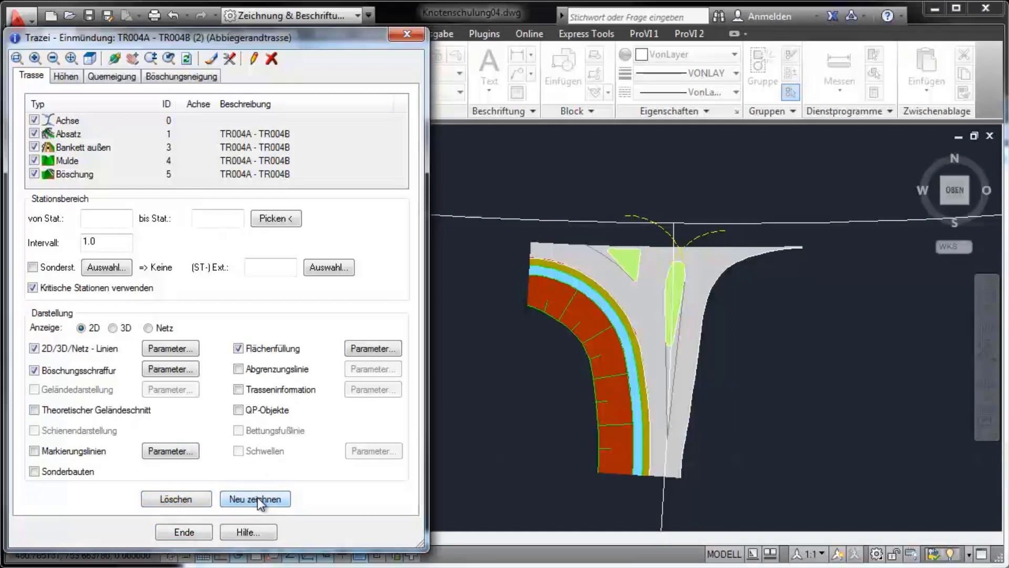
{"action": "left_click", "coordinate": [184, 532]}
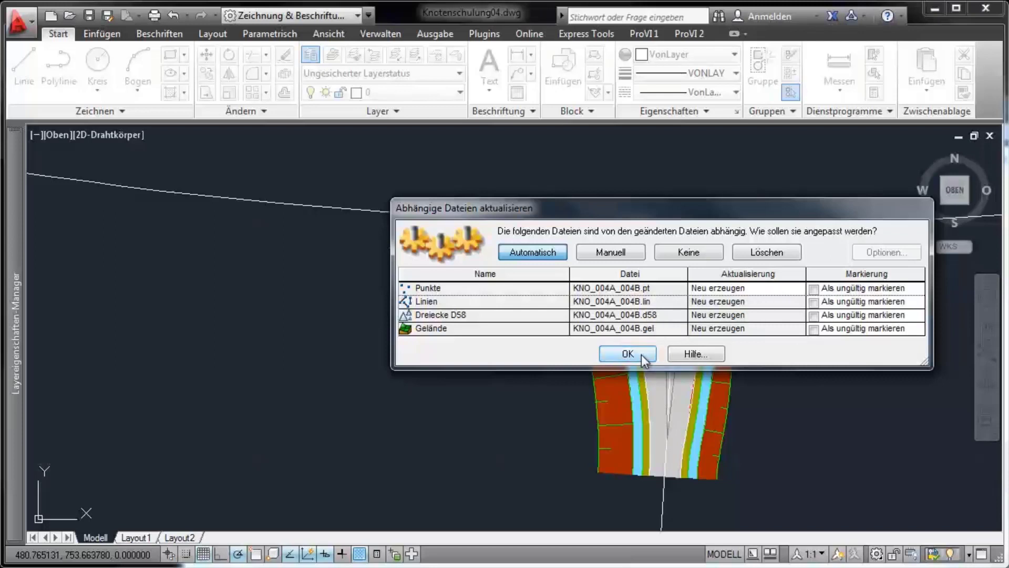
- Set all dependent KNO_004A_004B files to Keine and confirm
{"action": "left_click", "coordinate": [697, 254]}
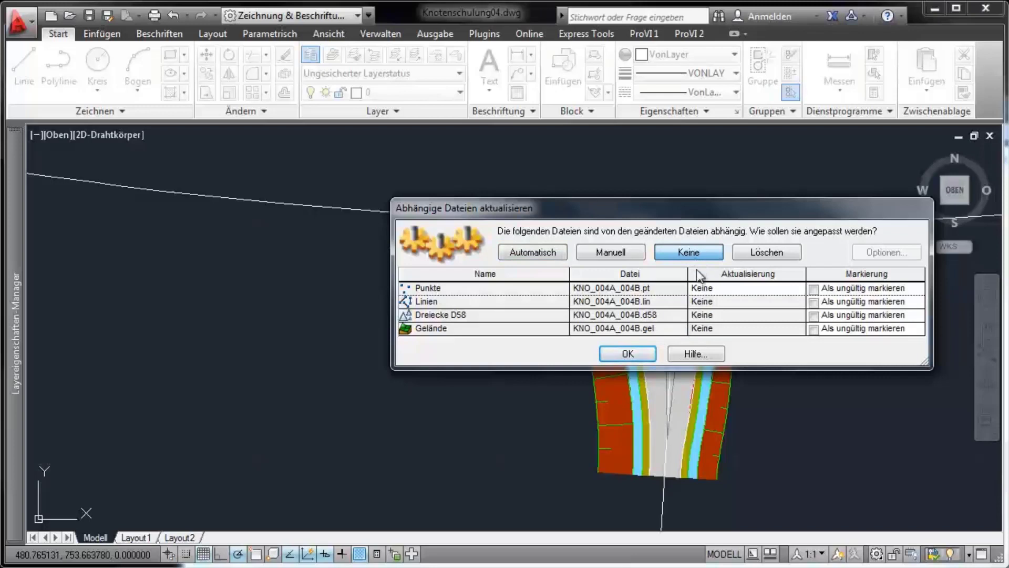
{"action": "left_click", "coordinate": [642, 354]}
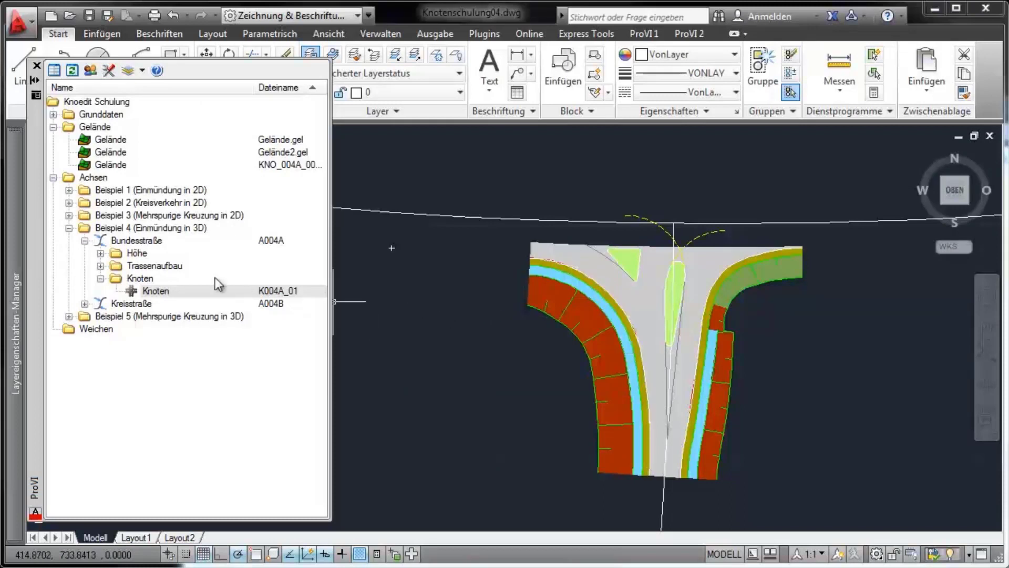
- Add junction K004A_01 to the Bundesstraße route project P004A
{"action": "left_click", "coordinate": [101, 266]}
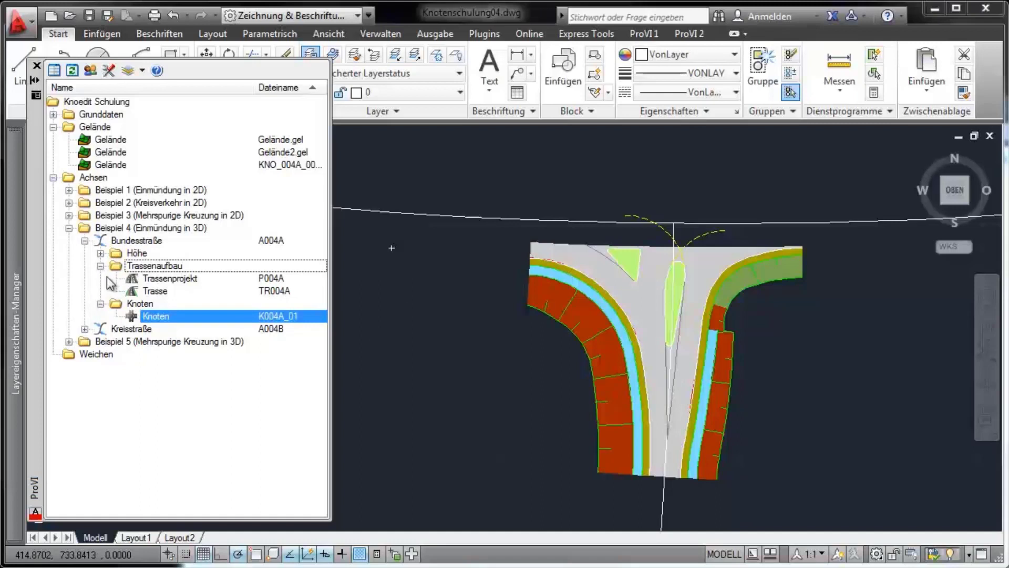
{"action": "left_click", "coordinate": [165, 281]}
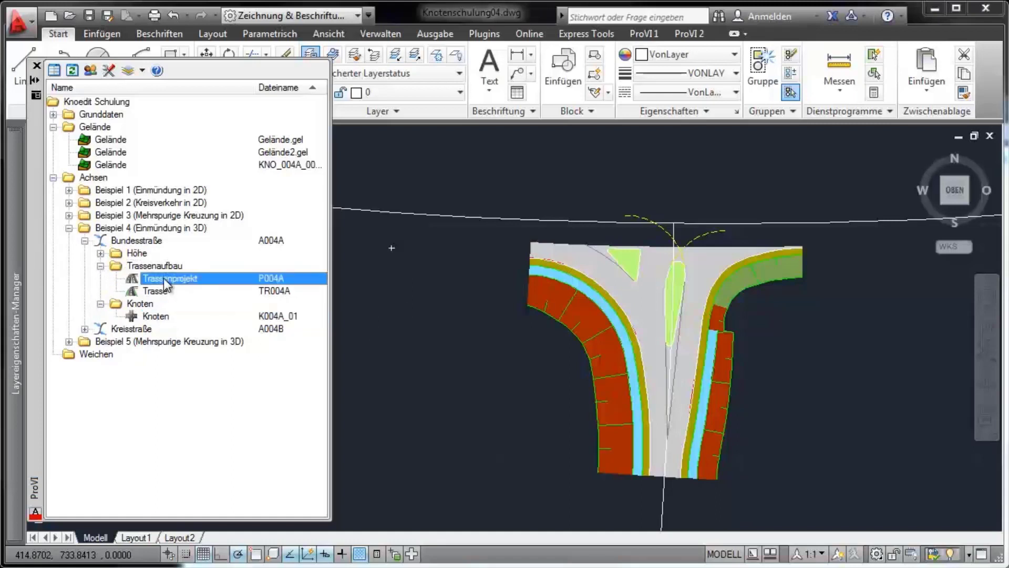
{"action": "double_click", "coordinate": [164, 280]}
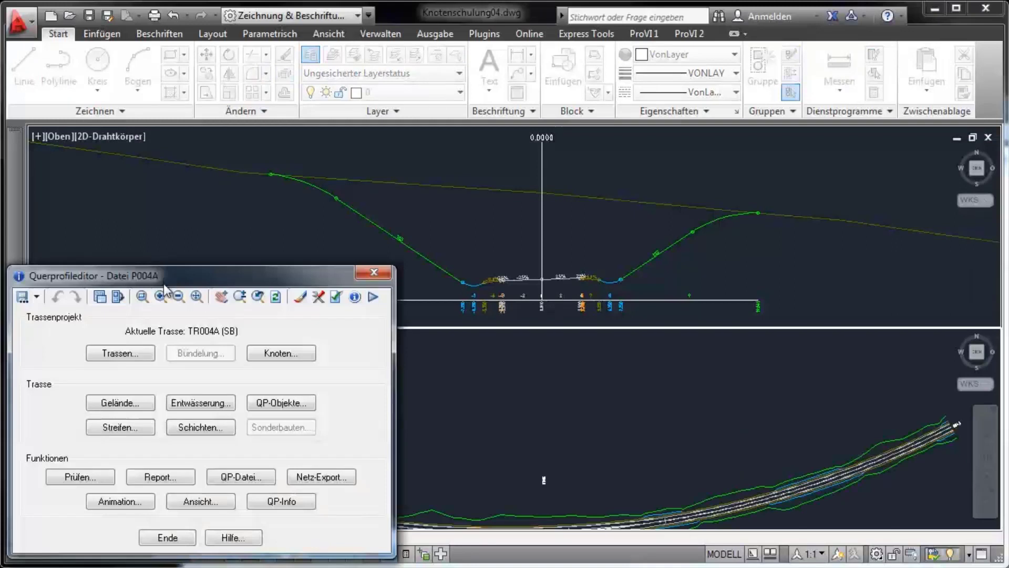
{"action": "left_click", "coordinate": [275, 354]}
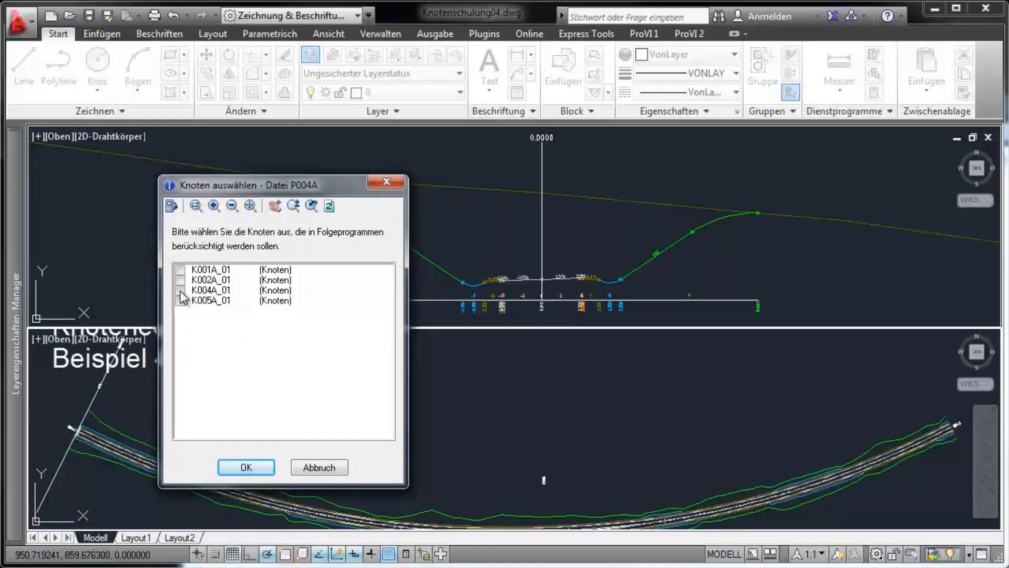
{"action": "left_click", "coordinate": [180, 290]}
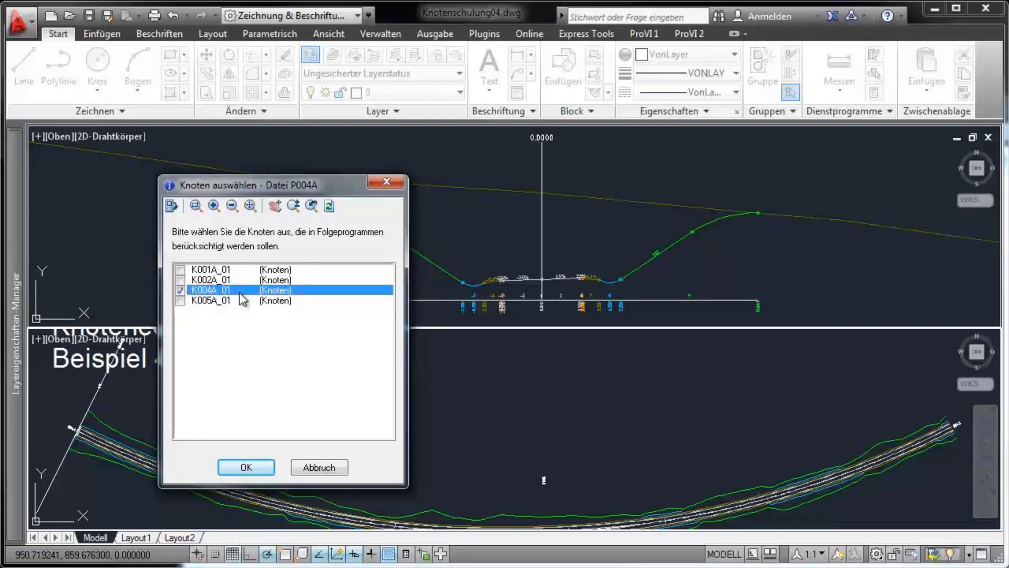
{"action": "left_click", "coordinate": [247, 466]}
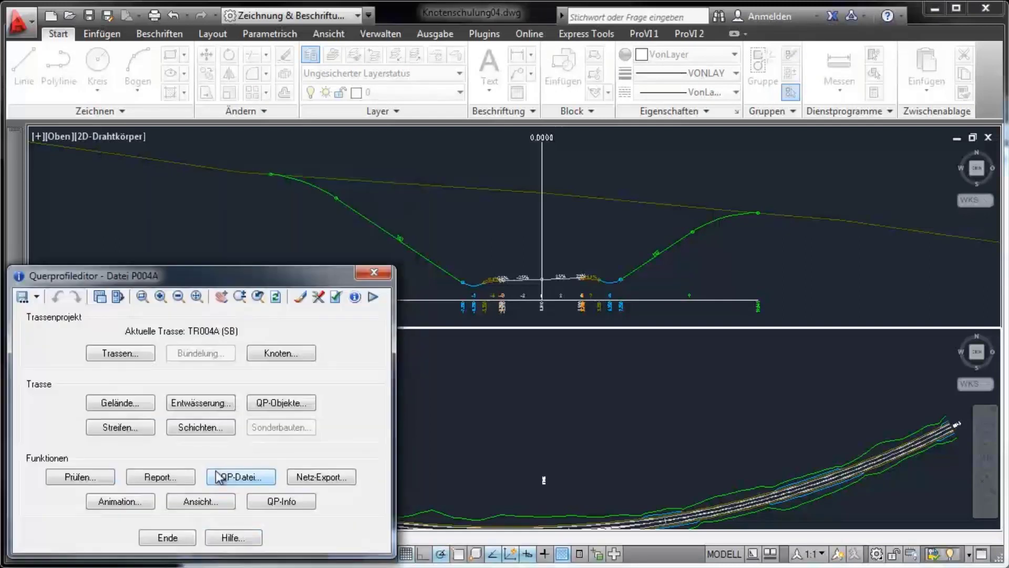
- Save P004A and close its editor, leaving dependent files on Keine
{"action": "left_click", "coordinate": [37, 296]}
{"action": "left_click", "coordinate": [43, 315]}
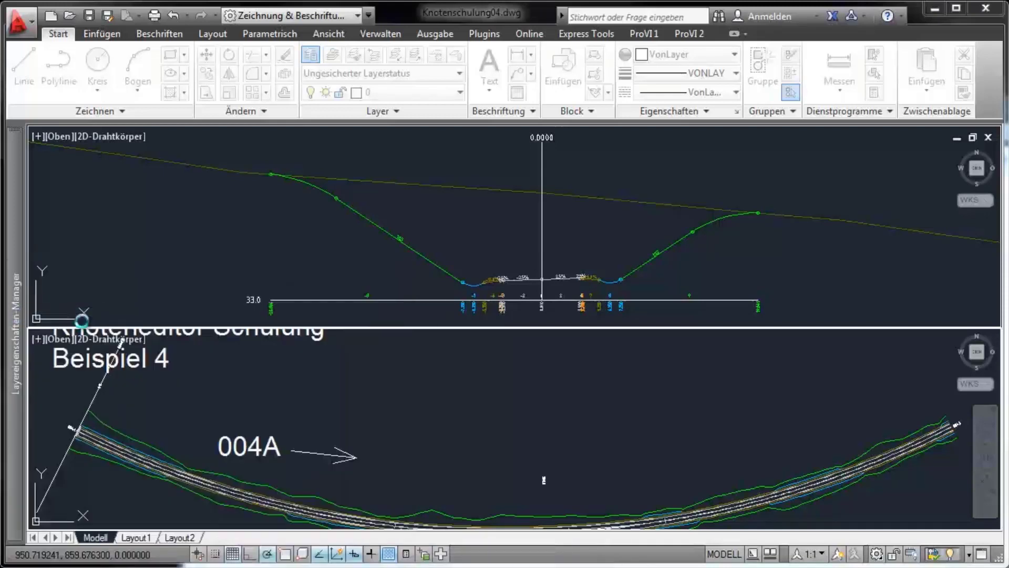
{"action": "left_click", "coordinate": [179, 537]}
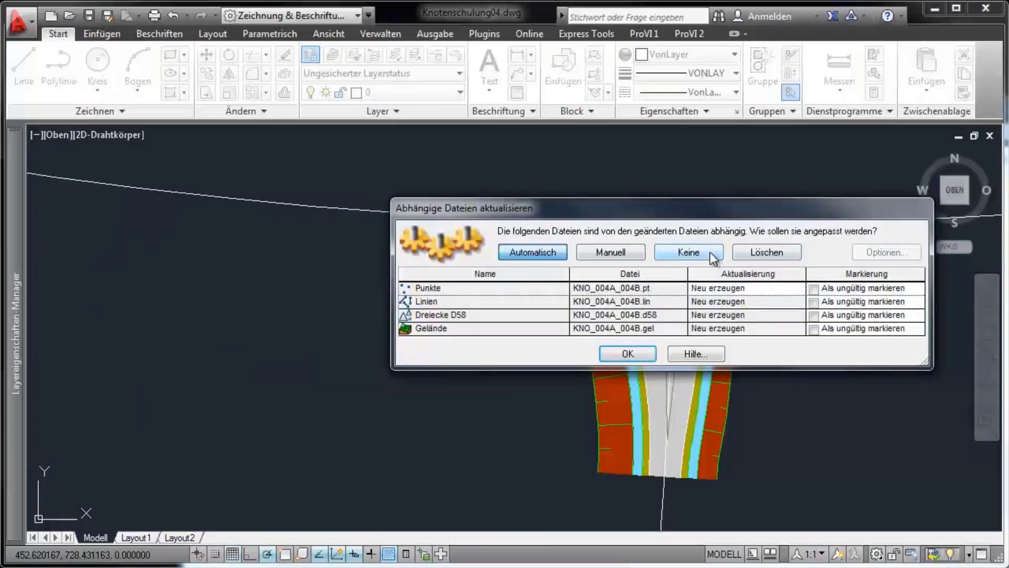
{"action": "left_click", "coordinate": [710, 253]}
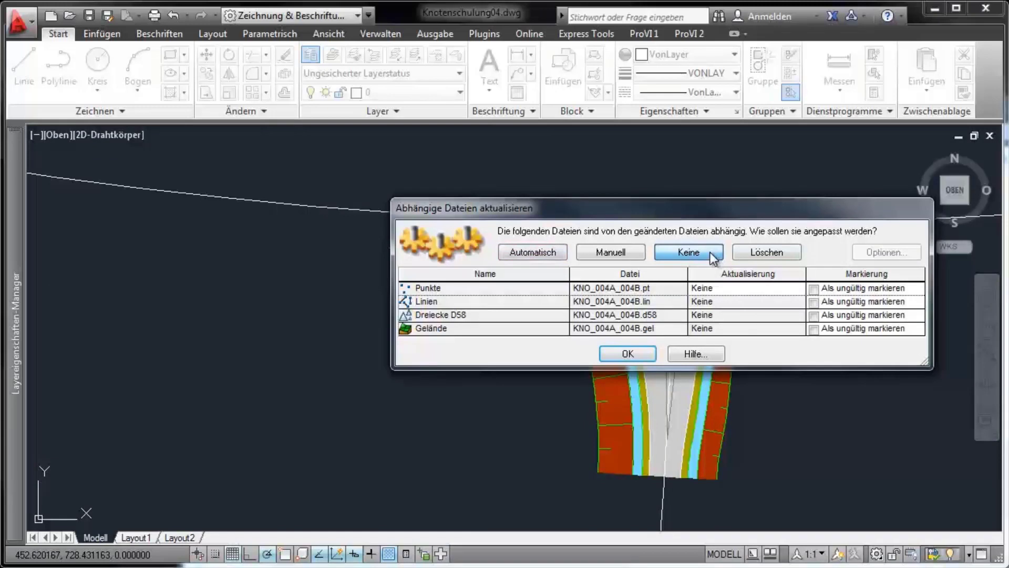
{"action": "left_click", "coordinate": [628, 353]}
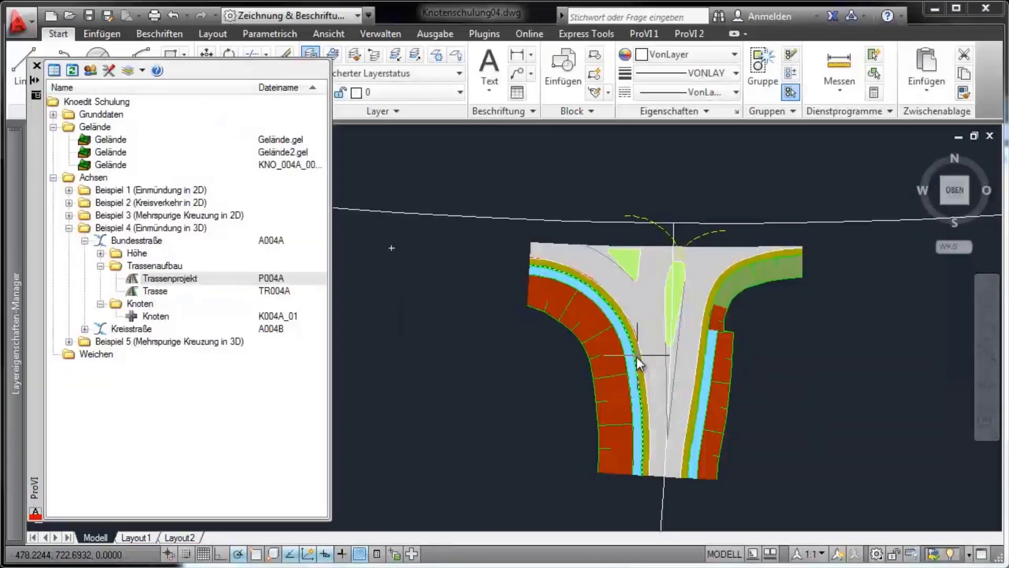
- Add junction K004A_01 to the Kreisstraße route project P004B
{"action": "left_click", "coordinate": [85, 329]}
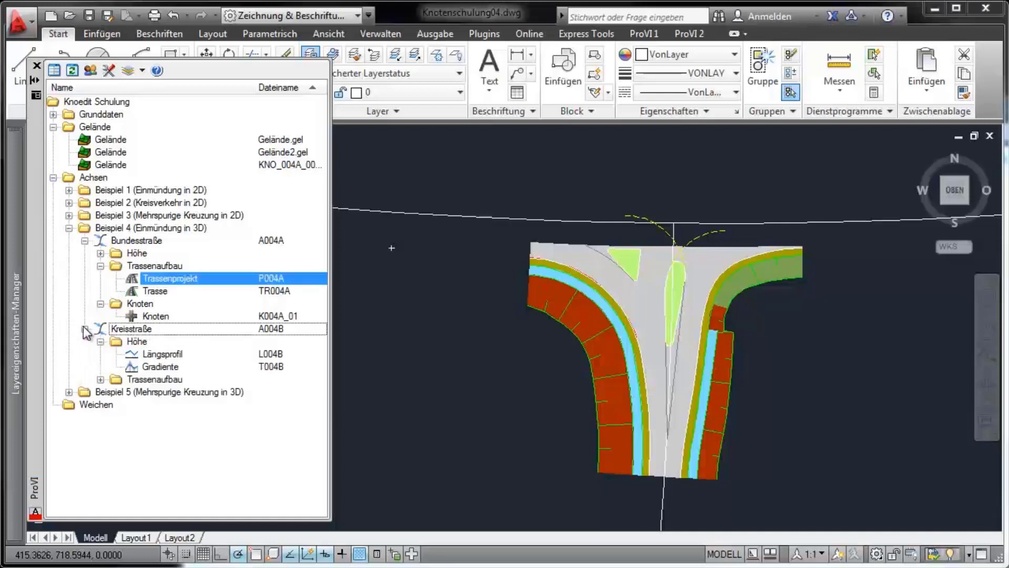
{"action": "left_click", "coordinate": [100, 379]}
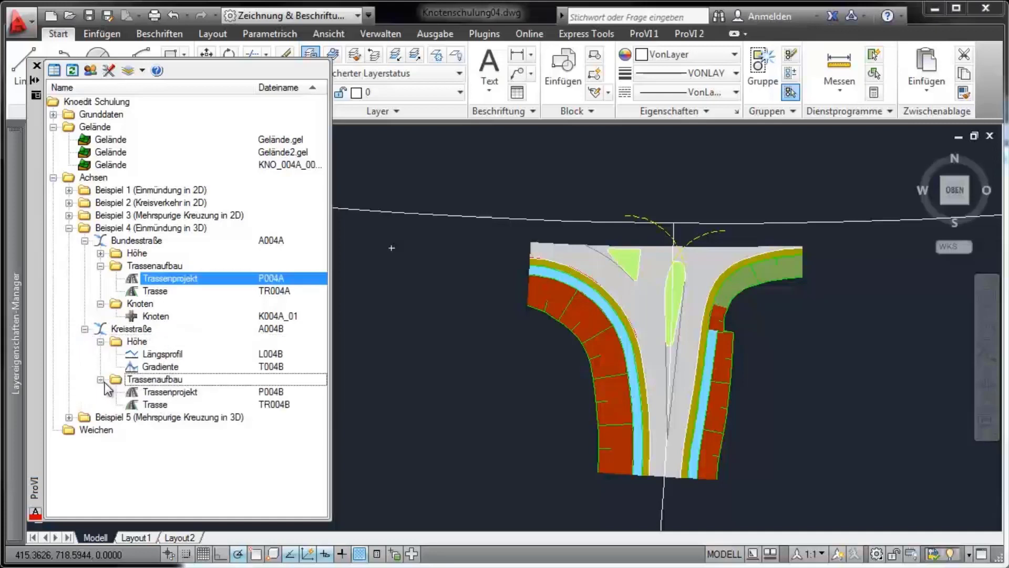
{"action": "left_click", "coordinate": [169, 394]}
{"action": "double_click", "coordinate": [169, 394]}
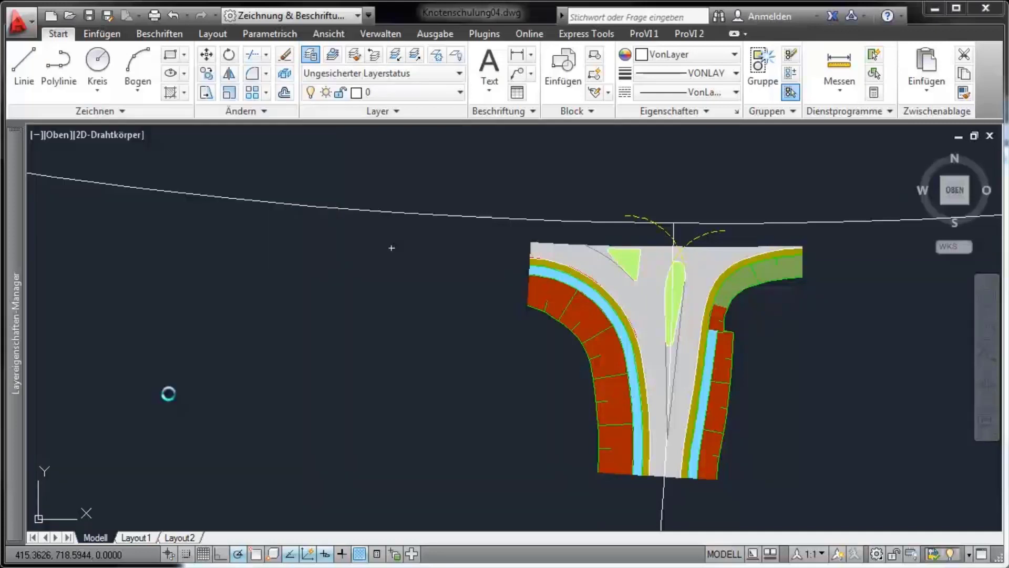
{"action": "left_click", "coordinate": [294, 361]}
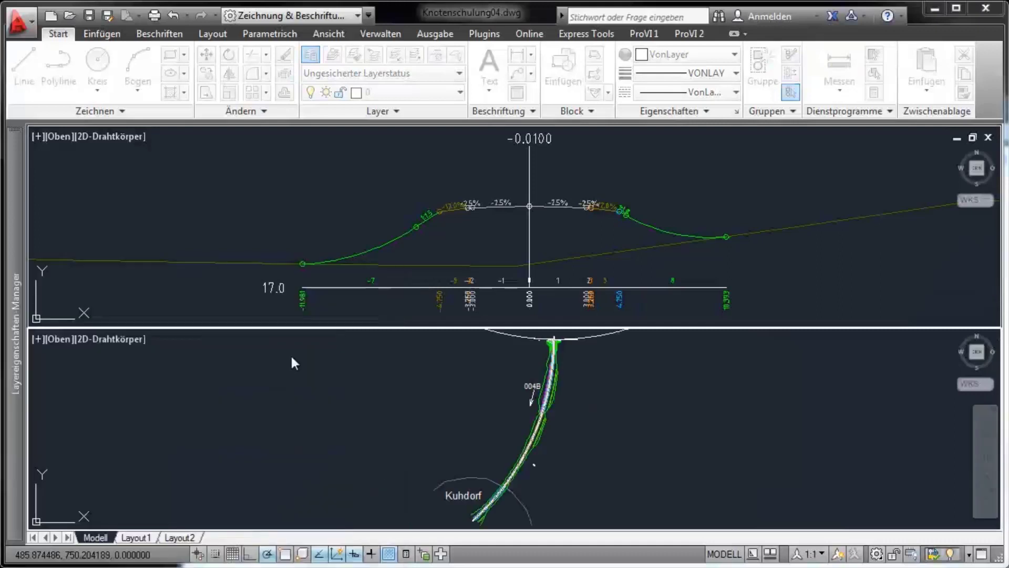
{"action": "left_click", "coordinate": [181, 290]}
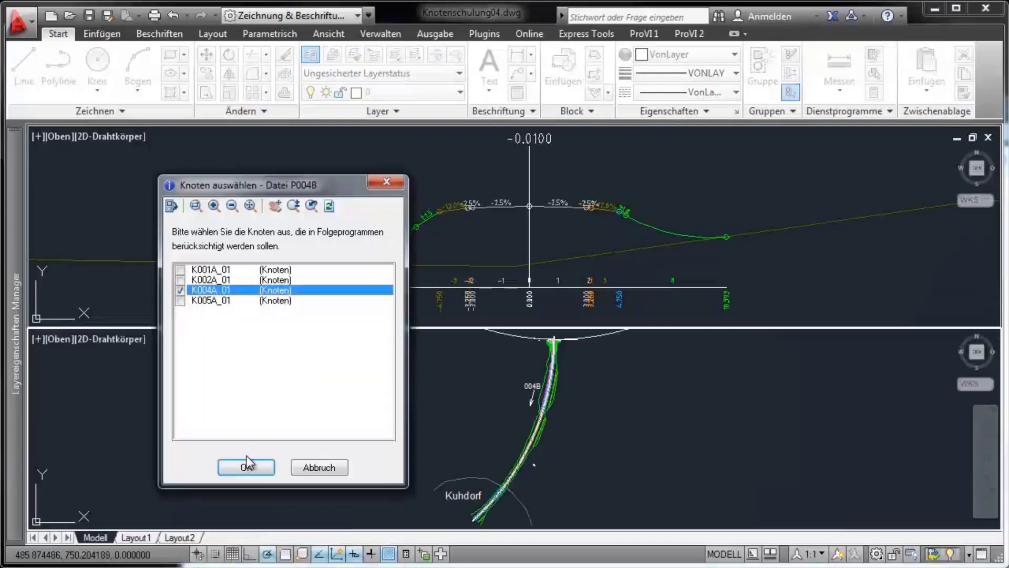
{"action": "left_click", "coordinate": [245, 467]}
- Close the P004B editor, leaving all dependent files on Keine
{"action": "left_click", "coordinate": [22, 296]}
{"action": "left_click", "coordinate": [168, 533]}
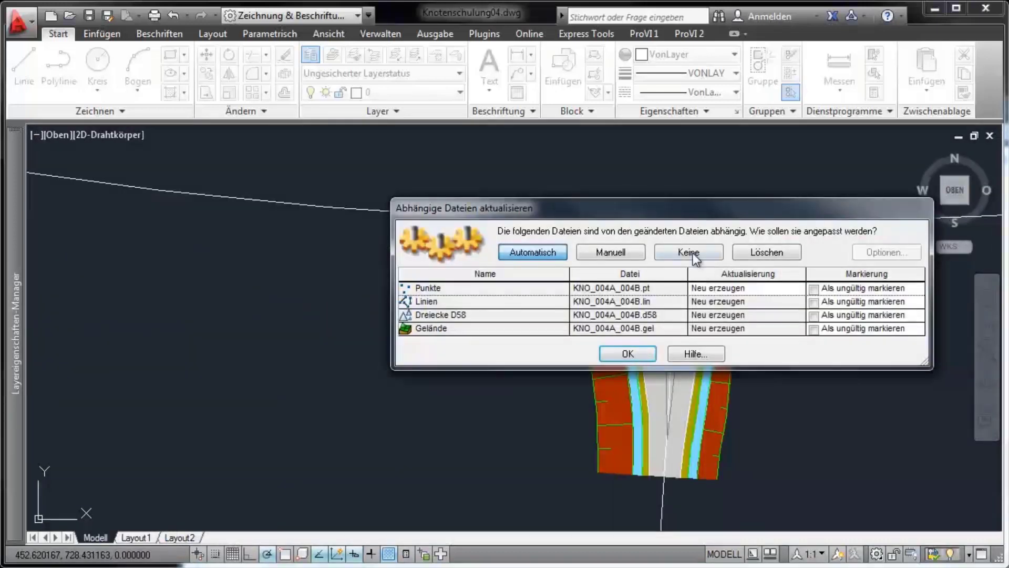
{"action": "left_click", "coordinate": [693, 254]}
{"action": "left_click", "coordinate": [639, 355]}
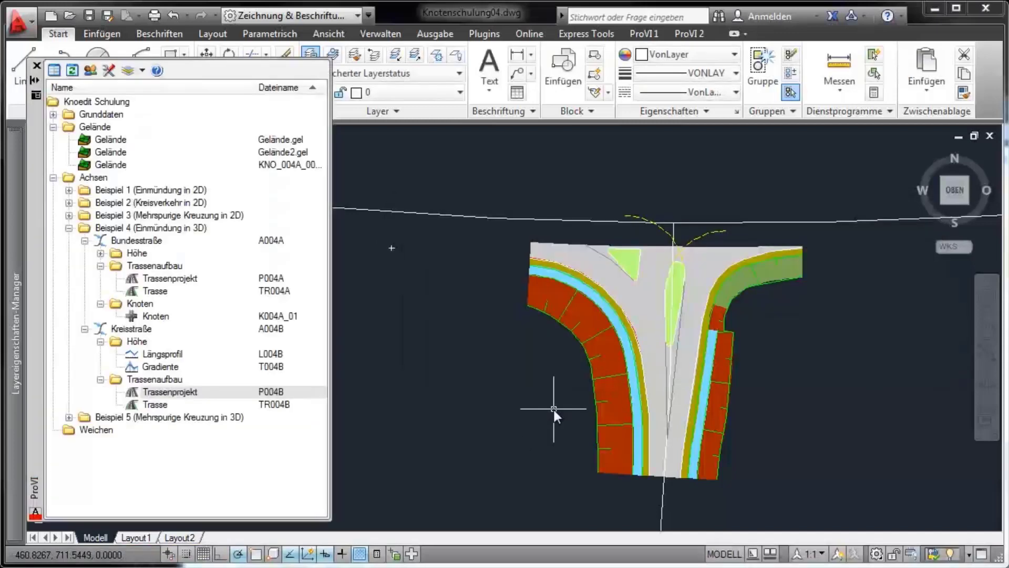
- Start a P004A Lageplan drawing with default masks and all element types selected
{"action": "right_click", "coordinate": [153, 280]}
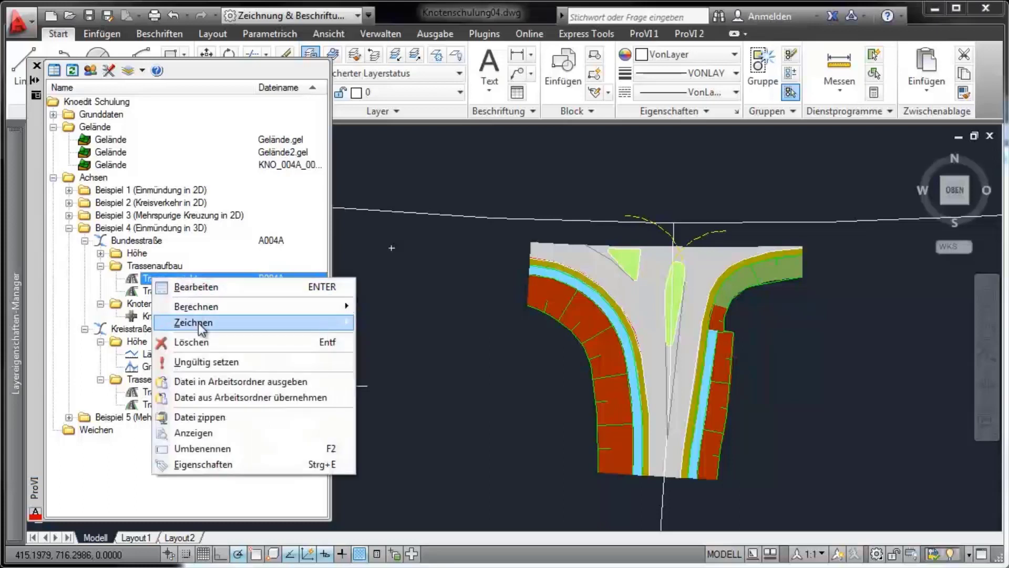
{"action": "mouse_move", "coordinate": [193, 323]}
{"action": "left_click", "coordinate": [384, 323]}
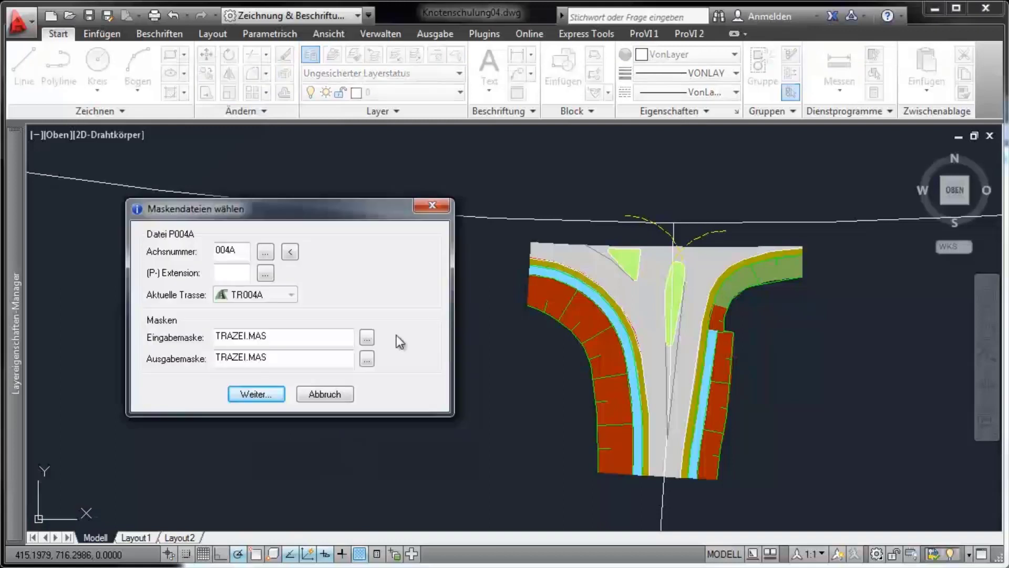
{"action": "left_click", "coordinate": [270, 392]}
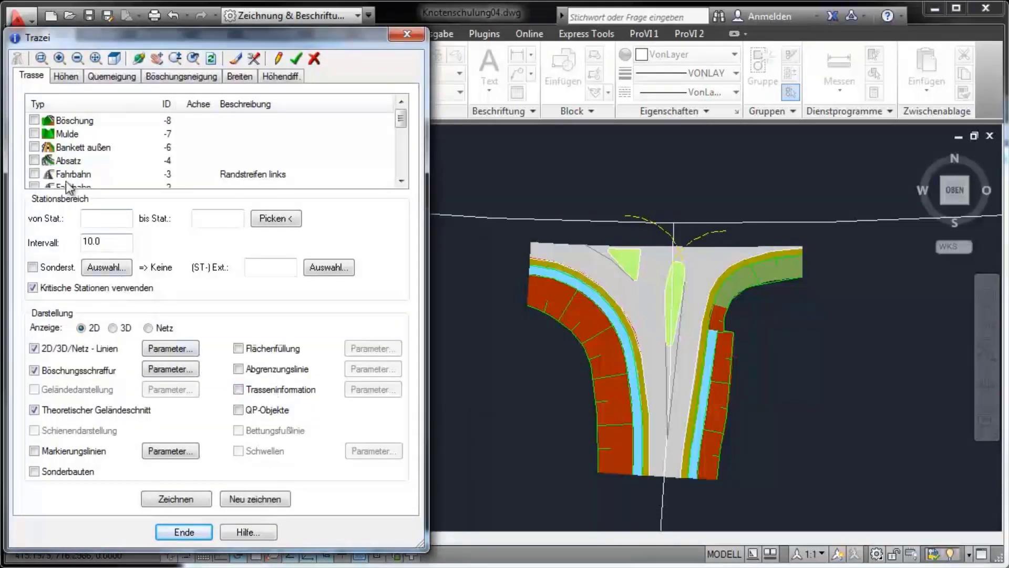
{"action": "right_click", "coordinate": [67, 171]}
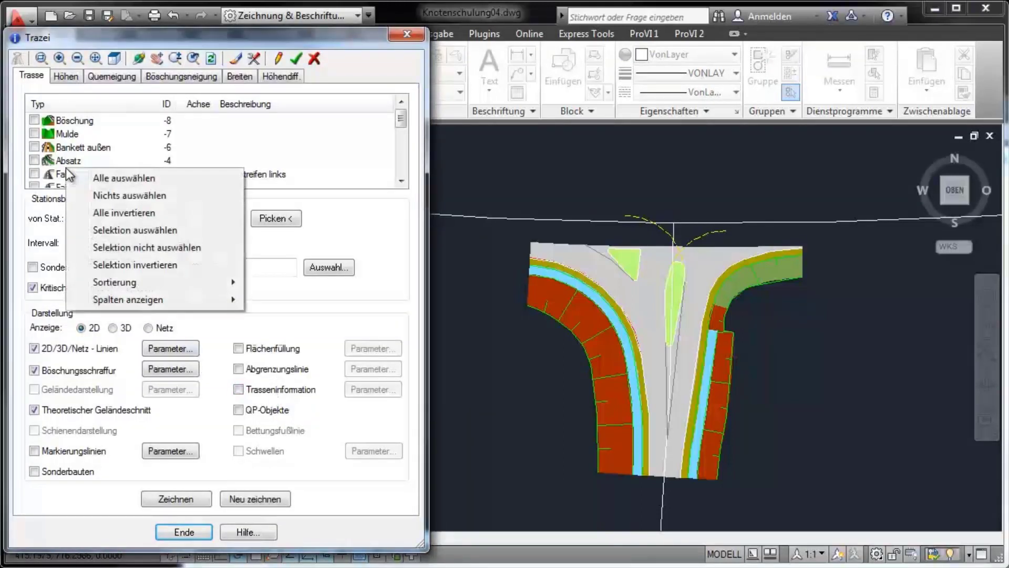
{"action": "left_click", "coordinate": [92, 177]}
- Draw the plan with a 1.0 station interval and no theoretical terrain section
{"action": "double_click", "coordinate": [84, 242]}
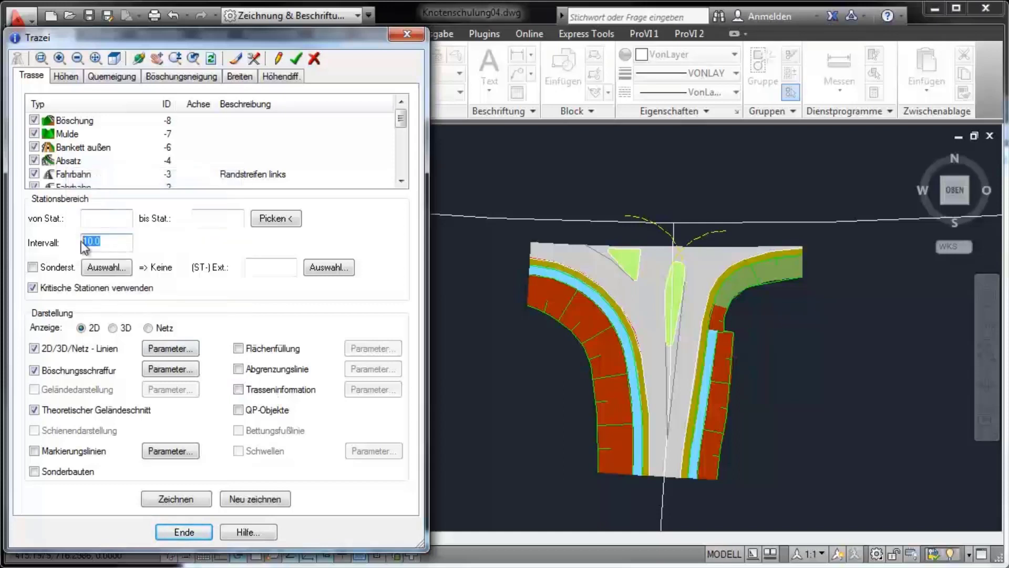
{"action": "type", "text": "1"}
{"action": "key", "text": "Tab"}
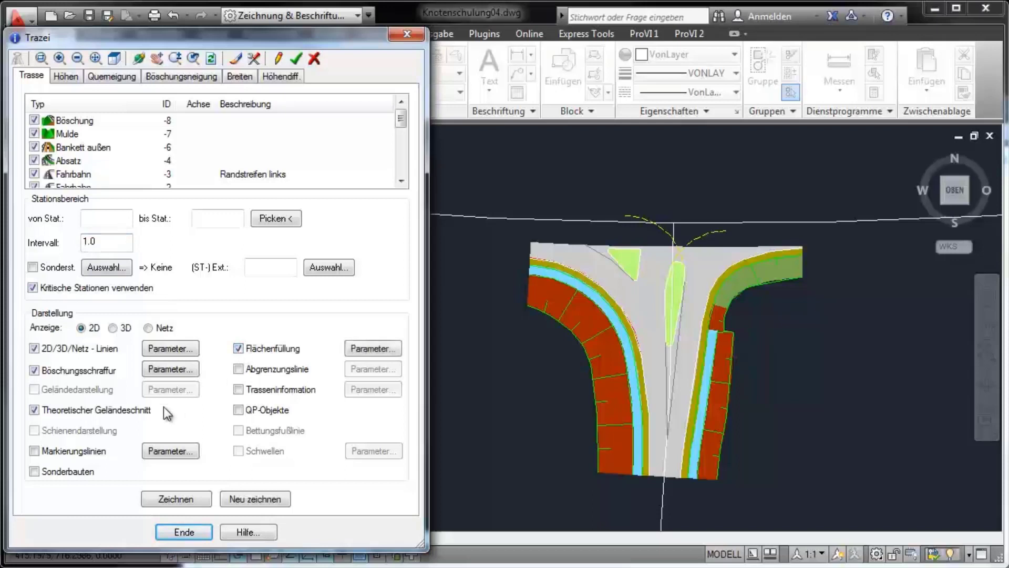
{"action": "left_click", "coordinate": [135, 415]}
{"action": "left_click", "coordinate": [202, 504]}
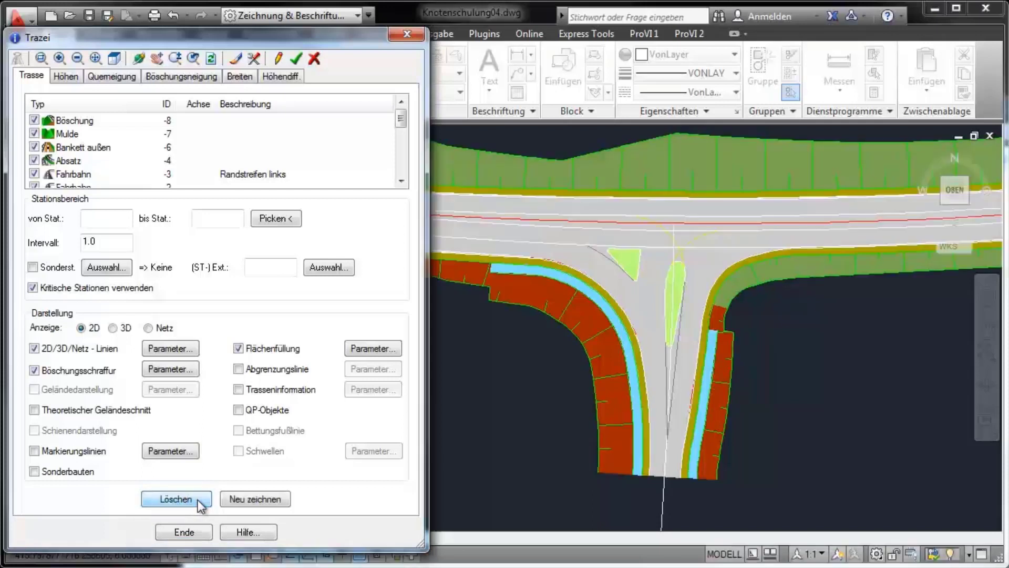
{"action": "left_click", "coordinate": [198, 533]}
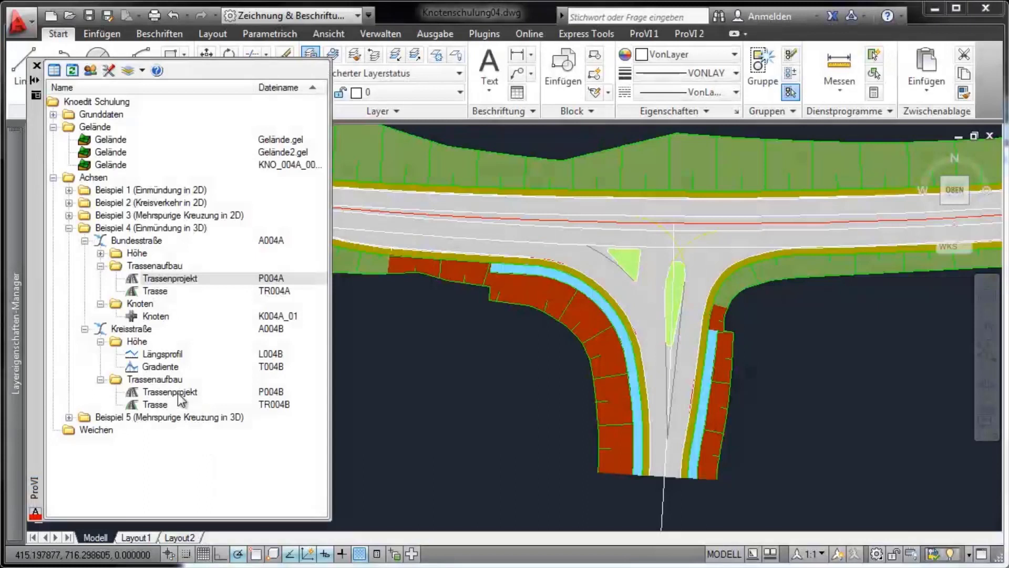
- Draw the P004B Kreisstraße Lageplan with the default mask files and all element types selected
{"action": "right_click", "coordinate": [179, 394]}
{"action": "mouse_move", "coordinate": [220, 439]}
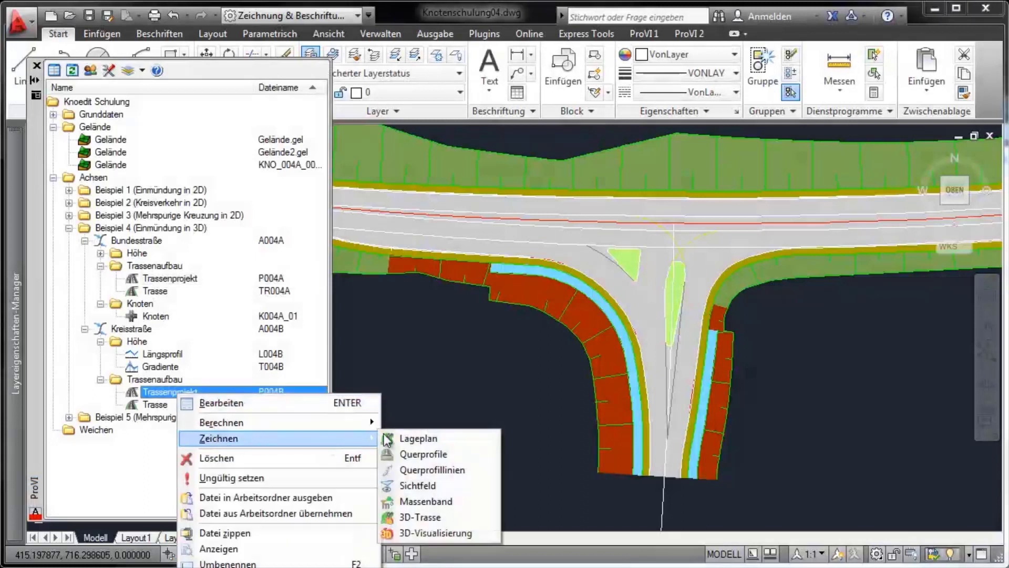
{"action": "left_click", "coordinate": [388, 439]}
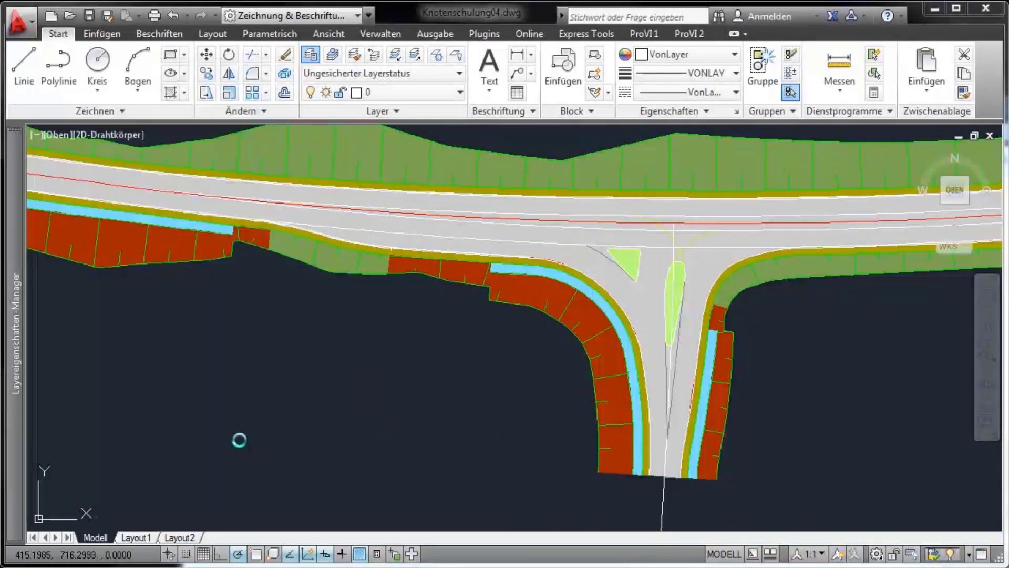
{"action": "left_click", "coordinate": [254, 395]}
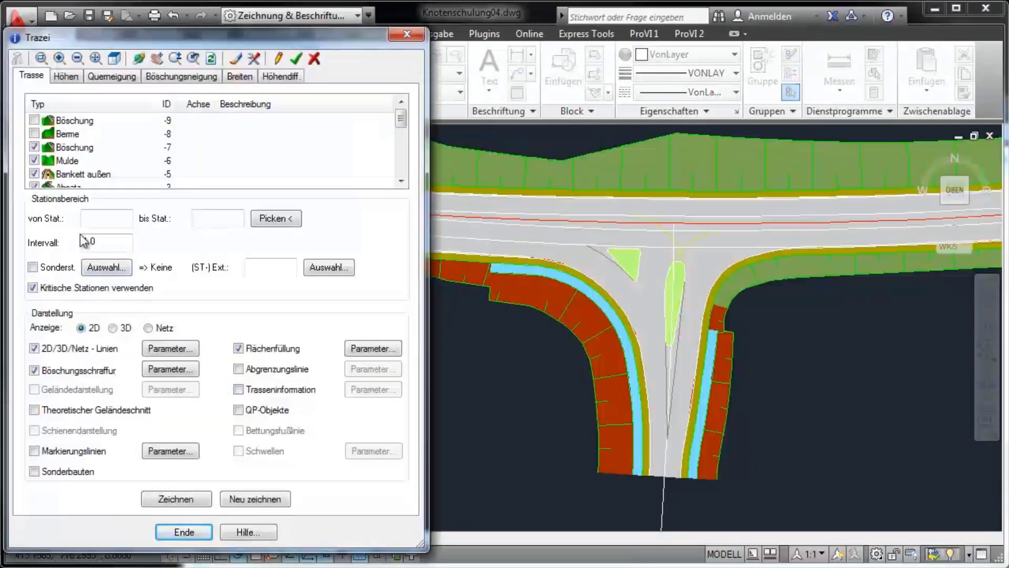
{"action": "right_click", "coordinate": [64, 163]}
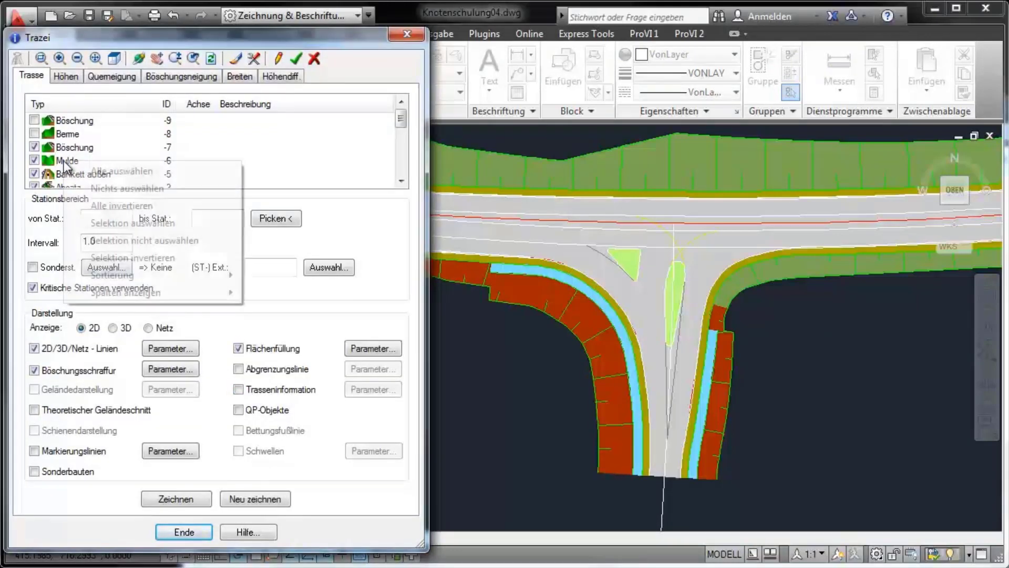
{"action": "left_click", "coordinate": [107, 172]}
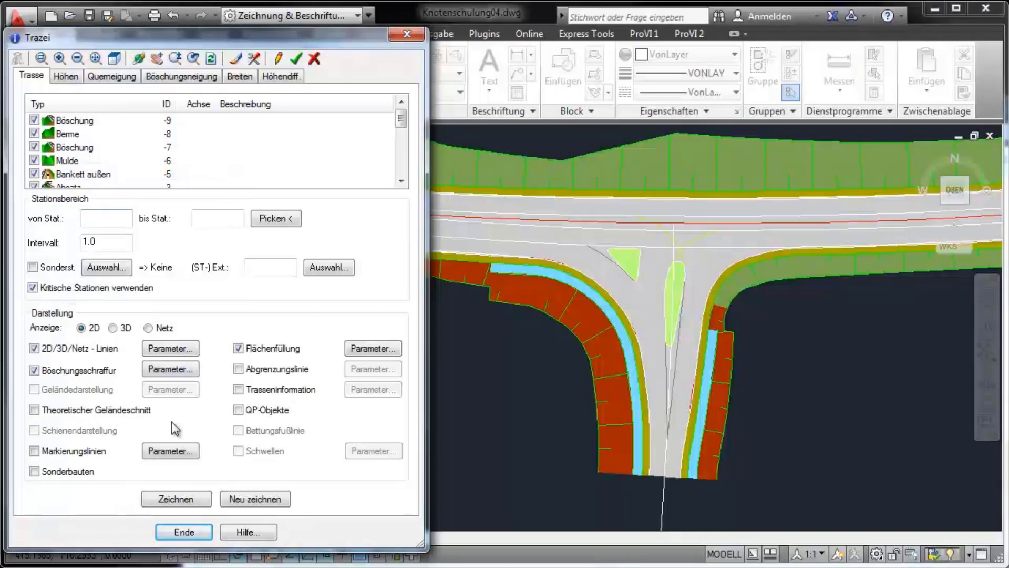
{"action": "left_click", "coordinate": [198, 502]}
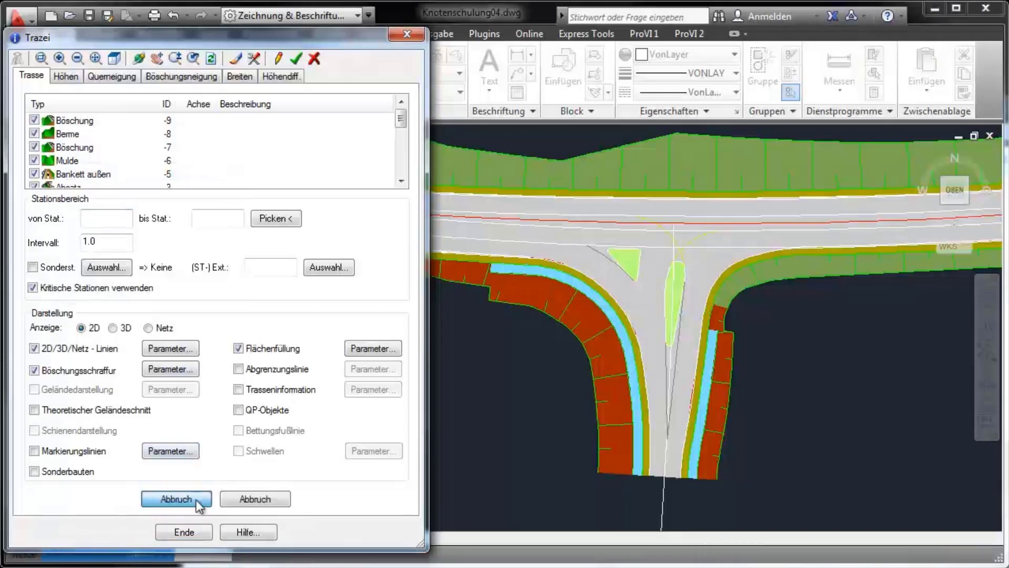
{"action": "left_click", "coordinate": [194, 532]}
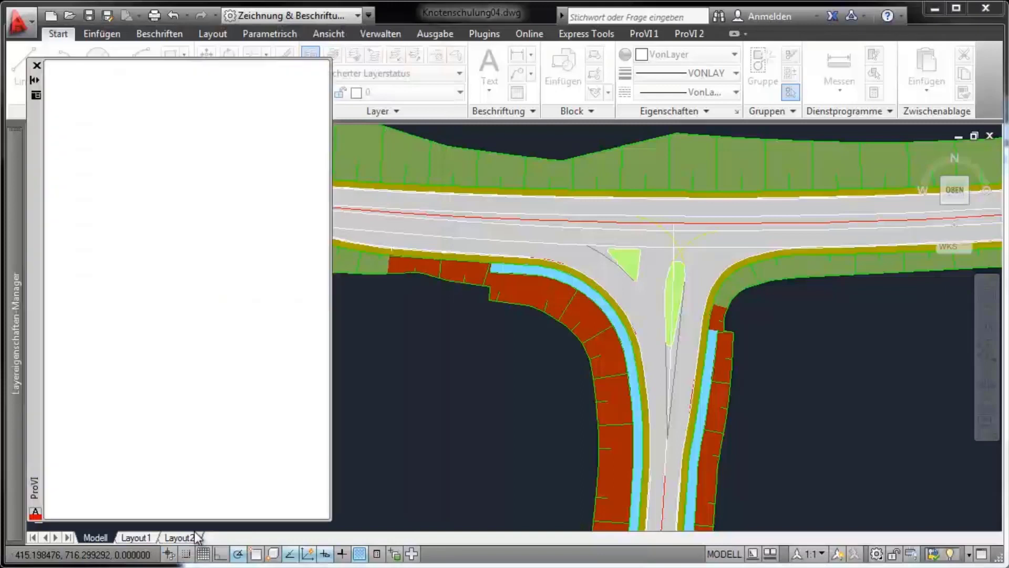